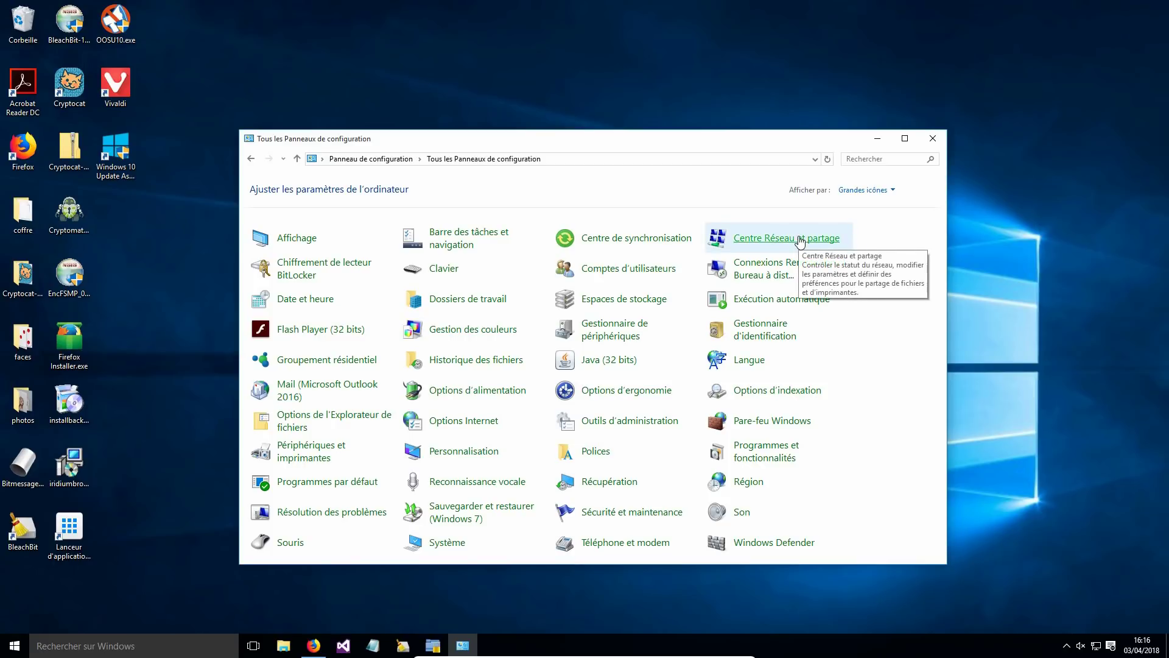
# Open the properties of the Ethernet connection from the Network and Sharing Center's adapter settings.
pyautogui.click(799, 241)
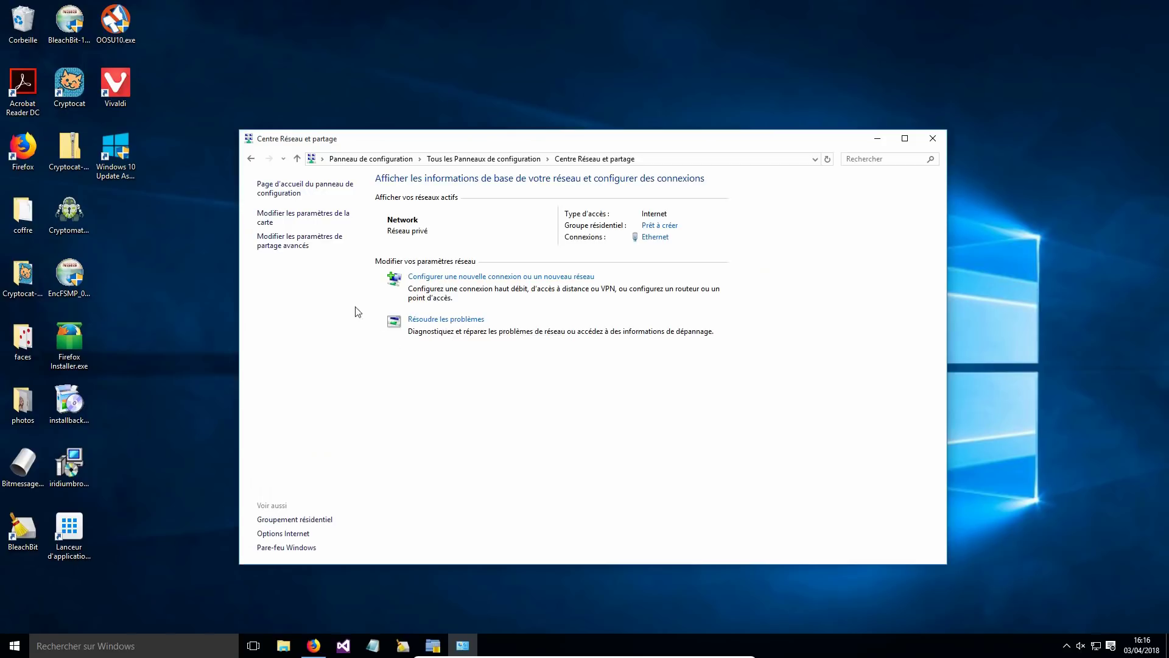
pyautogui.click(334, 220)
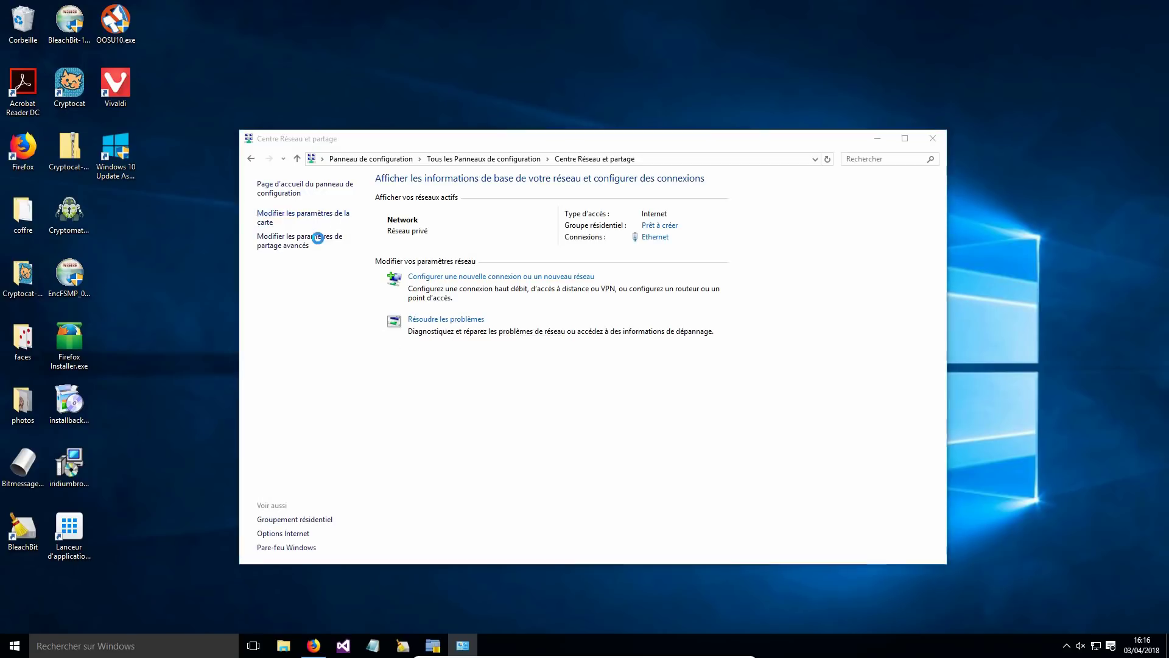
pyautogui.click(324, 236)
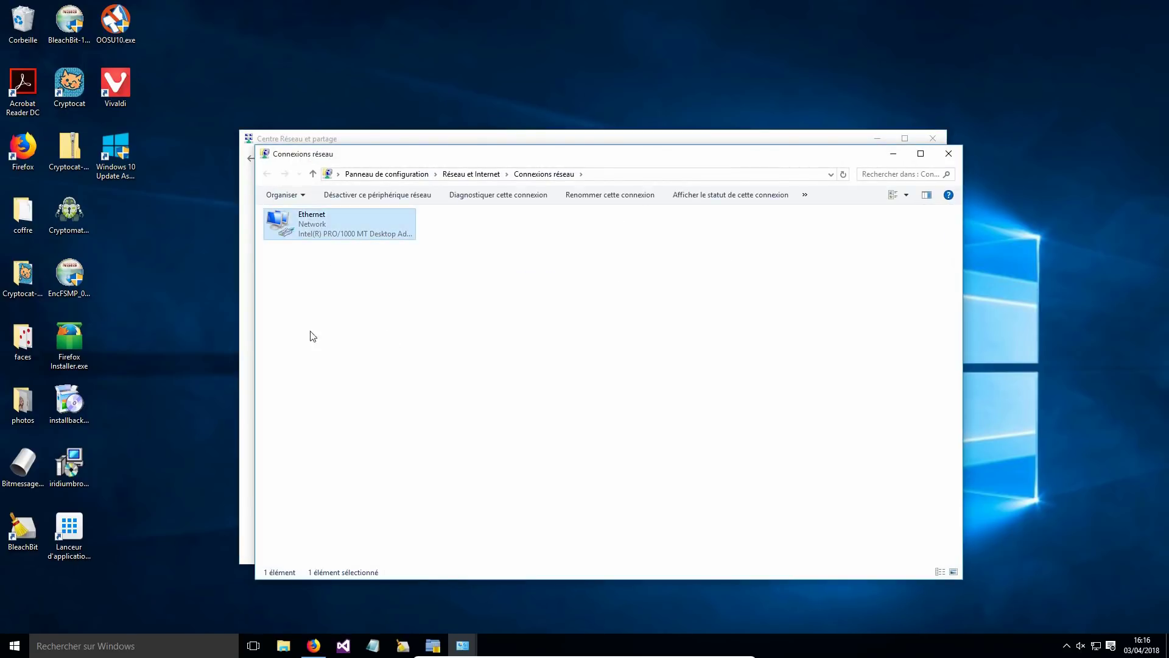
pyautogui.rightClick(327, 238)
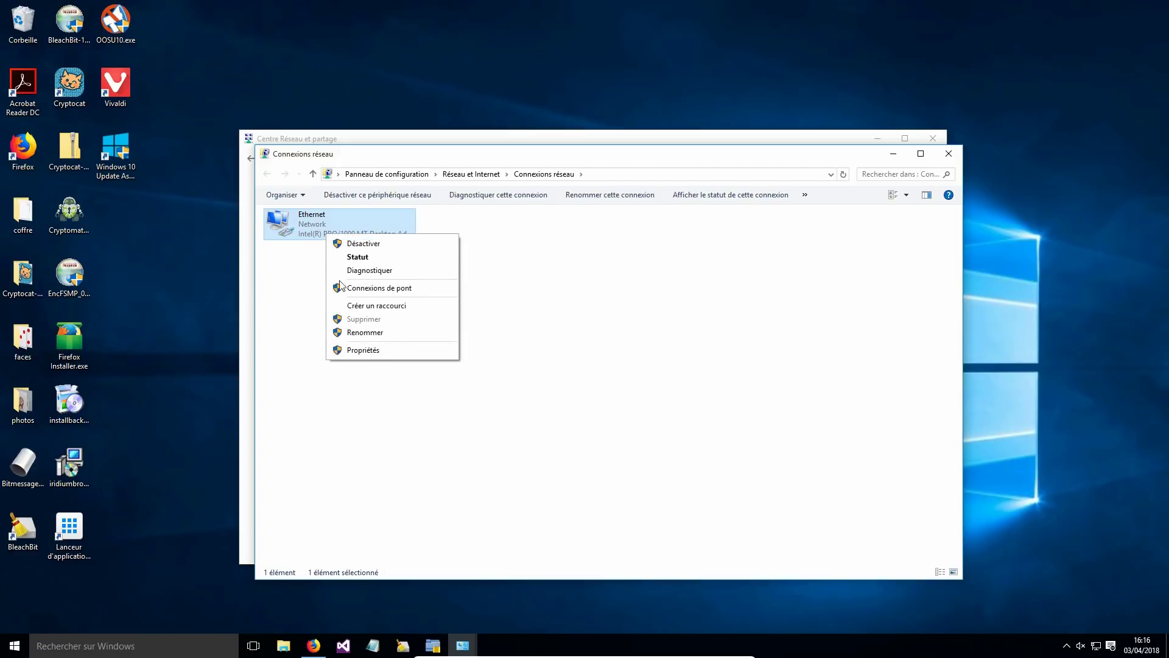
pyautogui.click(372, 349)
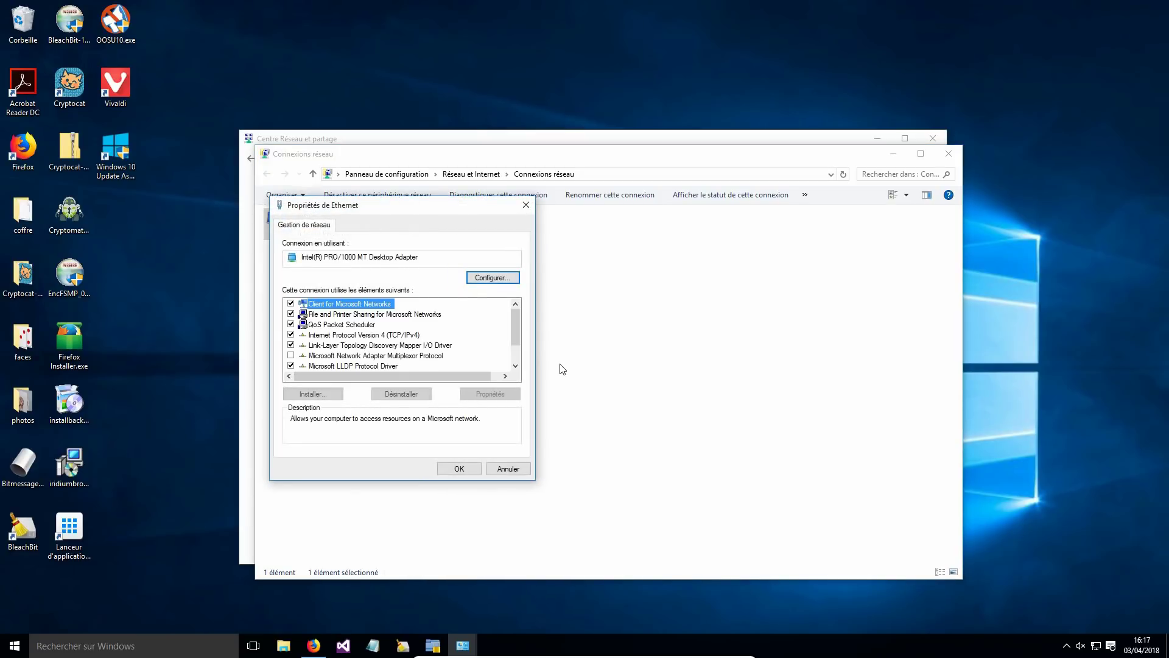
# Review the IP address and DNS server settings in the Ethernet connection's IPv4 properties, closing them without changes.
pyautogui.click(388, 336)
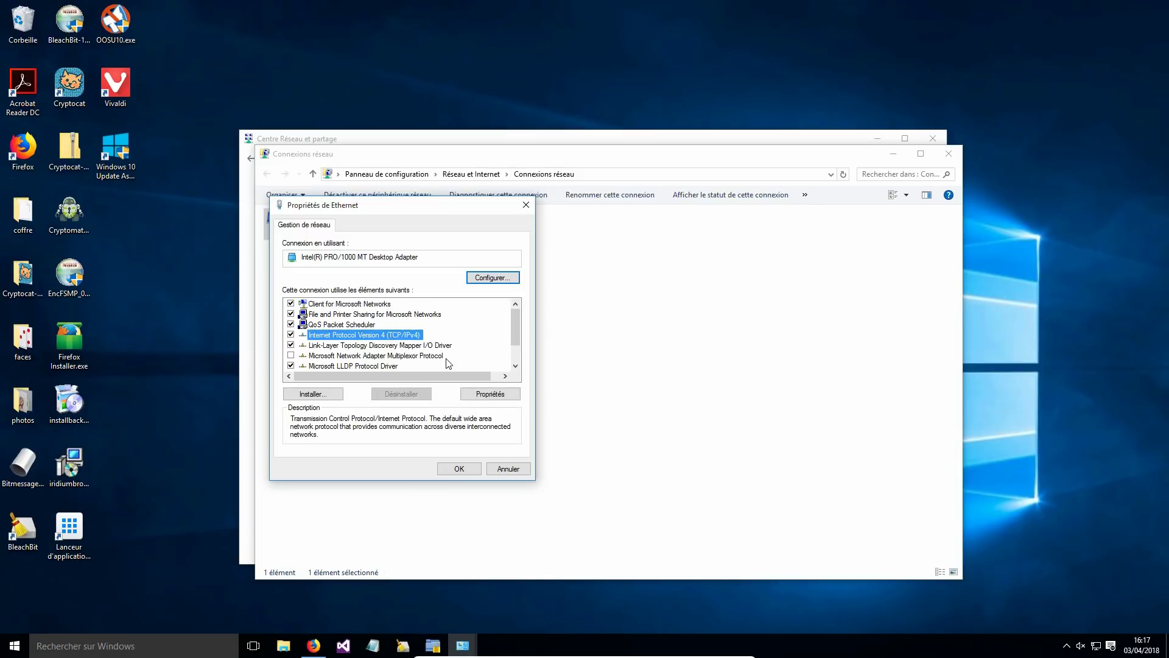
pyautogui.click(481, 395)
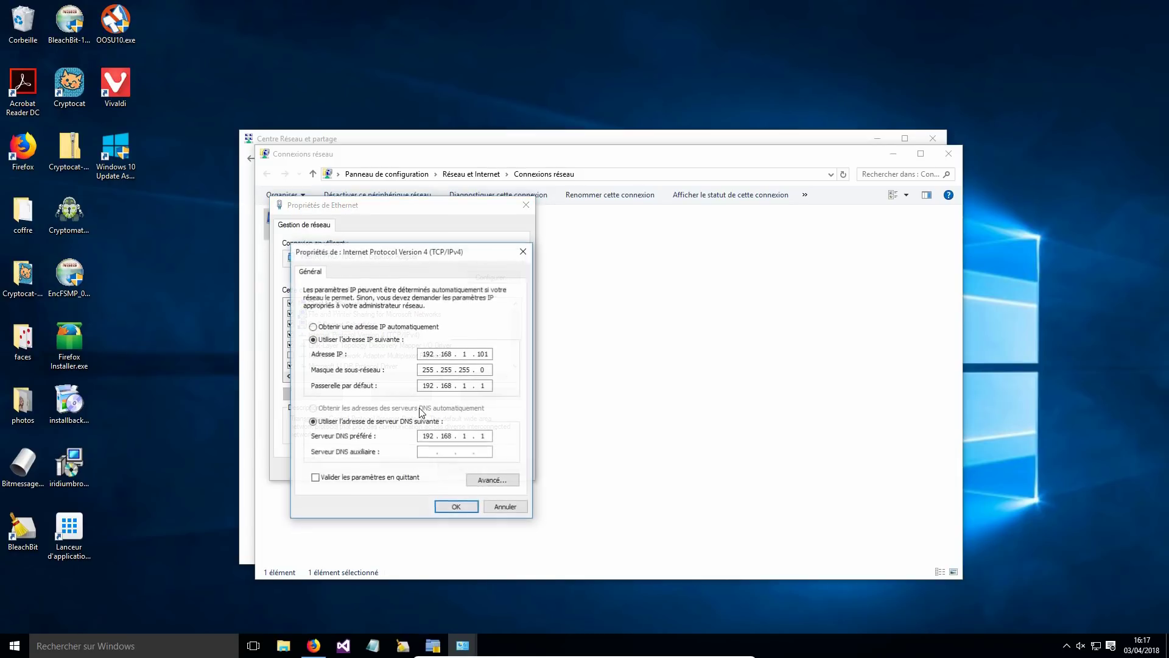
pyautogui.moveTo(464, 256); pyautogui.dragTo(473, 216)
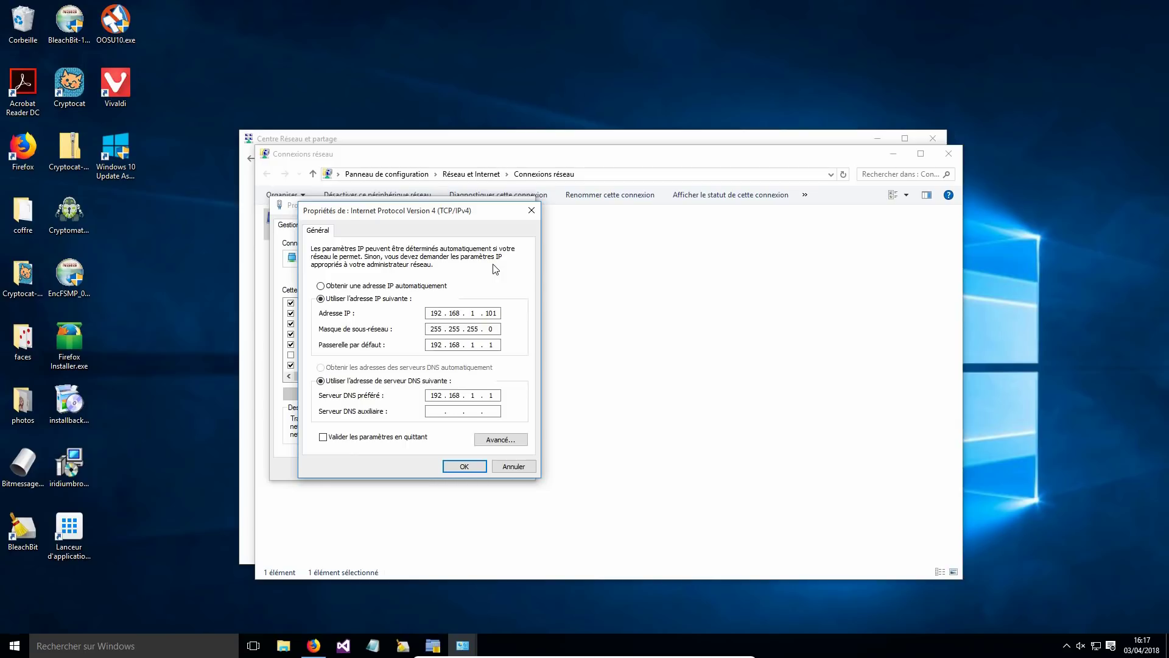
pyautogui.doubleClick(435, 313)
pyautogui.click(437, 313)
pyautogui.click(516, 464)
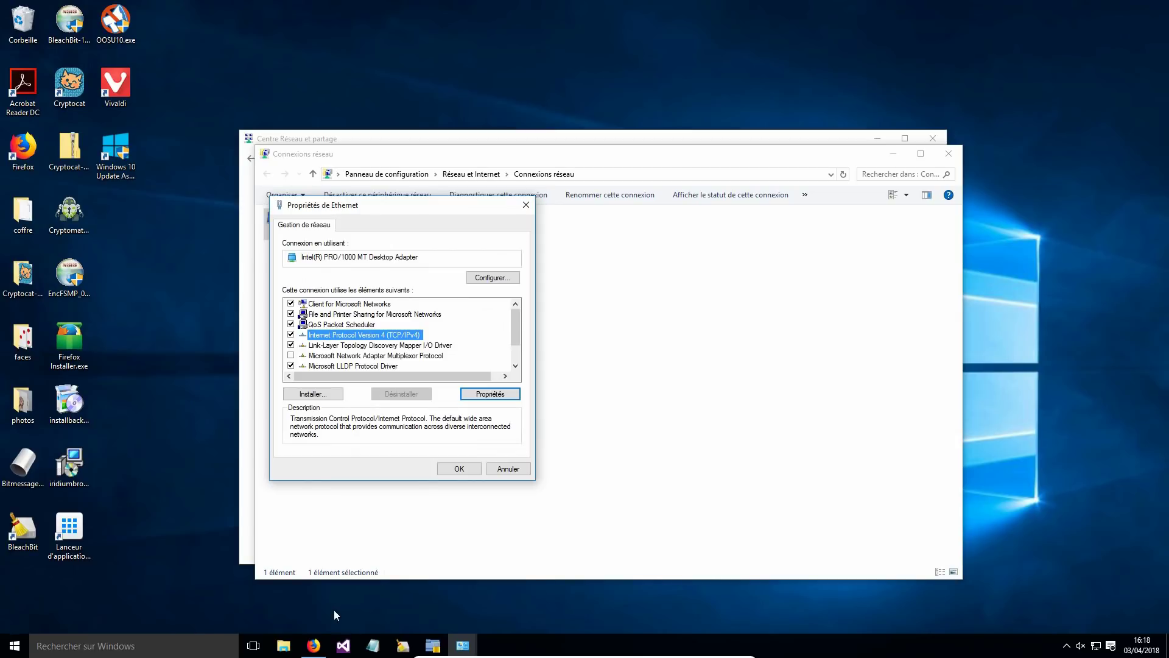
pyautogui.click(313, 647)
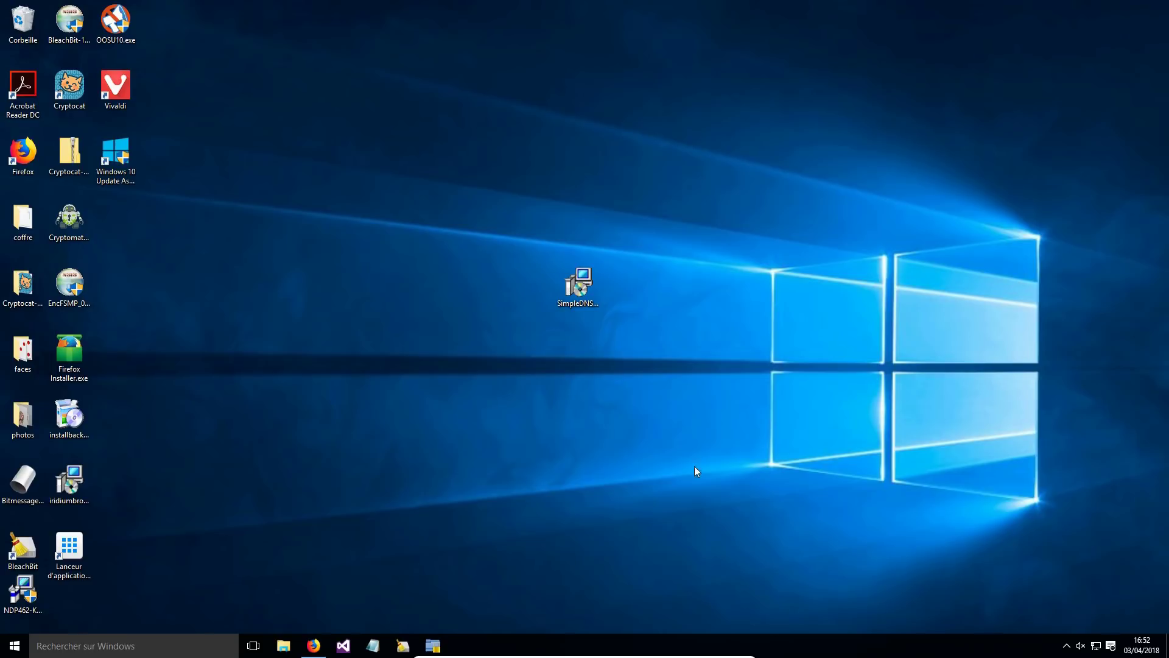
pyautogui.click(313, 645)
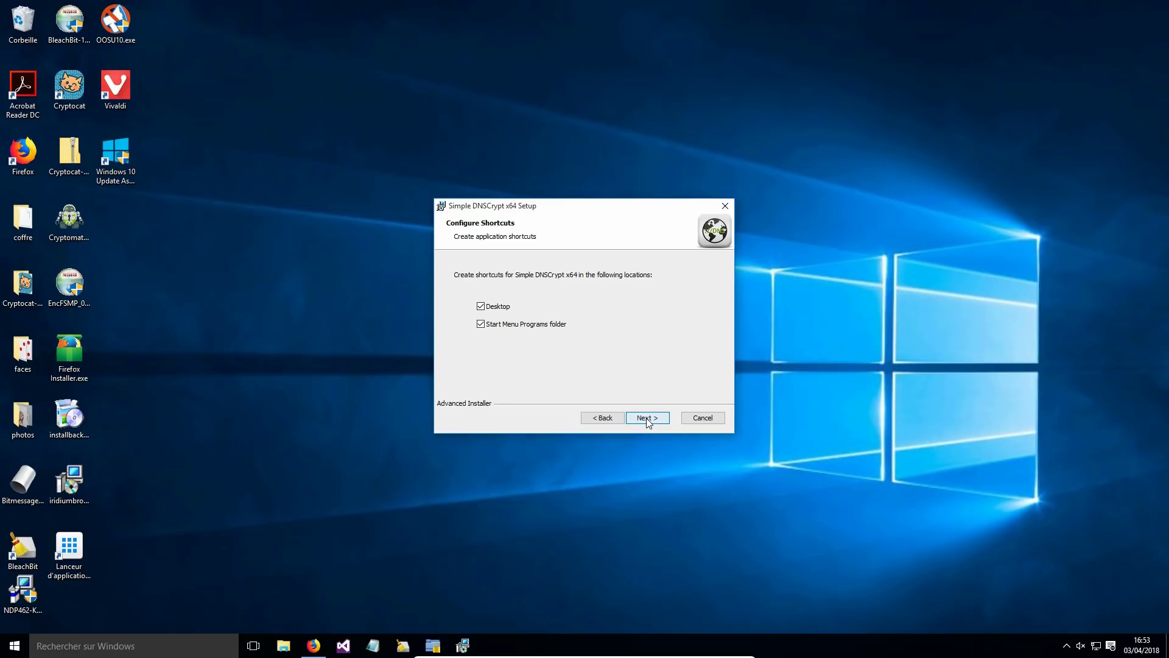
# Install Simple DNSCrypt x64 with Desktop and Start Menu shortcuts, and finish the setup wizard with the launch option enabled.
pyautogui.click(647, 419)
pyautogui.click(647, 419)
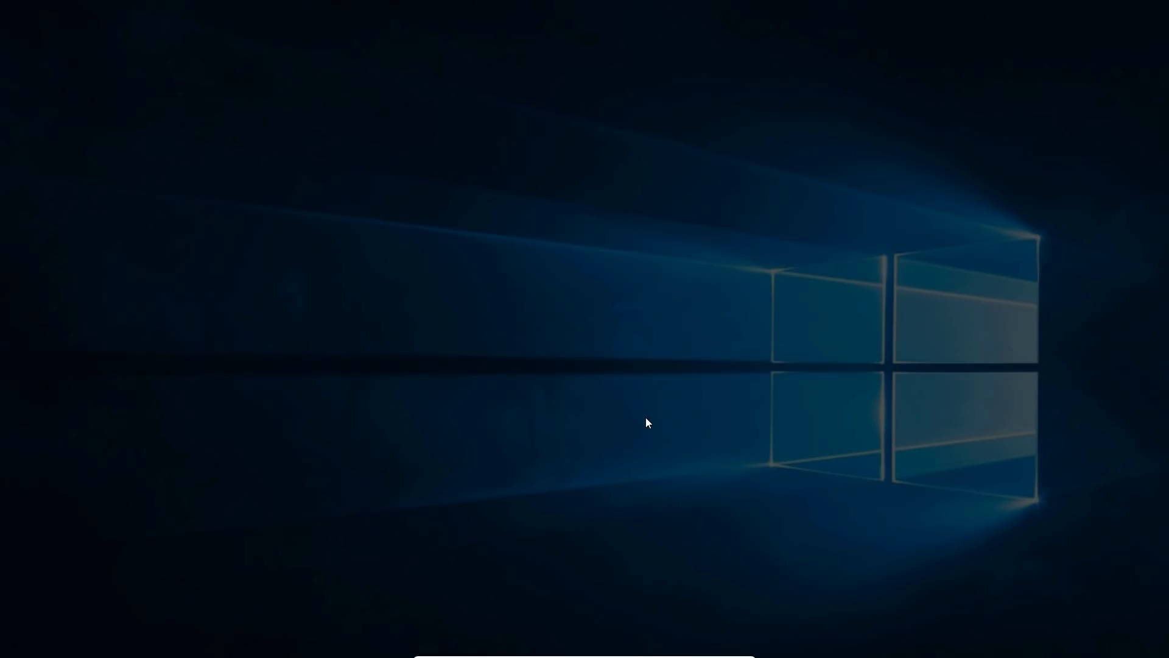
pyautogui.click(647, 355)
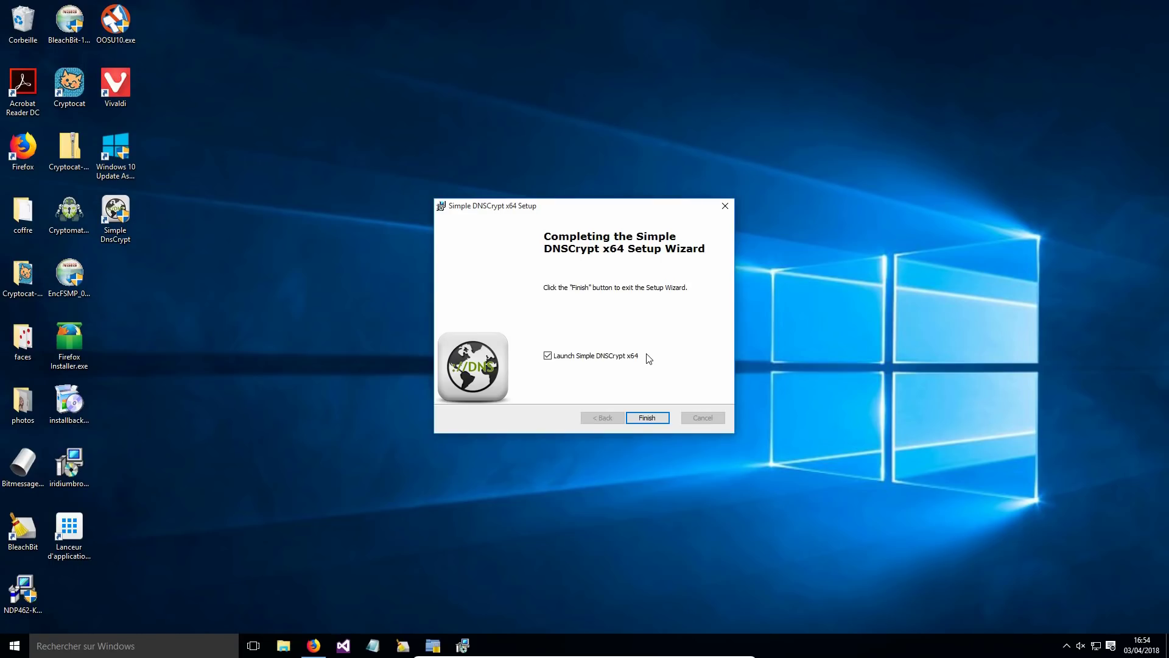
pyautogui.click(647, 418)
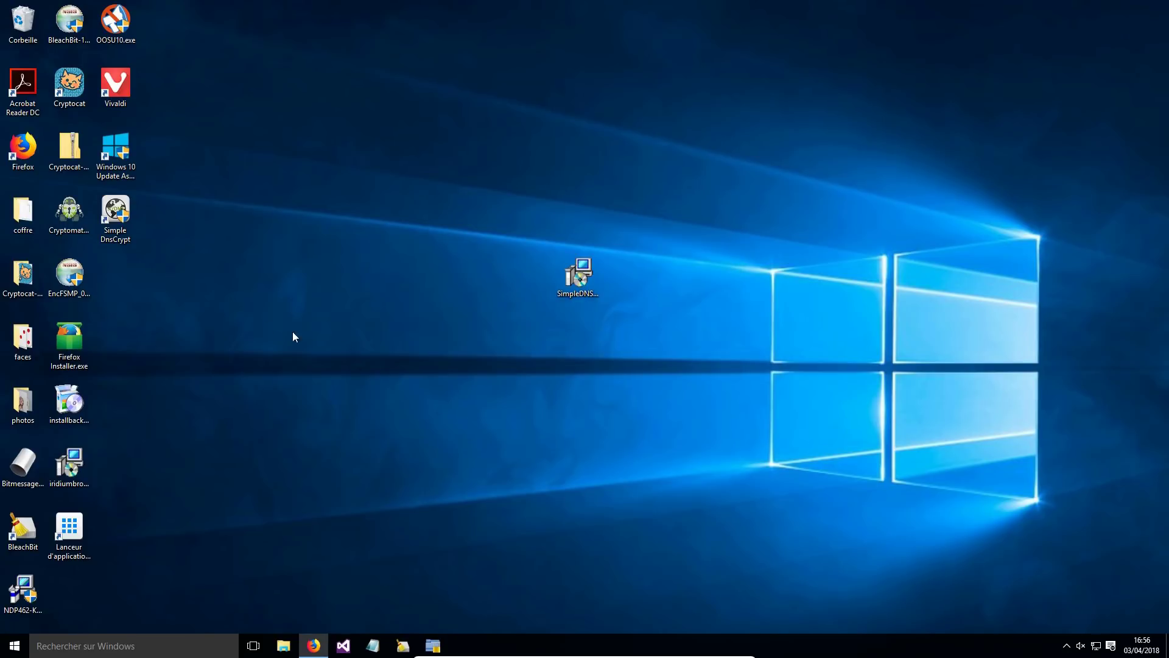
# Launch Simple DNSCrypt from the desktop and enable DNSCrypt on the Ethernet network card.
pyautogui.doubleClick(127, 215)
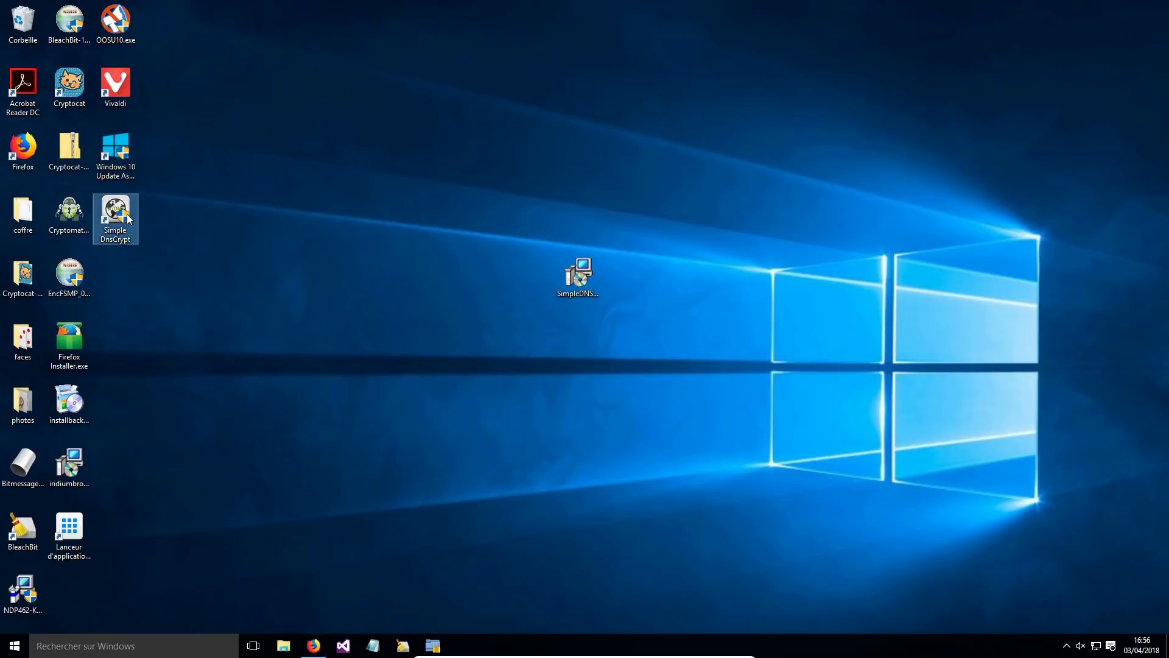
pyautogui.click(633, 356)
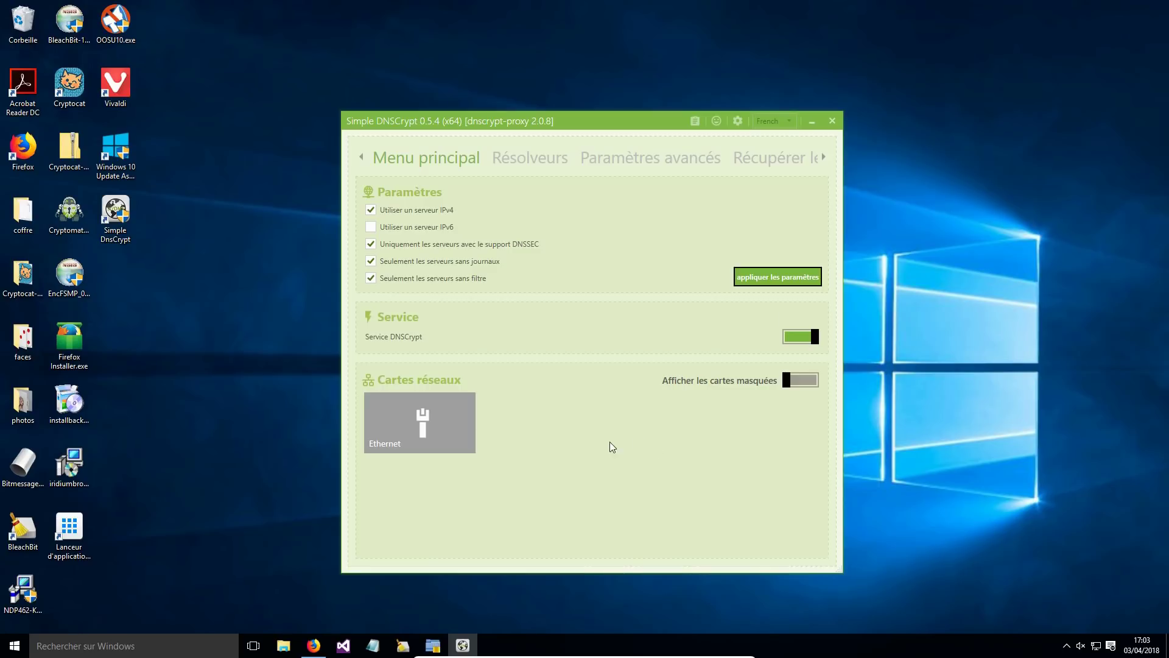
pyautogui.click(466, 414)
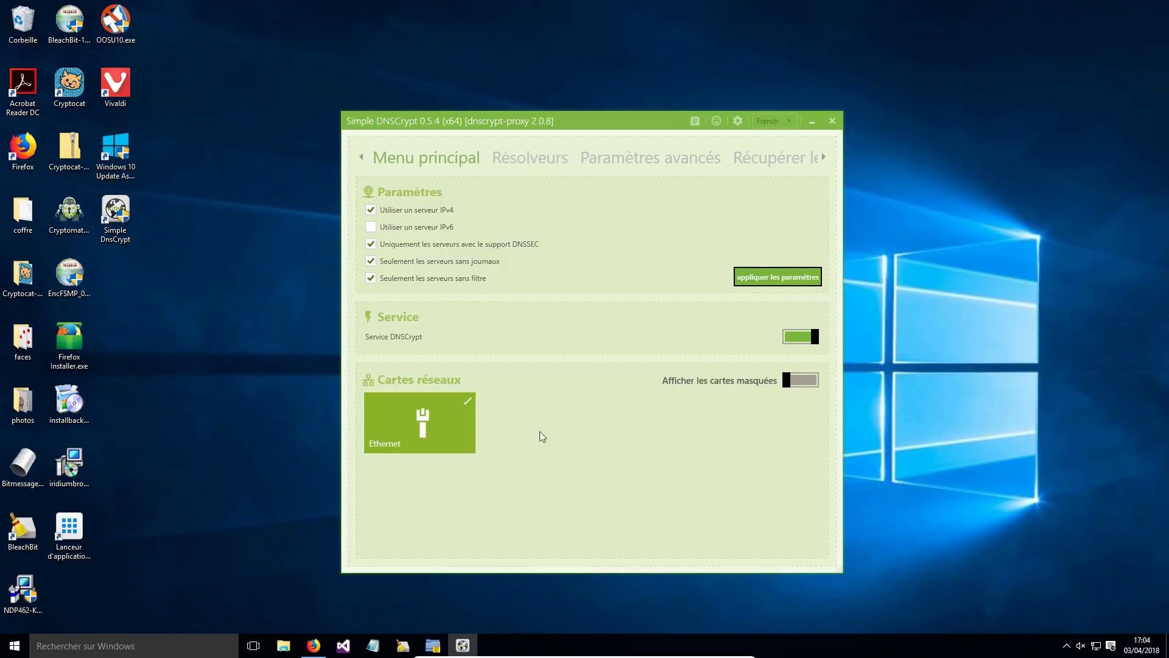
# Search Windows for "panneau", open the Control Panel, and bring up the Ethernet connection's properties.
pyautogui.click(171, 644)
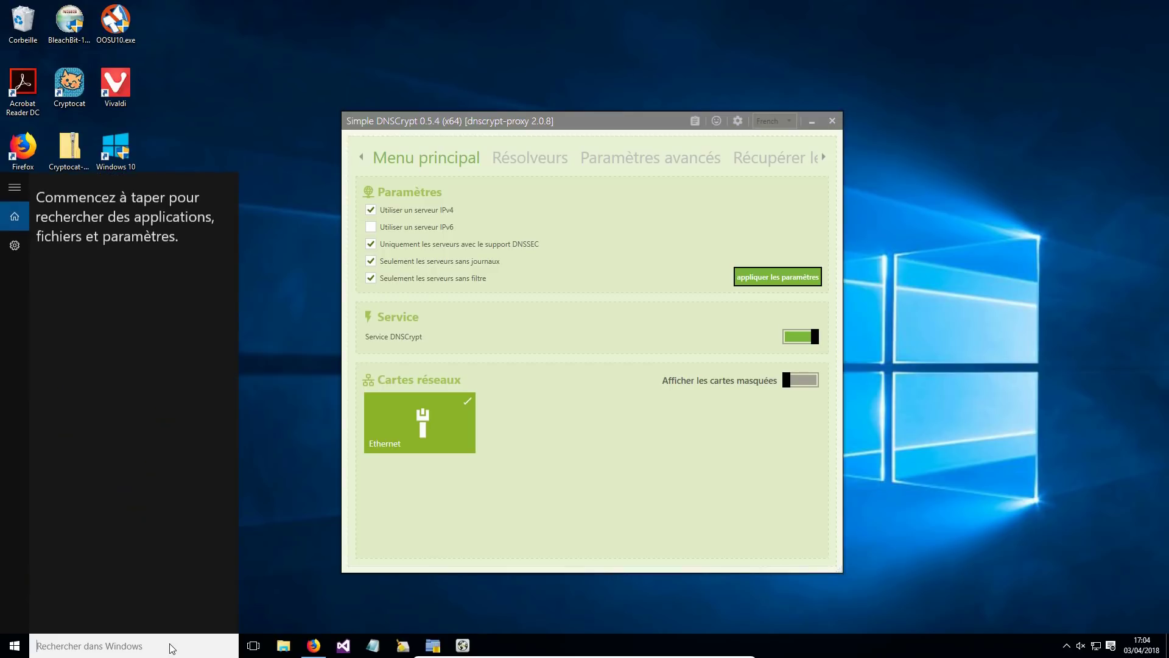
pyautogui.write('panneau')
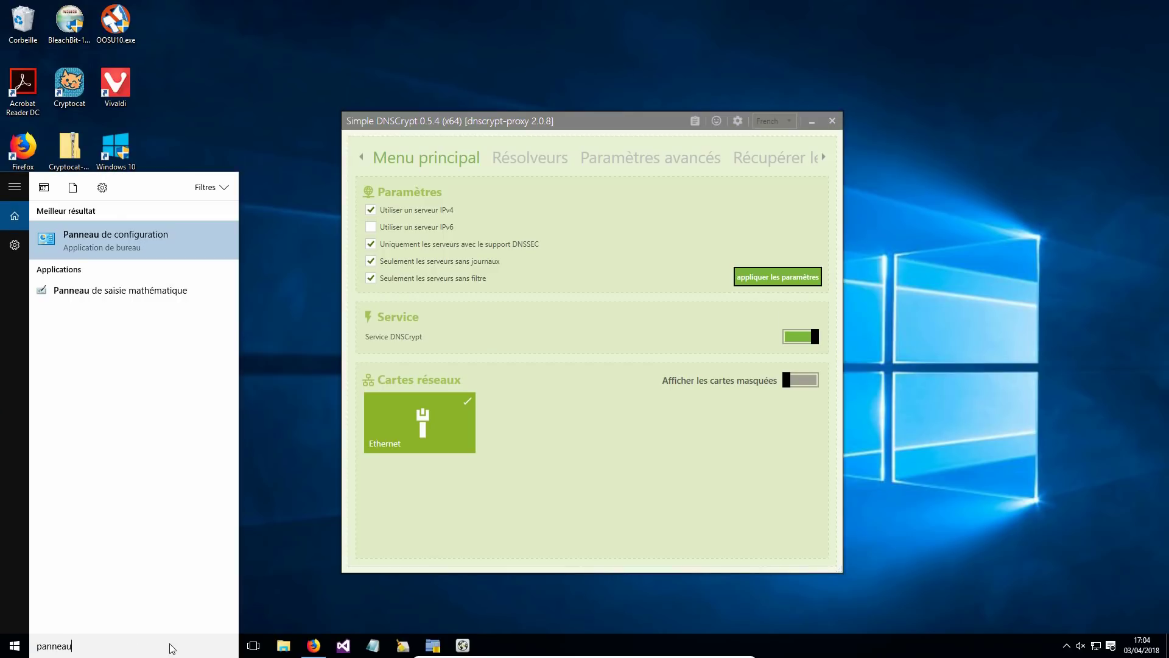
pyautogui.click(136, 241)
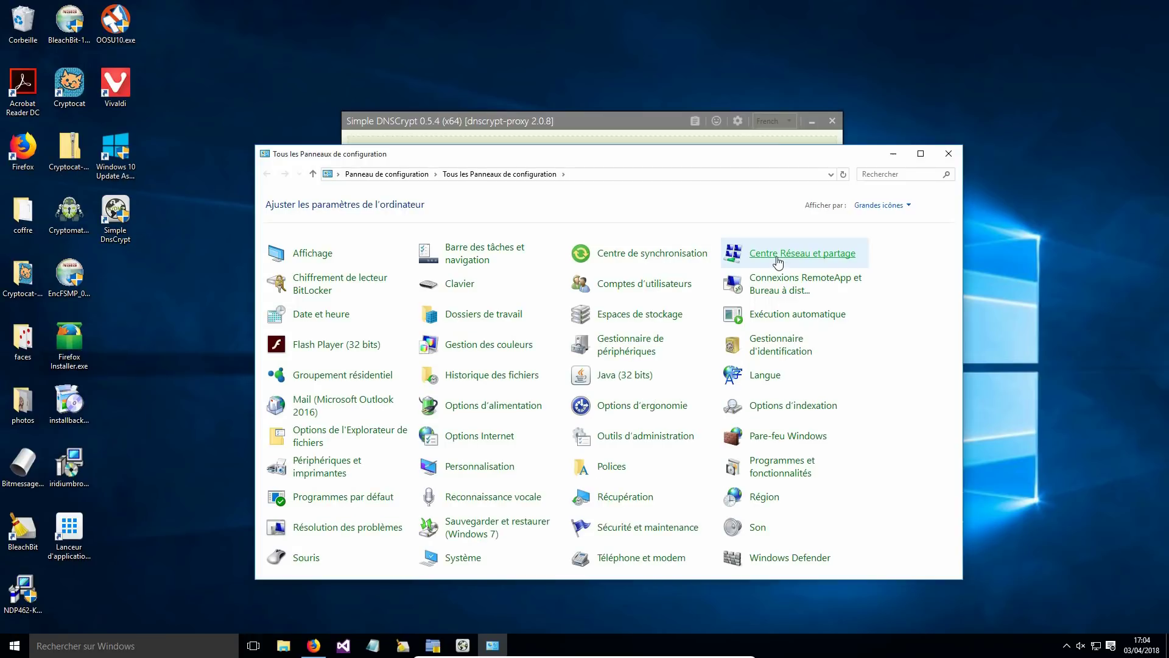
pyautogui.click(802, 252)
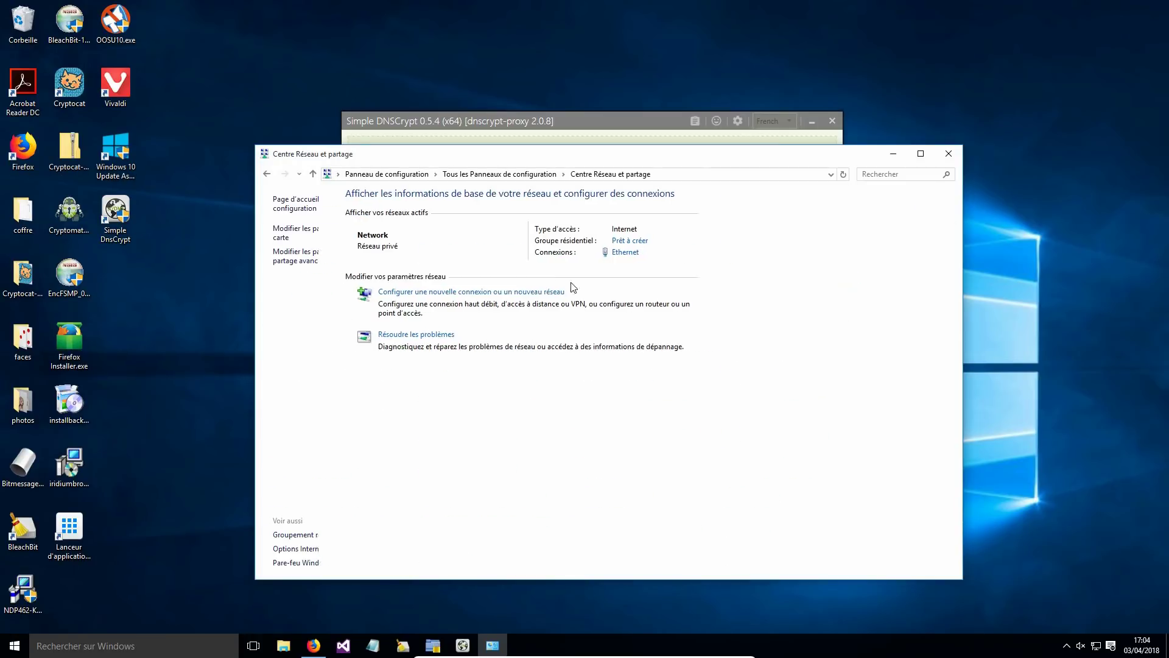
pyautogui.click(315, 231)
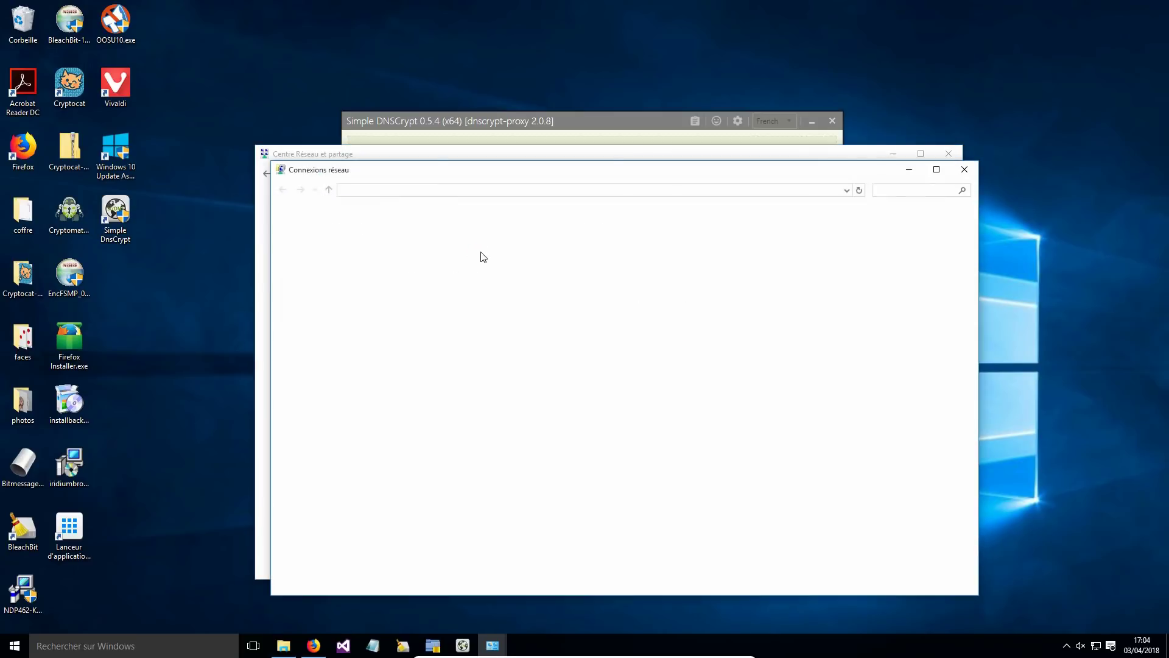
pyautogui.rightClick(344, 239)
pyautogui.click(383, 355)
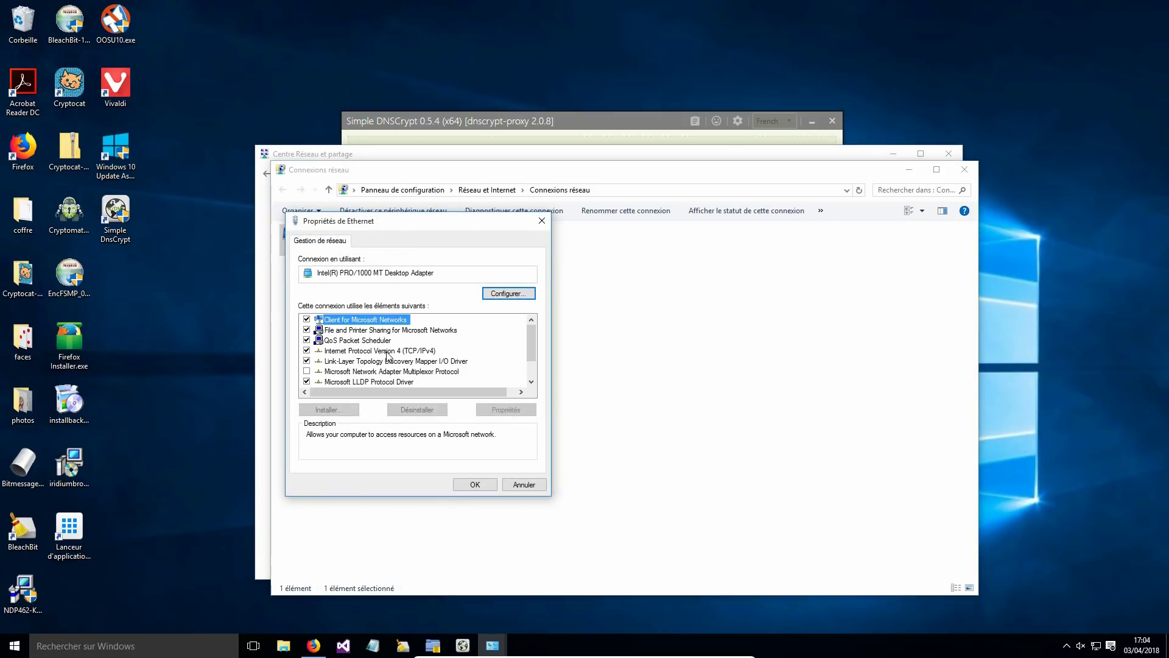
# Check the preferred DNS server in the Ethernet connection's IPv4 properties, closing both property dialogs without changes.
pyautogui.click(383, 351)
pyautogui.click(515, 410)
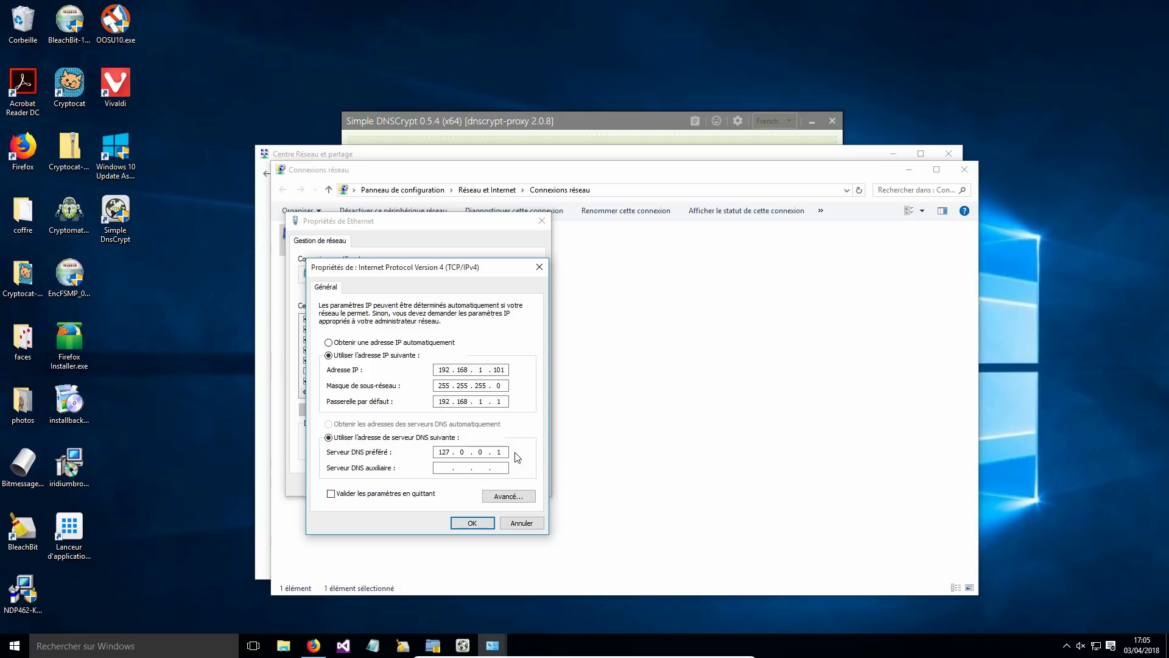
pyautogui.click(539, 267)
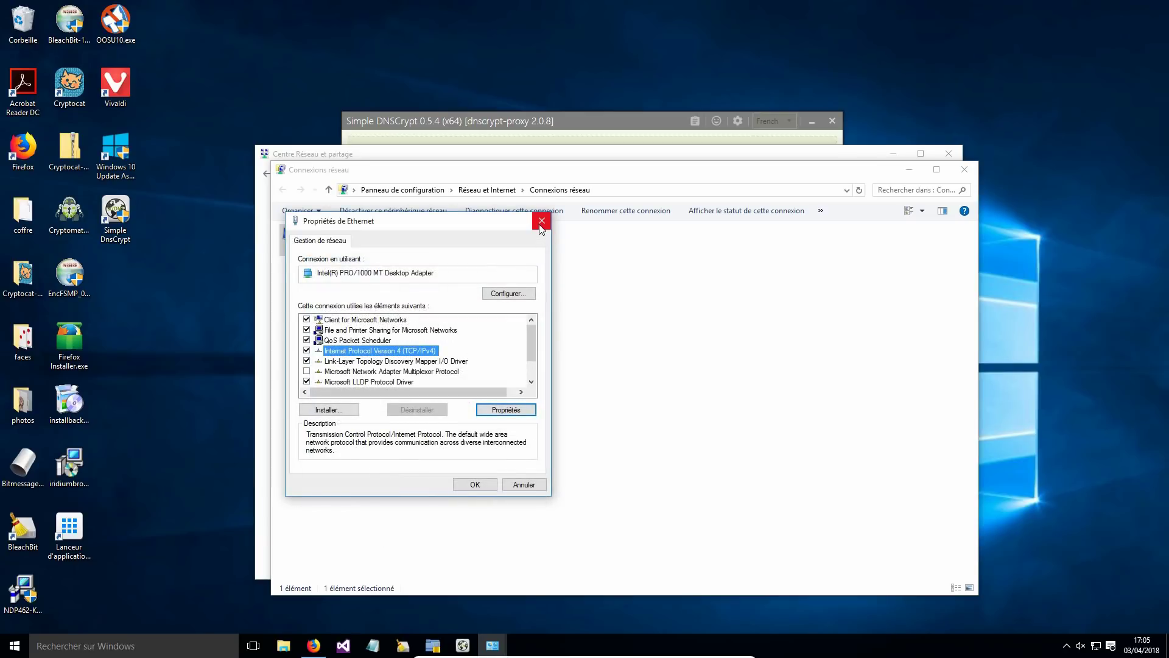
pyautogui.click(541, 225)
# Display the Control Panel items as large icons and open Services from the administrative tools.
pyautogui.click(418, 190)
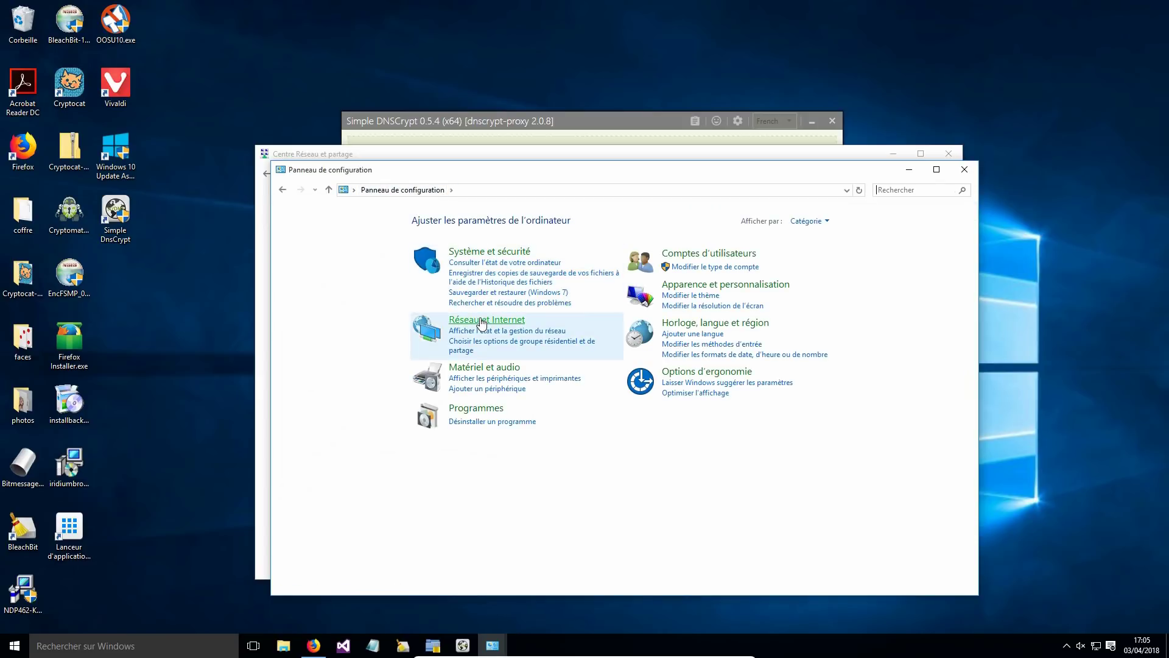
pyautogui.click(807, 221)
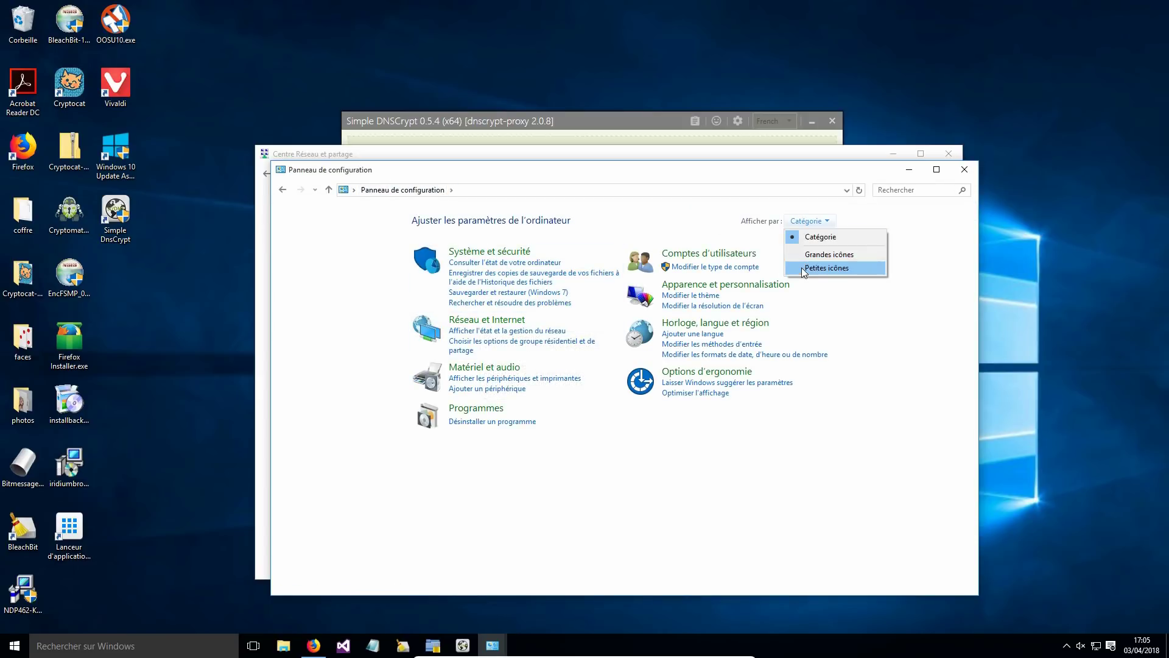
pyautogui.click(810, 255)
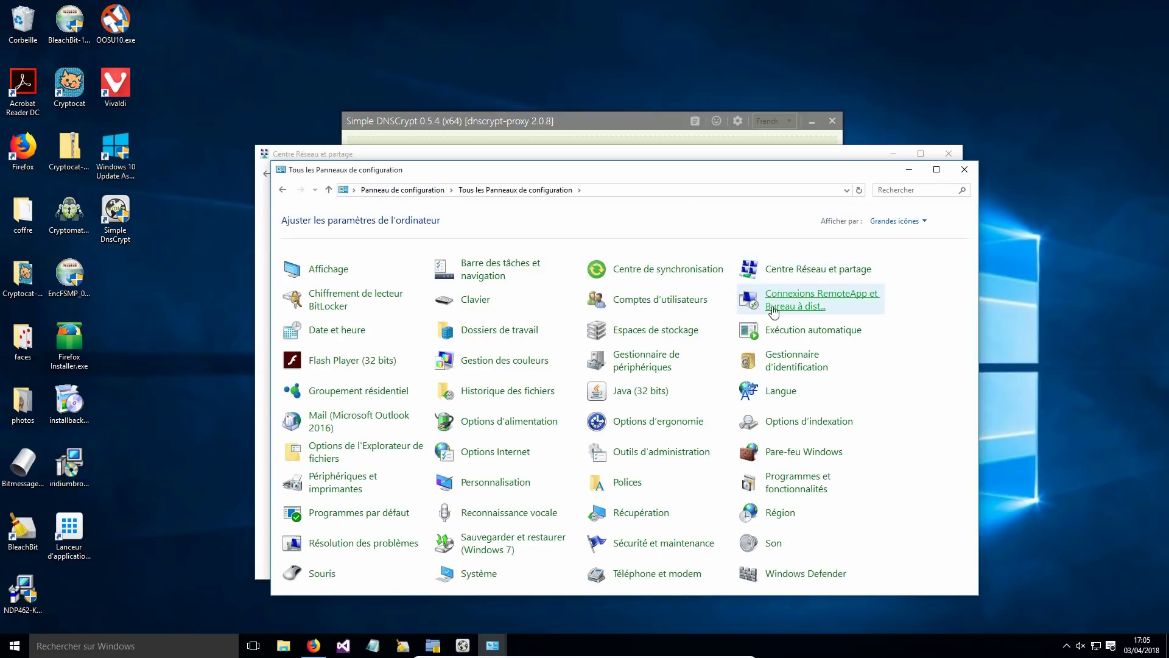
pyautogui.click(643, 457)
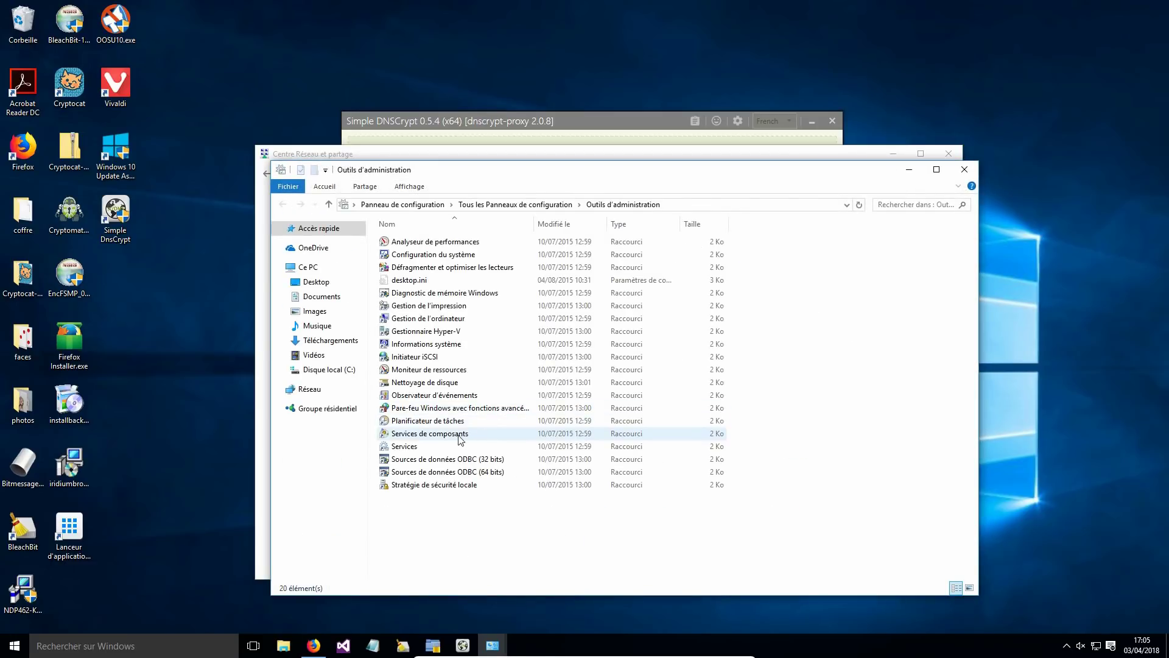
pyautogui.doubleClick(426, 447)
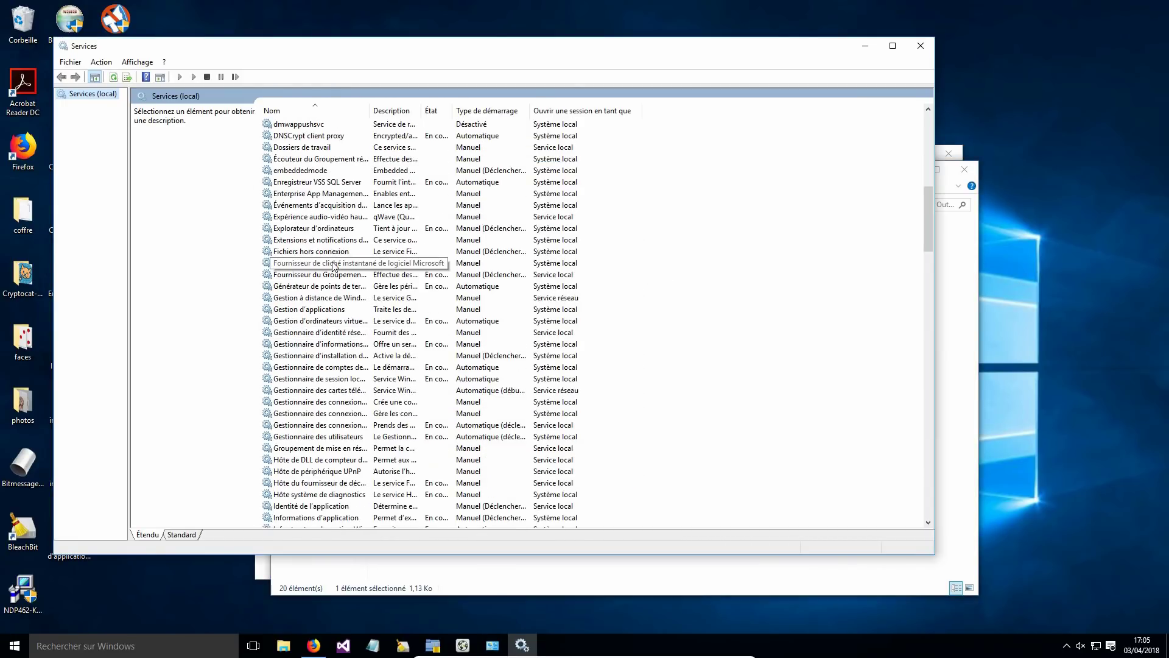
# Select the DNSCrypt client proxy service and widen the État column to read its full status.
pyautogui.click(339, 139)
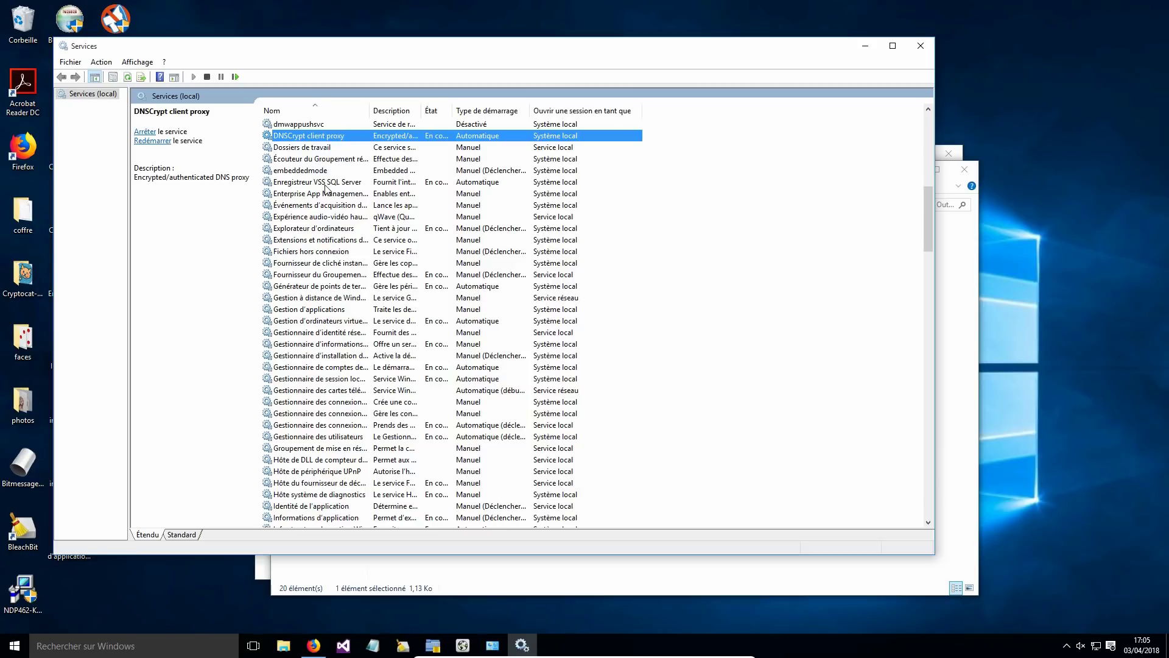
pyautogui.scroll(3, 329, 190)
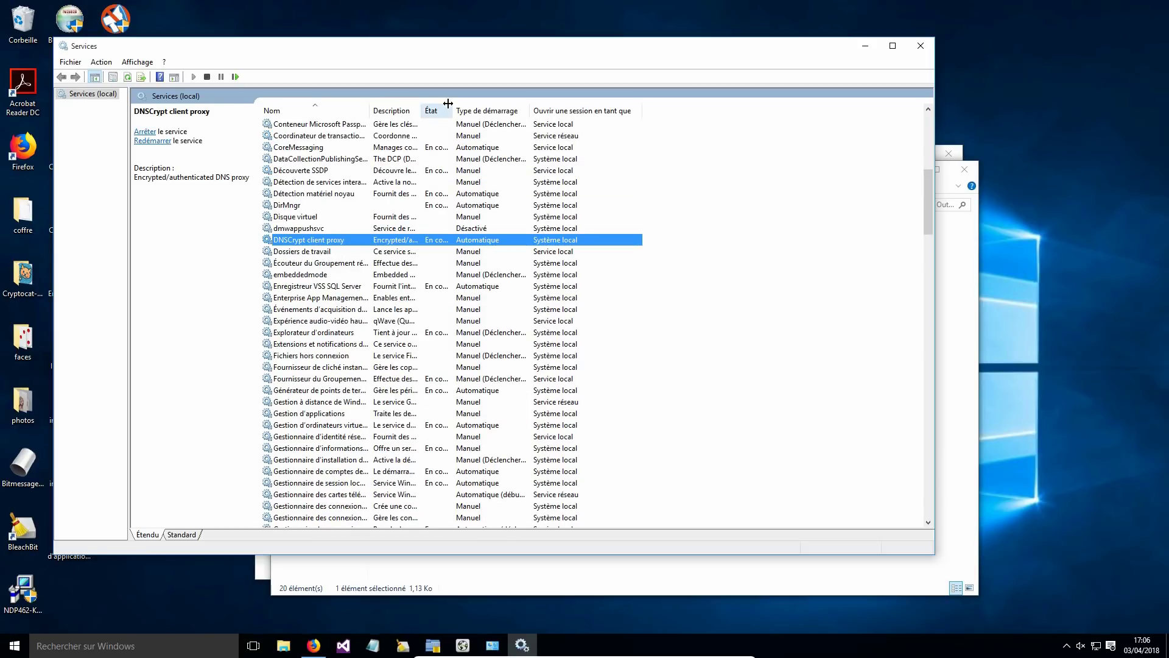
pyautogui.moveTo(453, 105); pyautogui.dragTo(547, 105)
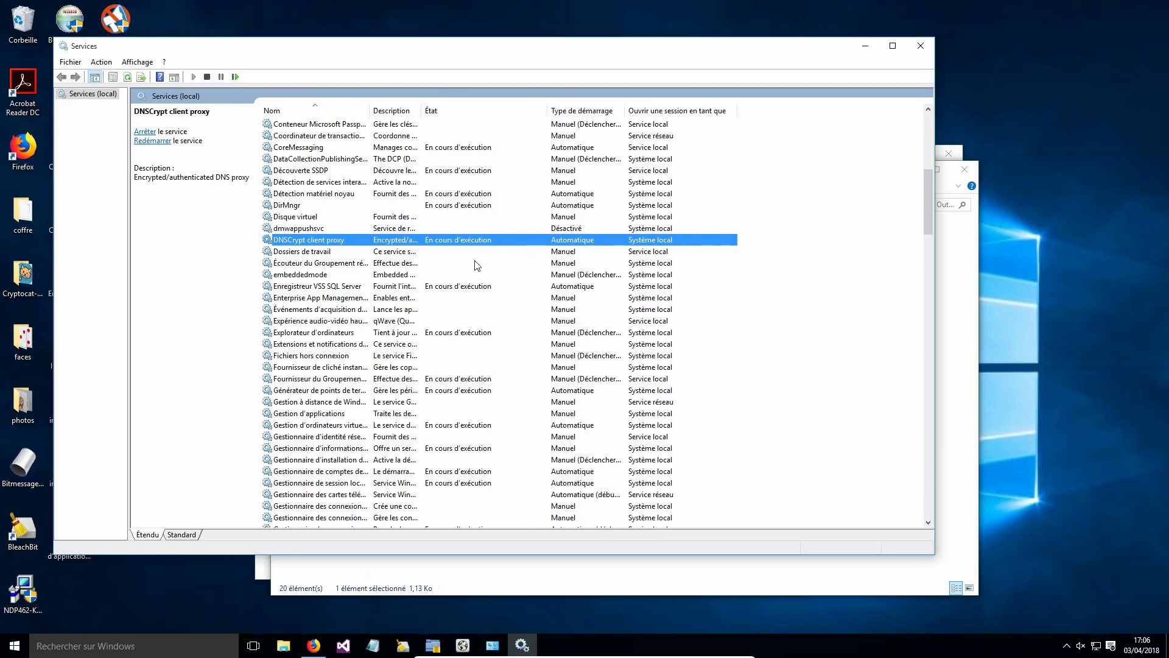
# Set the DNSCrypt client proxy service to restart on first, second and subsequent failures, and apply the recovery settings.
pyautogui.doubleClick(416, 243)
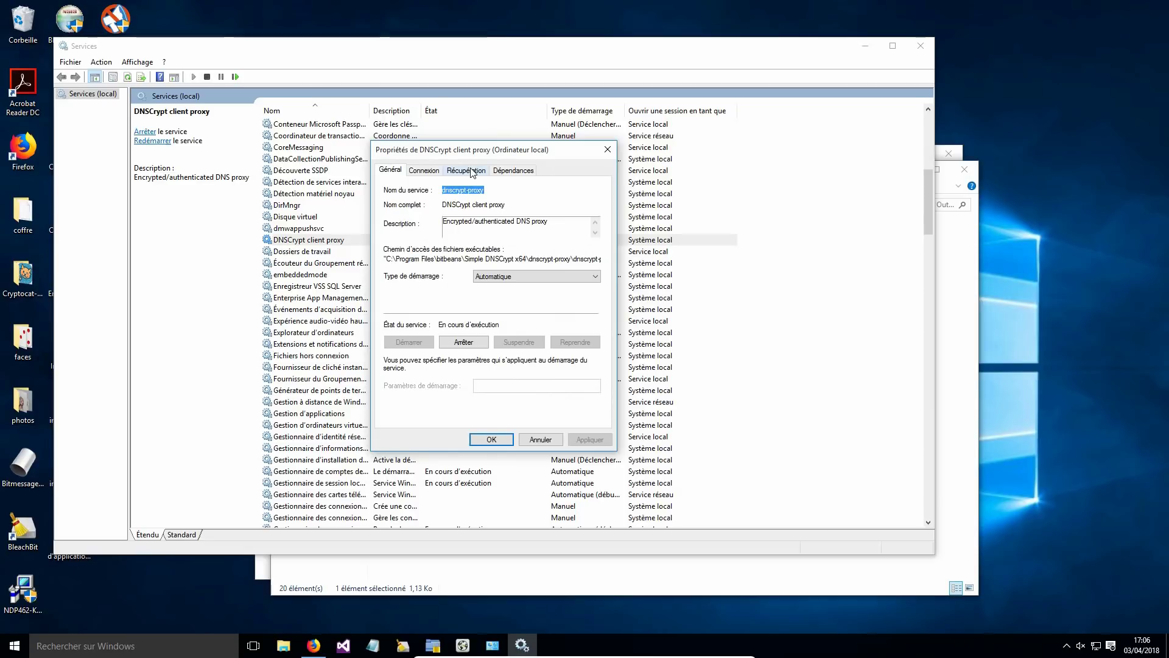
pyautogui.click(471, 171)
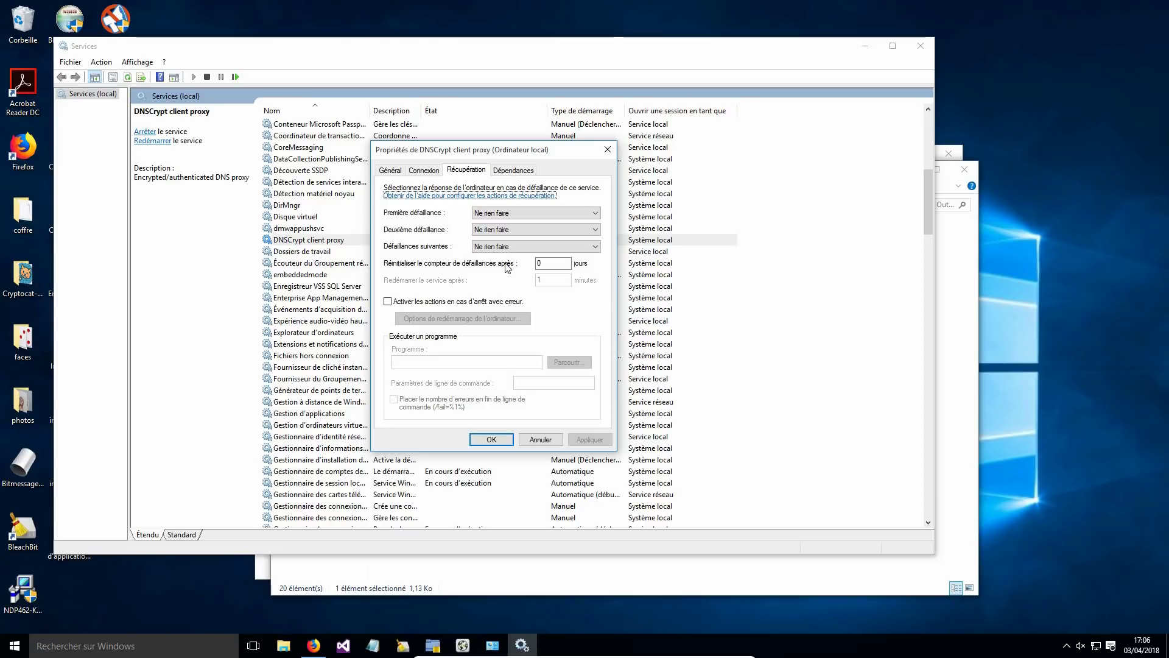
pyautogui.click(539, 214)
pyautogui.click(511, 232)
pyautogui.click(535, 230)
pyautogui.click(517, 249)
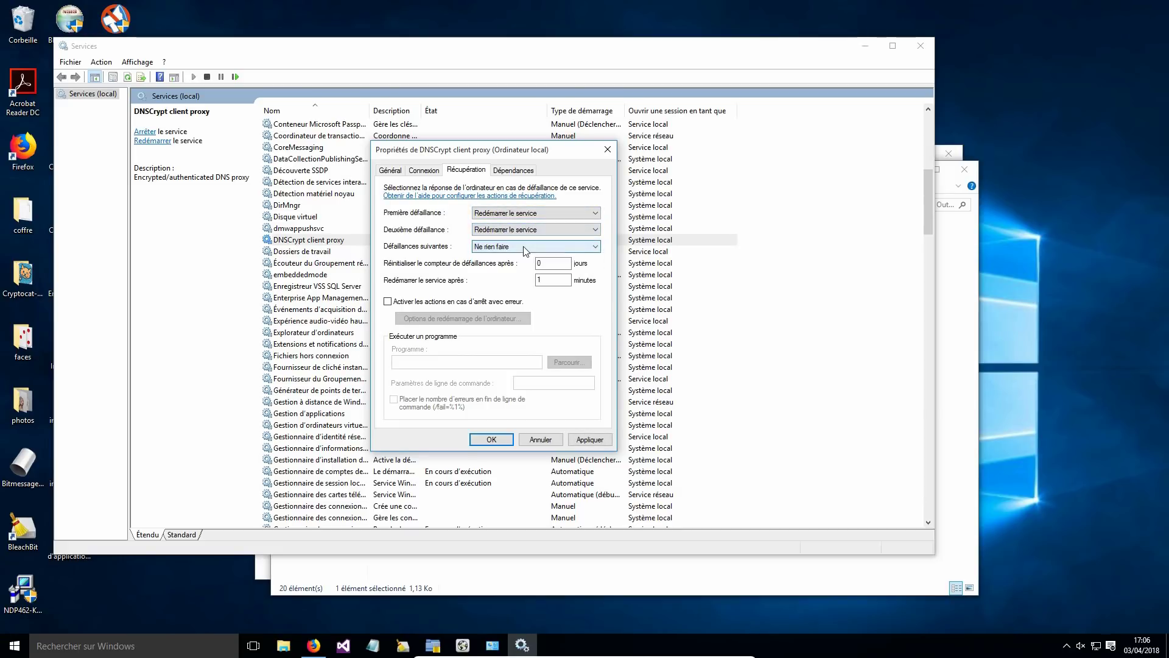
pyautogui.click(515, 247)
pyautogui.click(505, 265)
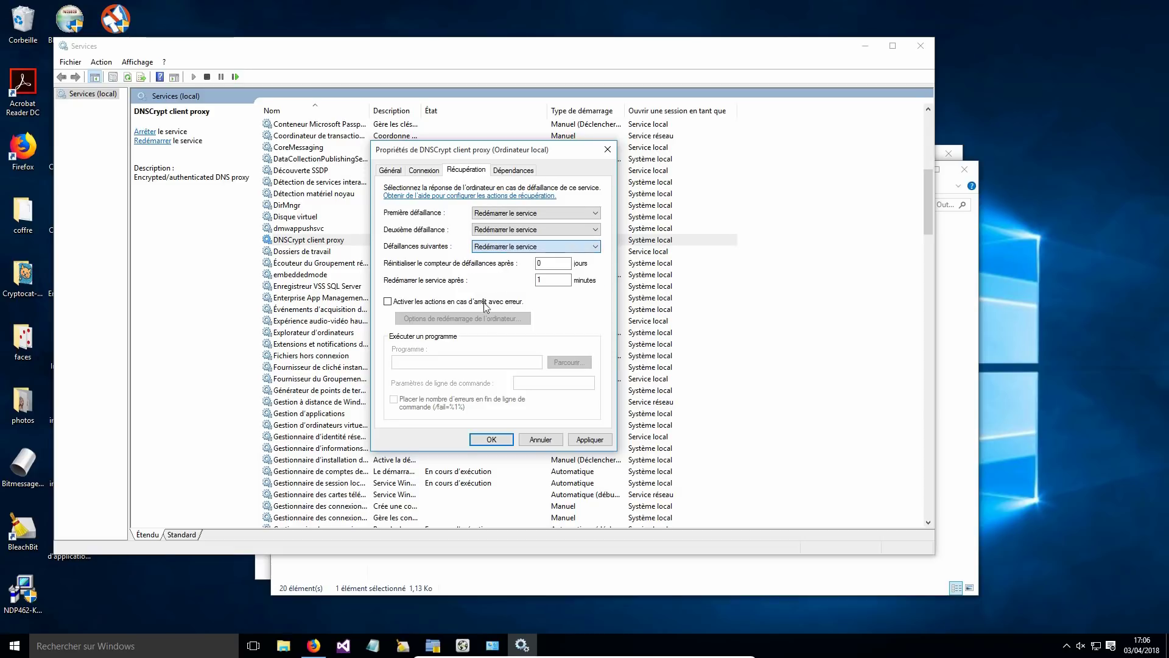
pyautogui.click(589, 439)
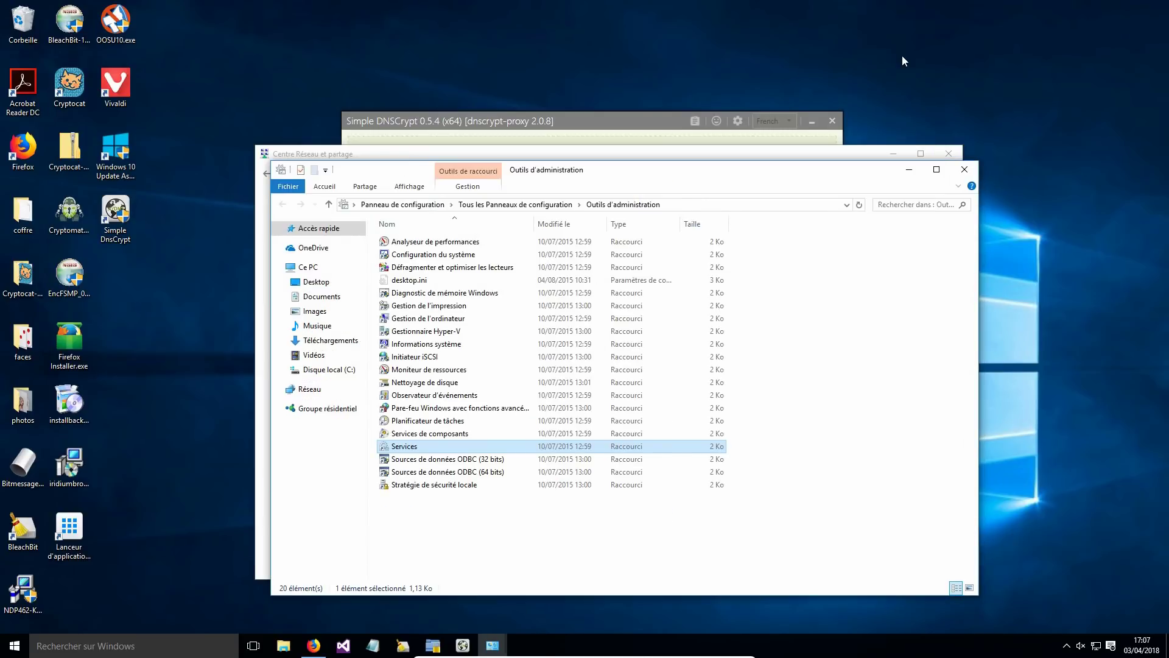
# Close the administrative tools, Control Panel and network center windows to return to Simple DNSCrypt.
pyautogui.click(963, 169)
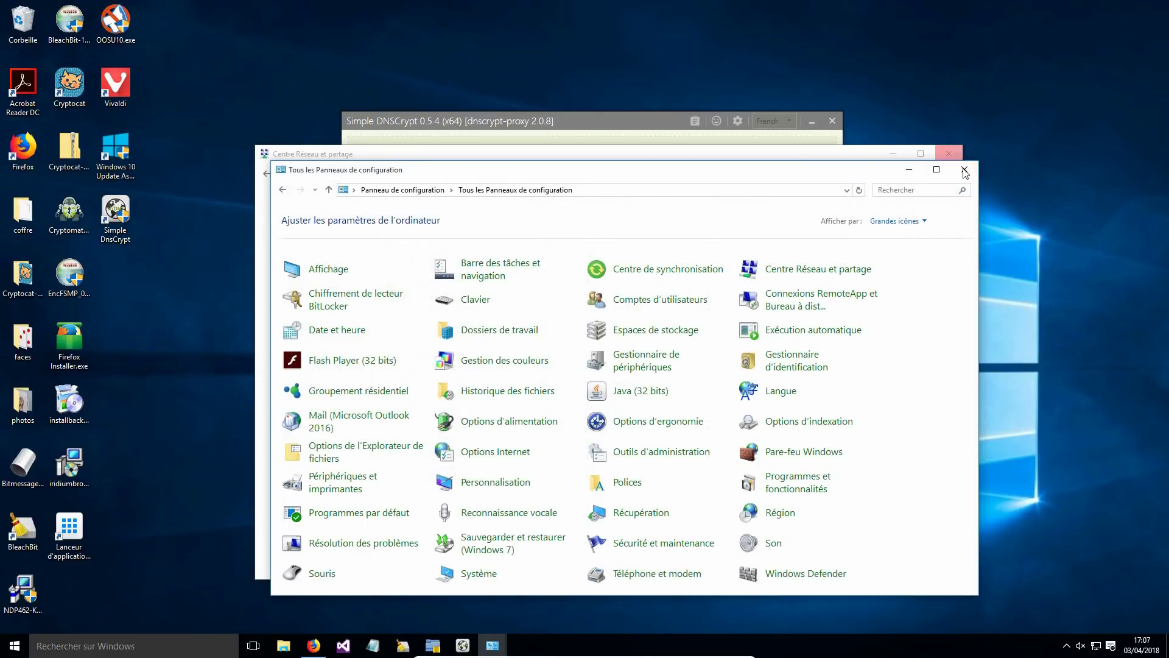
pyautogui.click(959, 167)
pyautogui.click(949, 153)
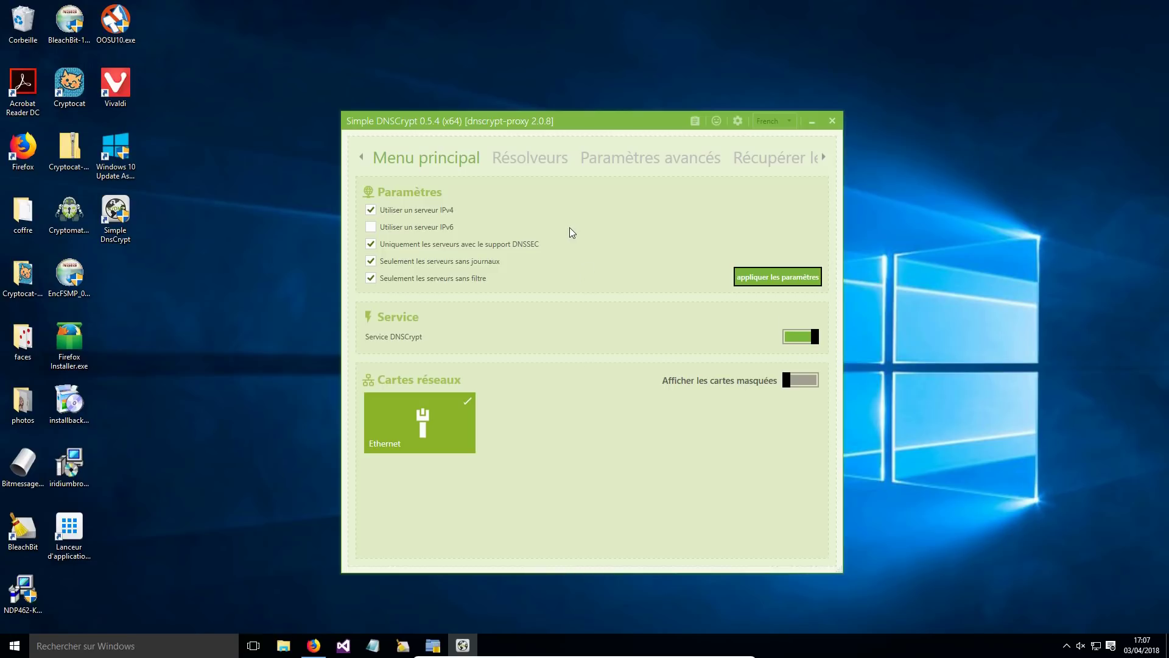
# Browse the available resolvers in Simple DNSCrypt, select ipredator, and toggle the automatic mode.
pyautogui.click(545, 159)
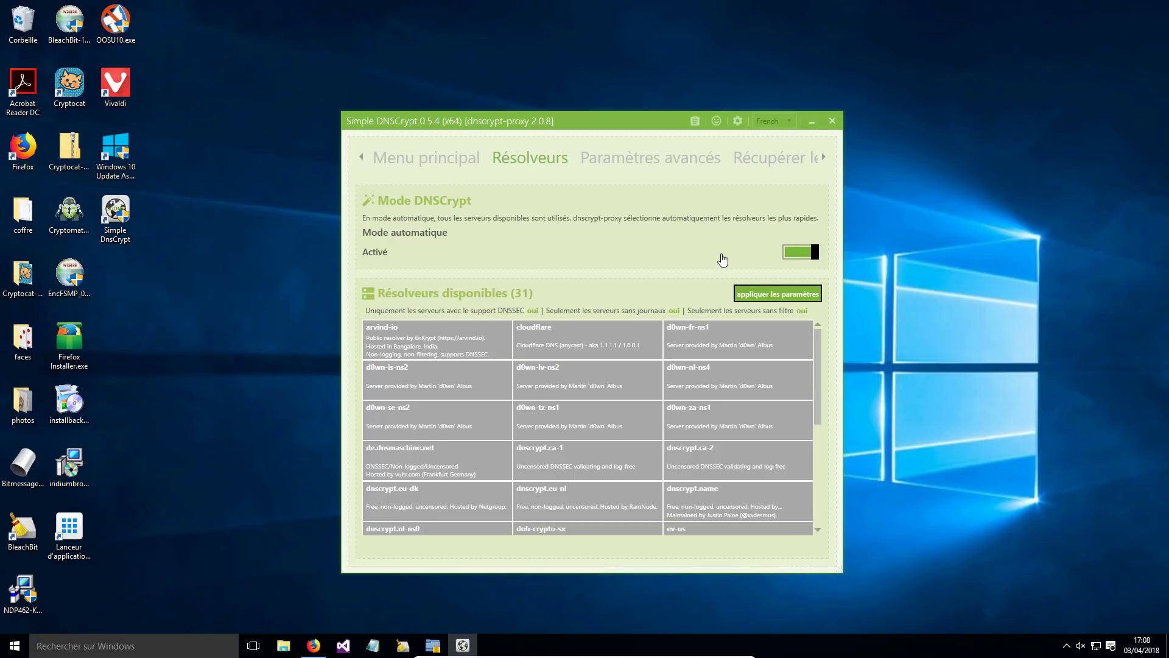
pyautogui.scroll(-3, 641, 402)
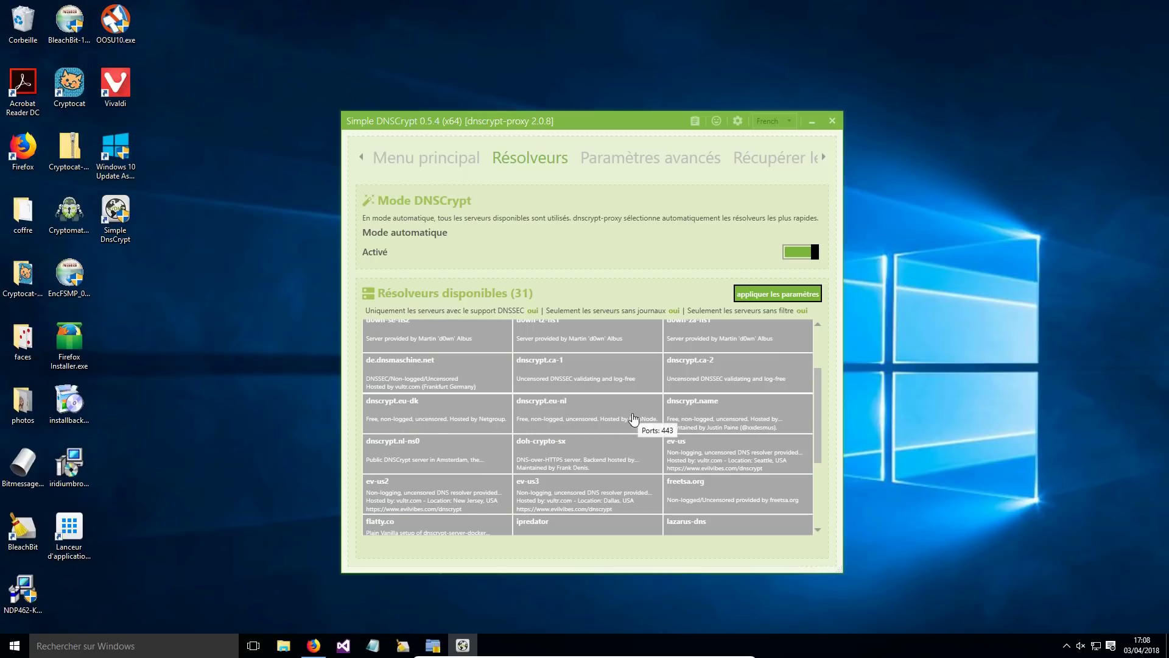
pyautogui.scroll(-4, 595, 439)
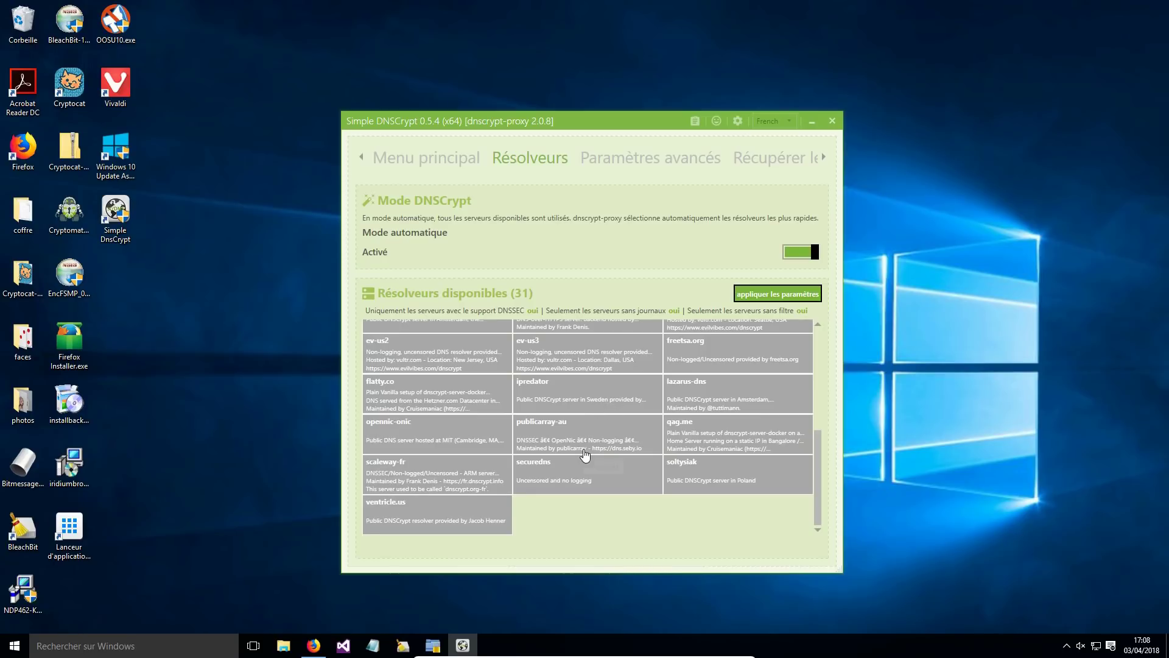
pyautogui.click(580, 399)
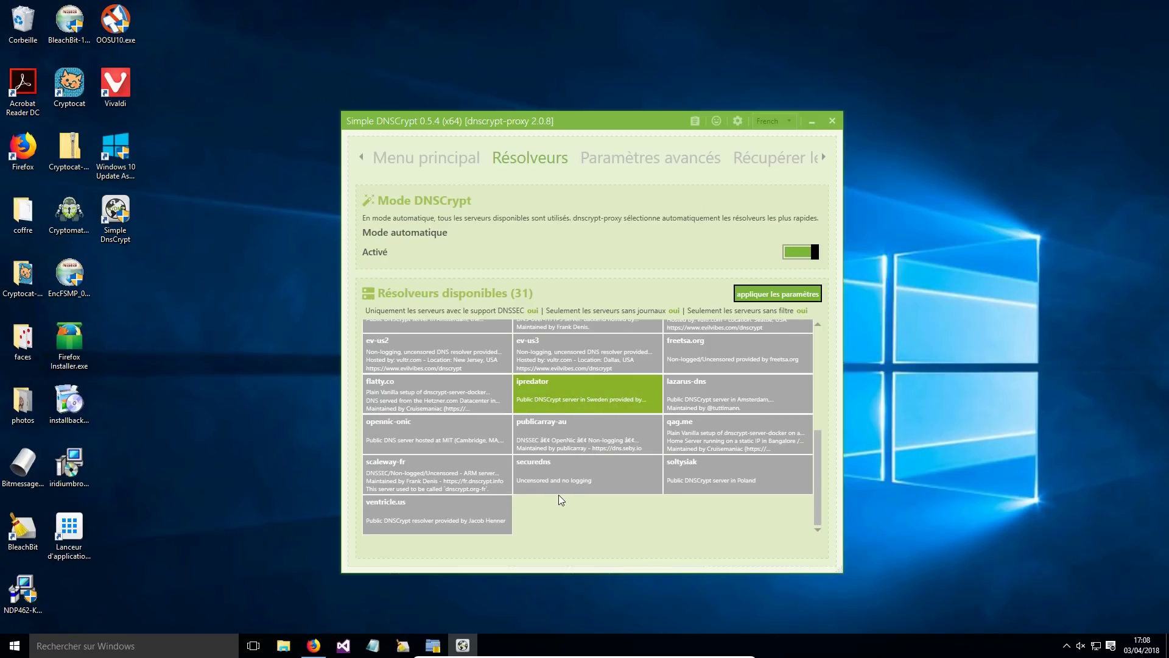
pyautogui.click(805, 256)
# Toggle Forcer le TCP in the advanced settings and look over the query log page.
pyautogui.click(650, 158)
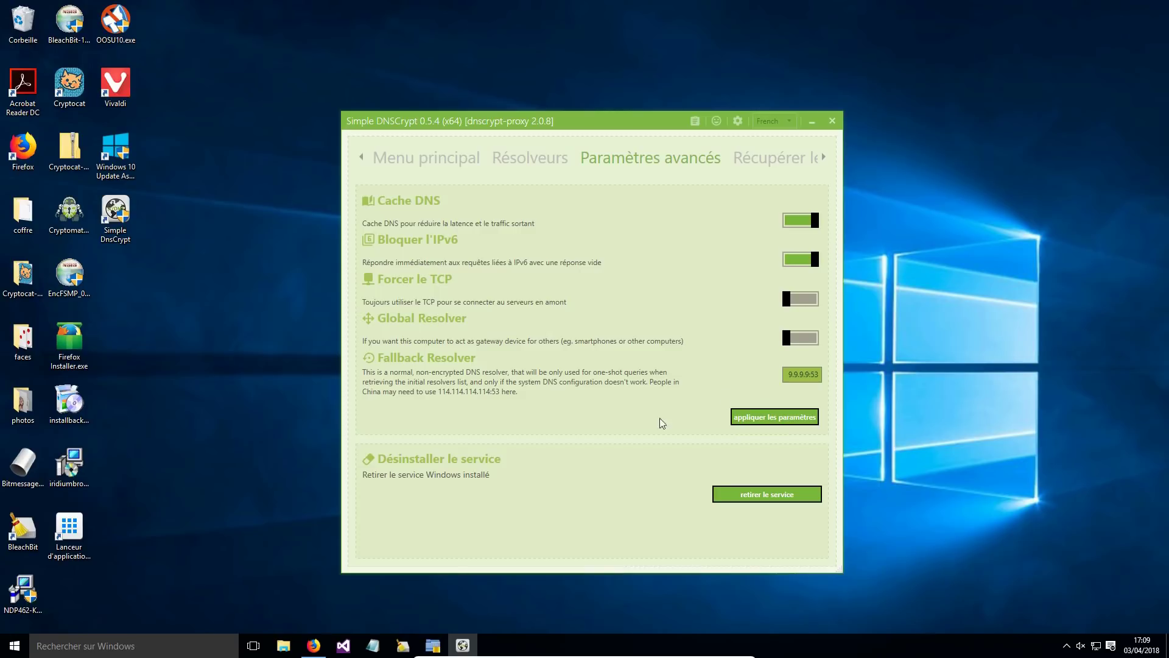
pyautogui.click(806, 299)
pyautogui.click(775, 160)
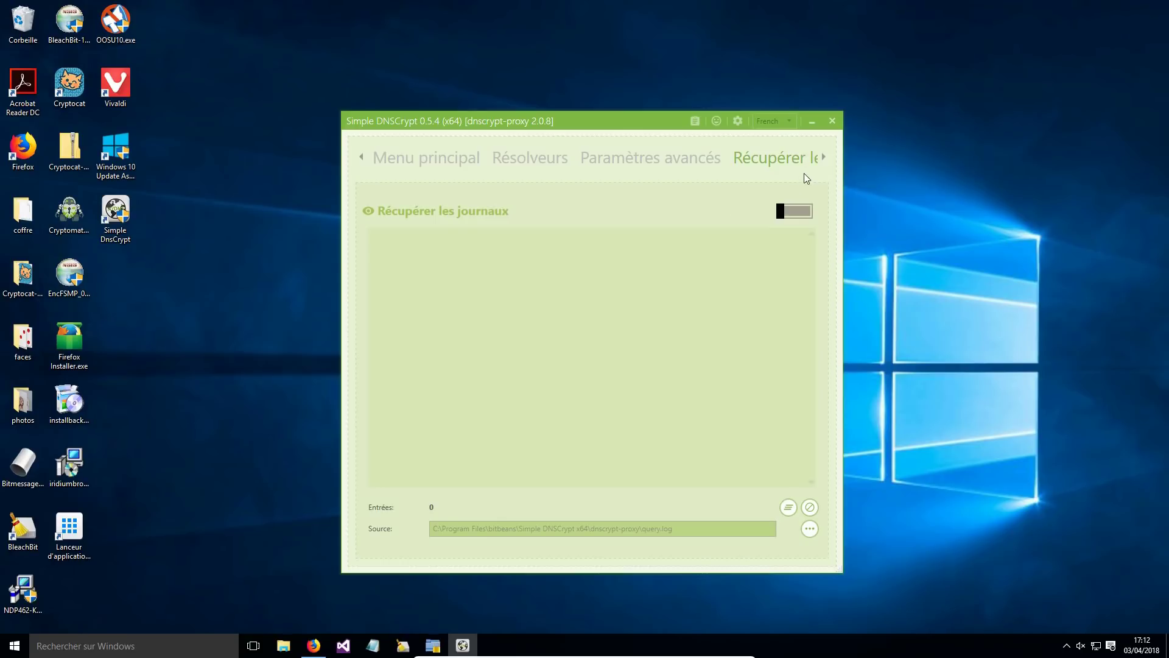
pyautogui.click(825, 159)
pyautogui.click(363, 158)
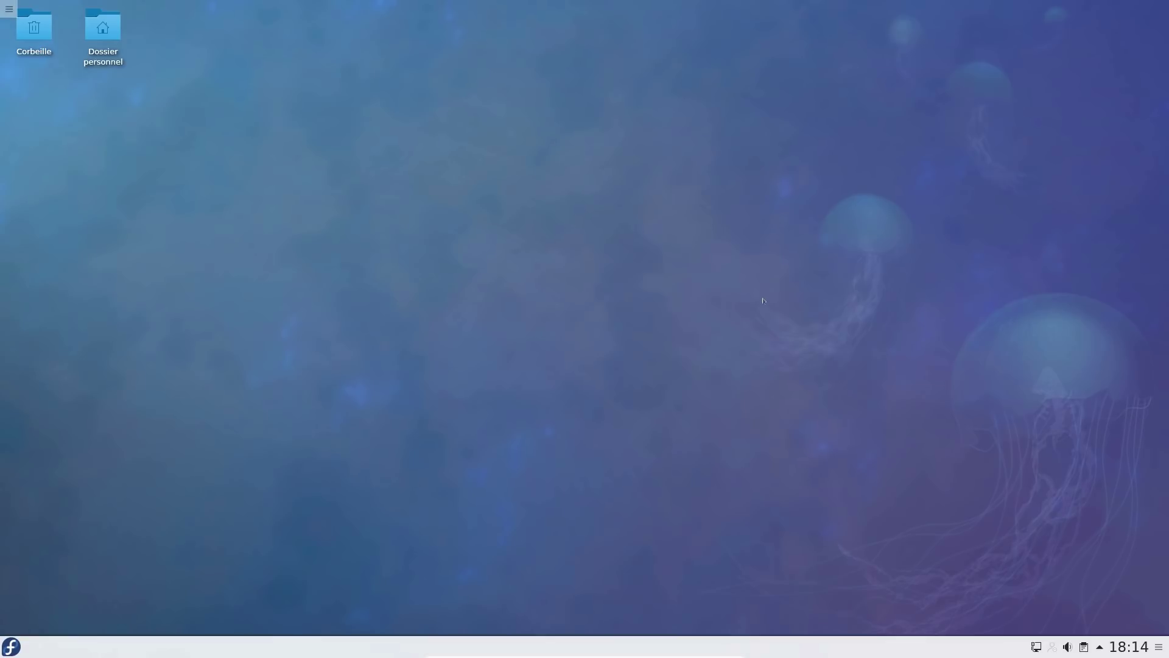
pyautogui.click(11, 646)
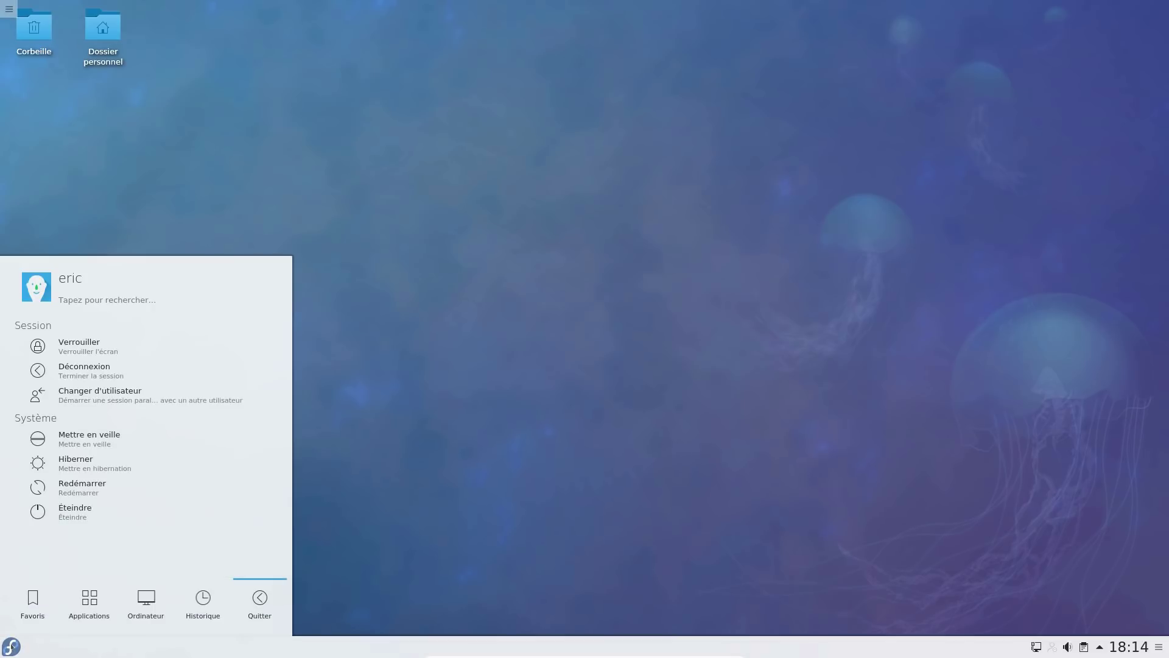
pyautogui.click(40, 609)
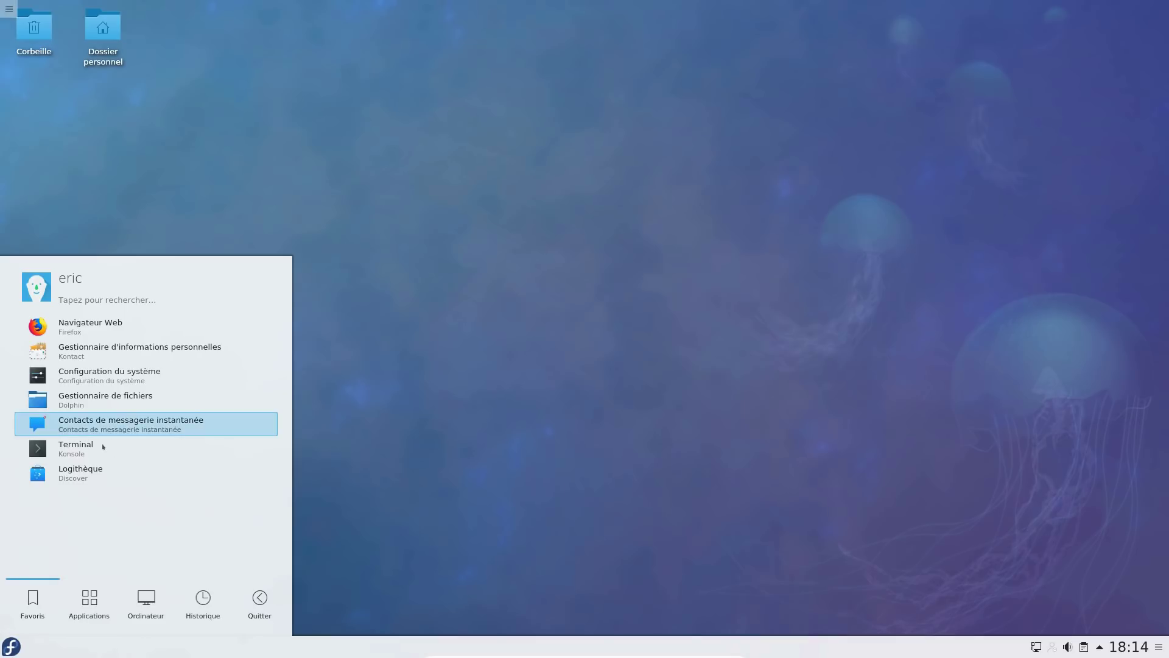
pyautogui.click(120, 450)
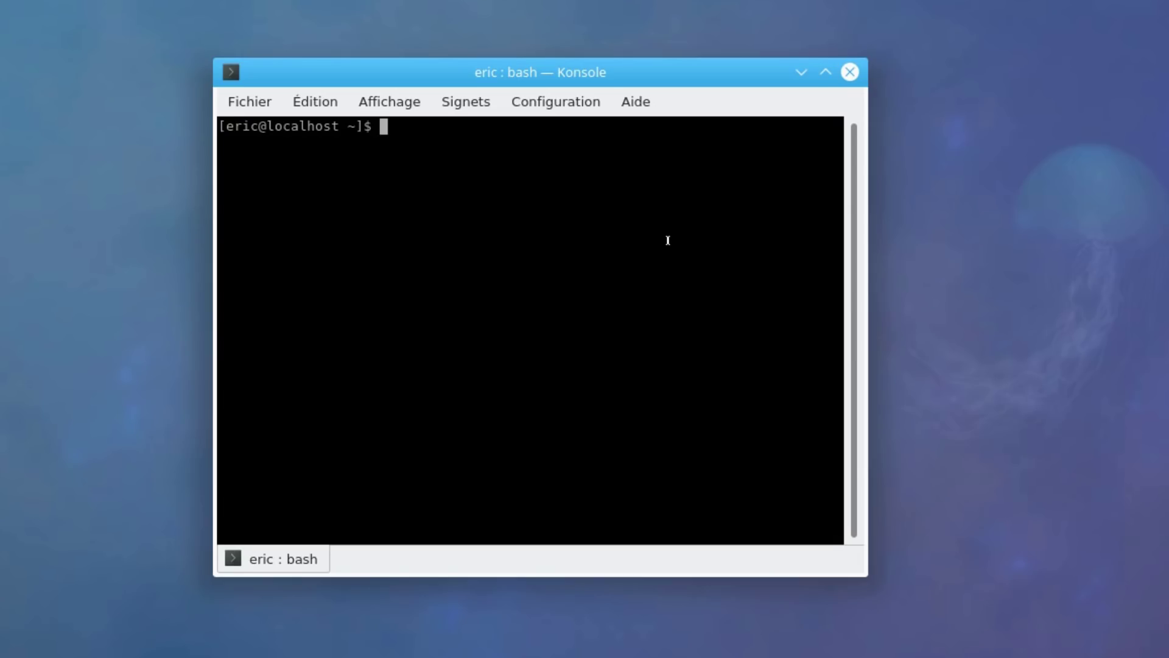
pyautogui.write('dig www.qwant')
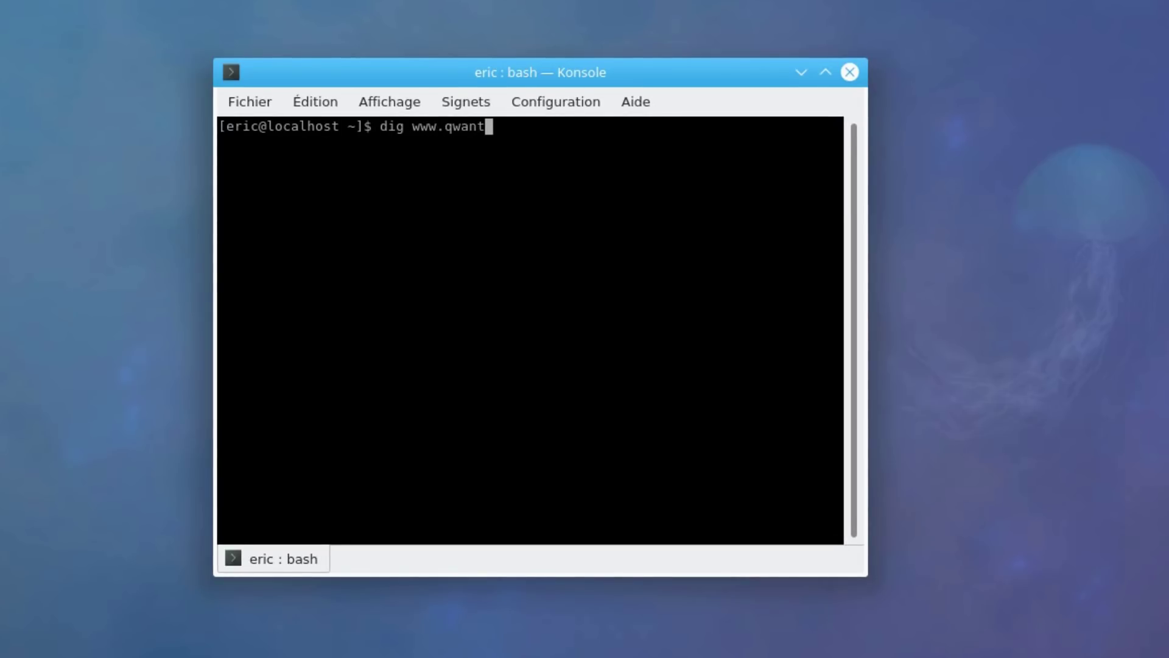
pyautogui.write('.')
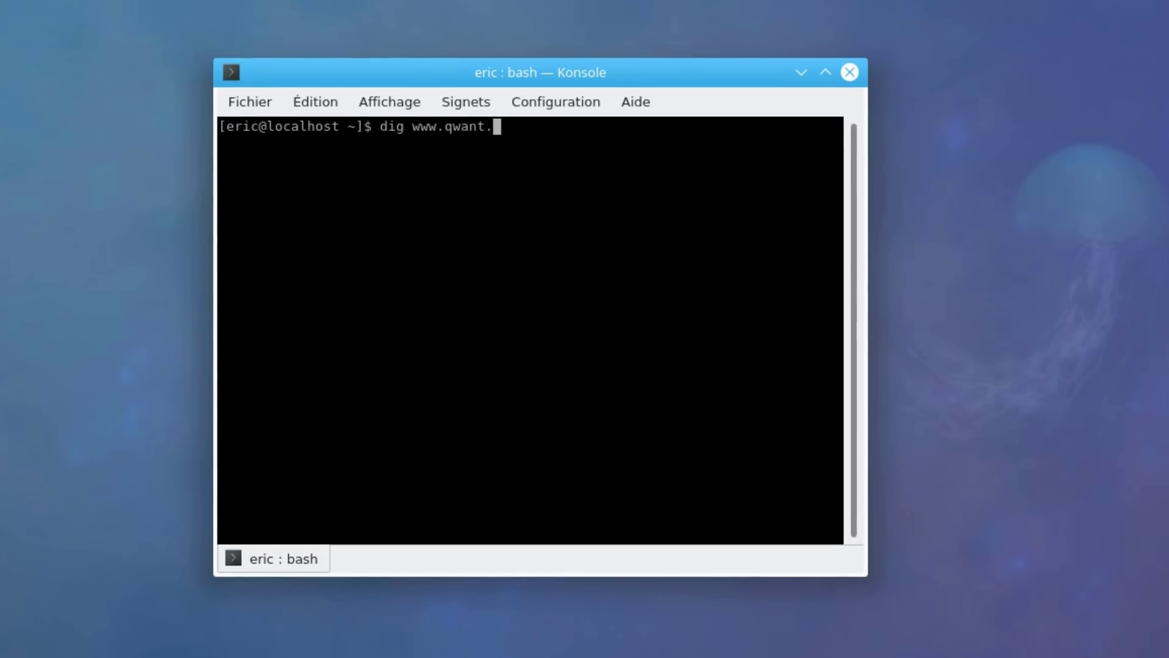
pyautogui.write('com')
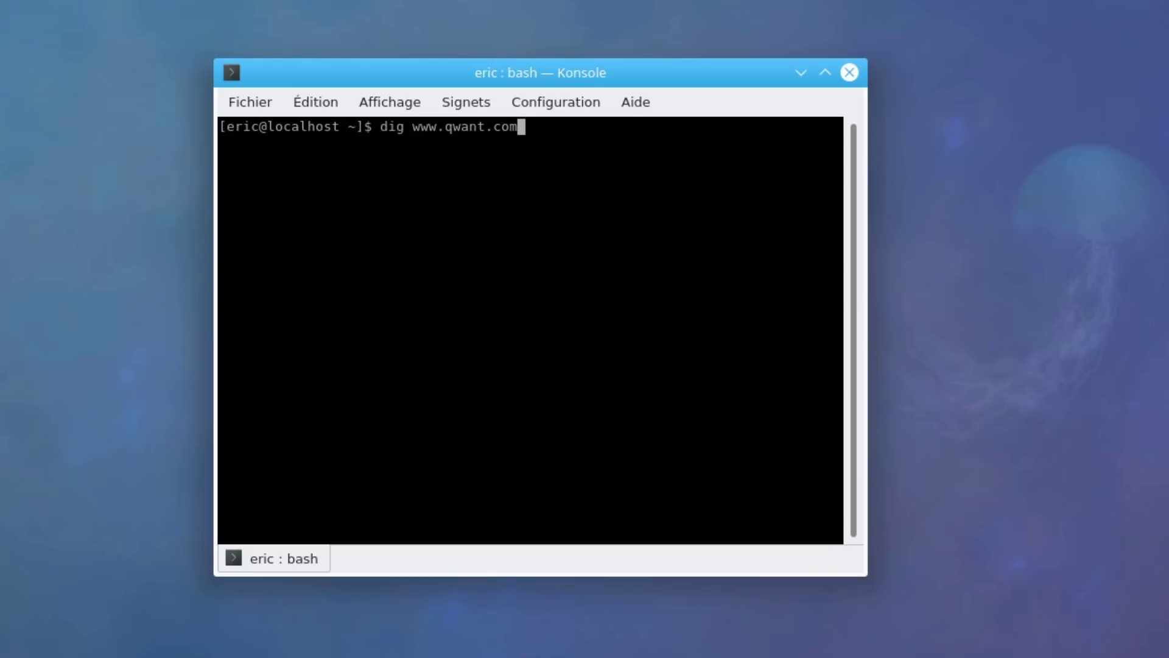
pyautogui.press('Return')
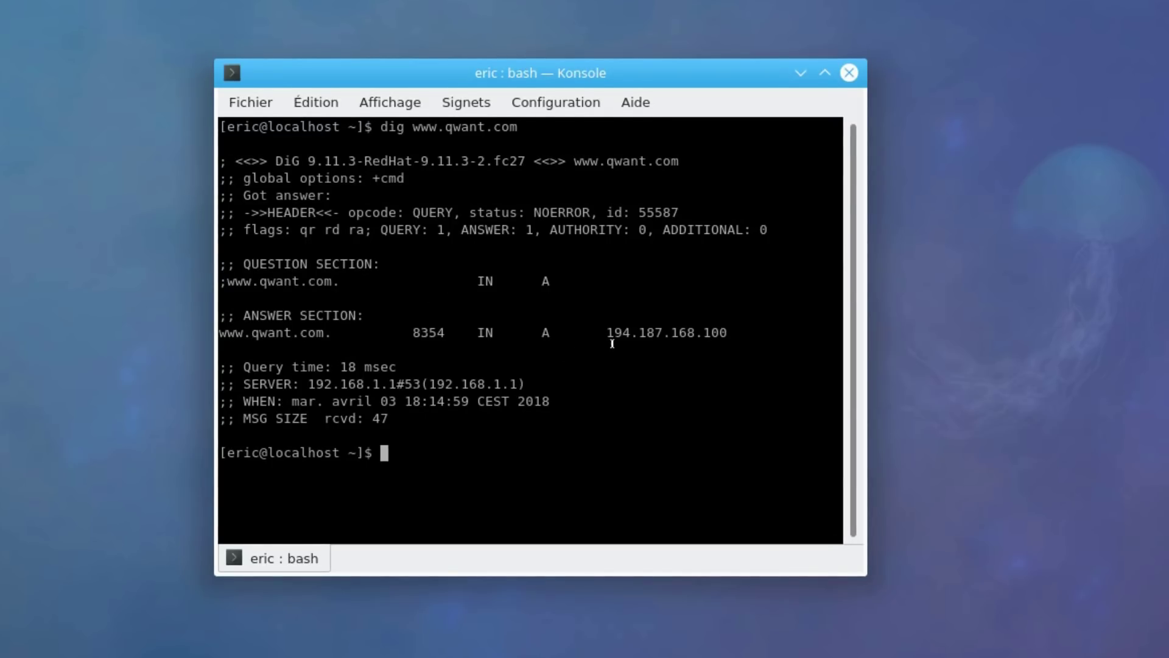
pyautogui.moveTo(607, 328); pyautogui.dragTo(721, 332)
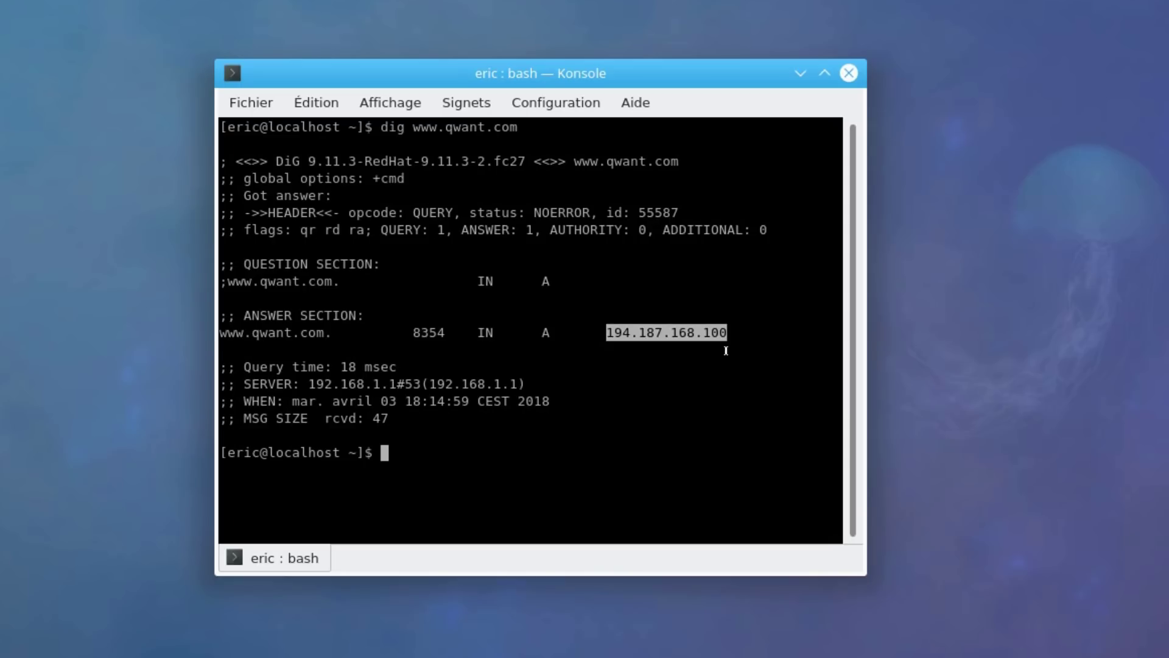
pyautogui.rightClick(691, 330)
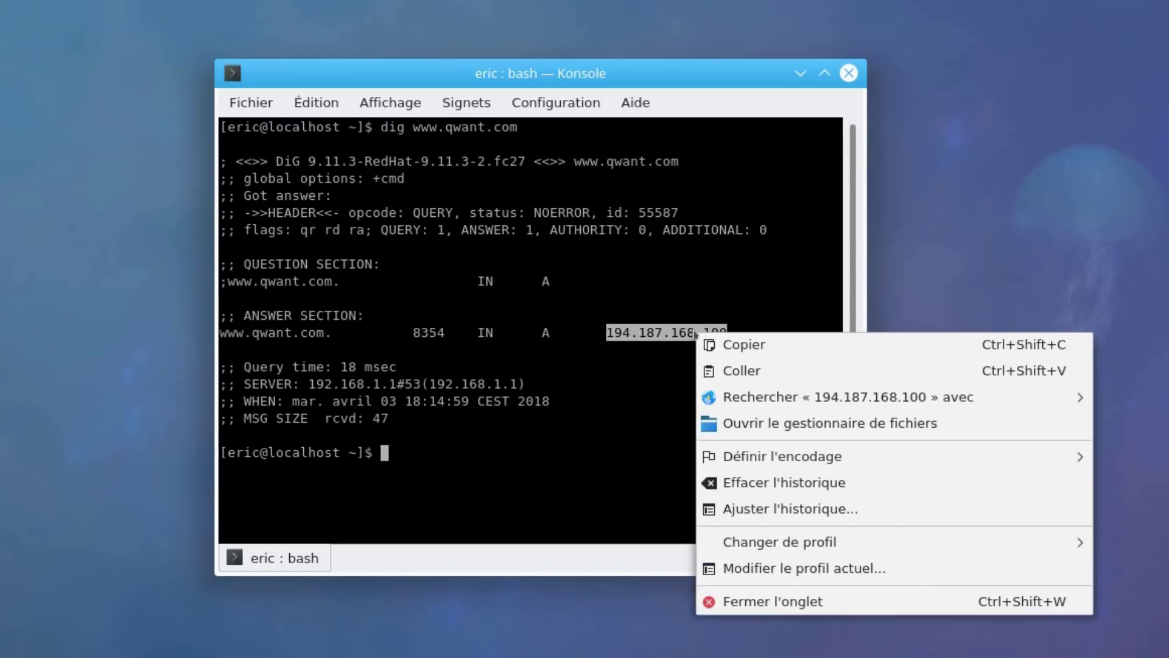
pyautogui.click(721, 335)
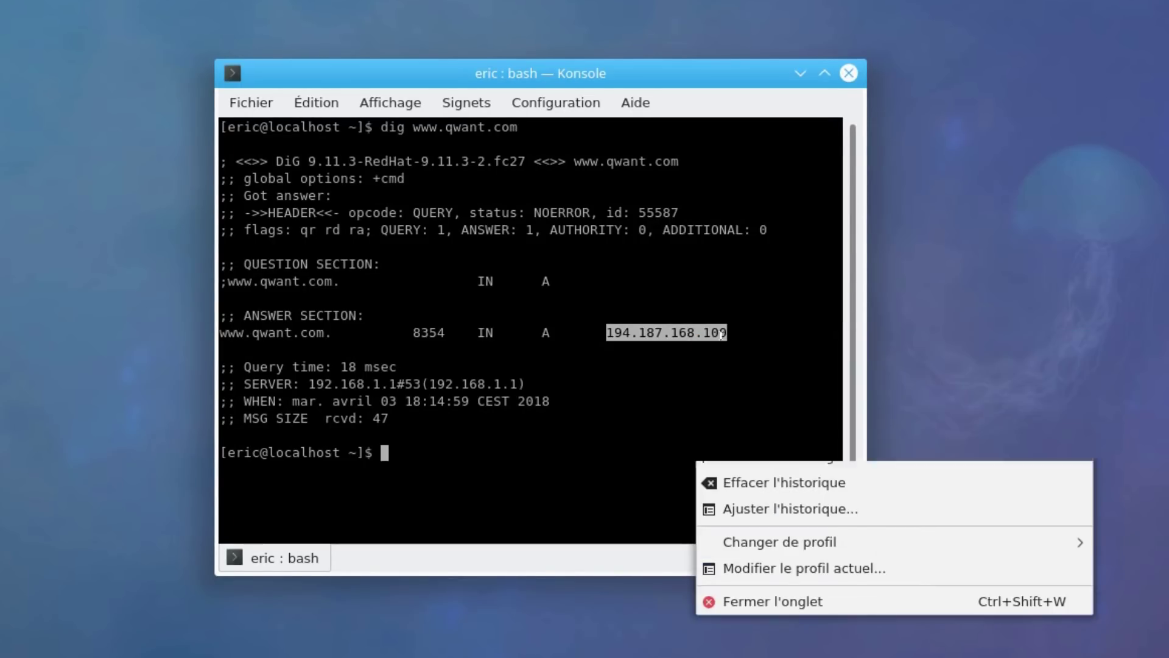
pyautogui.click(654, 382)
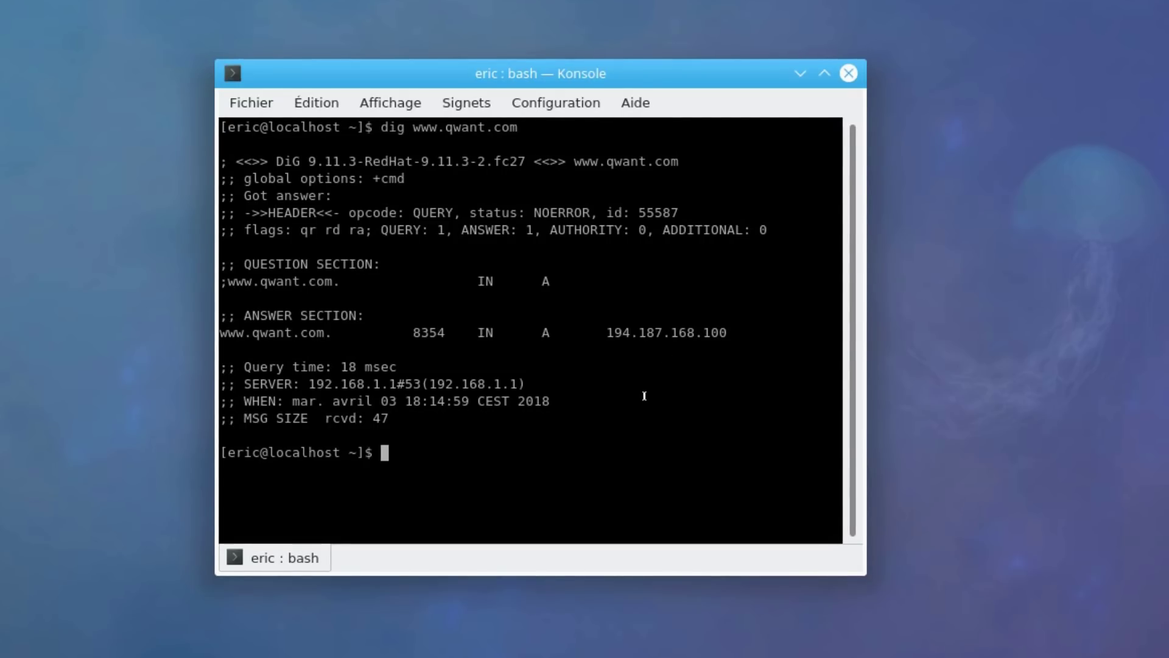
pyautogui.hotkey('alt', 'Tab')
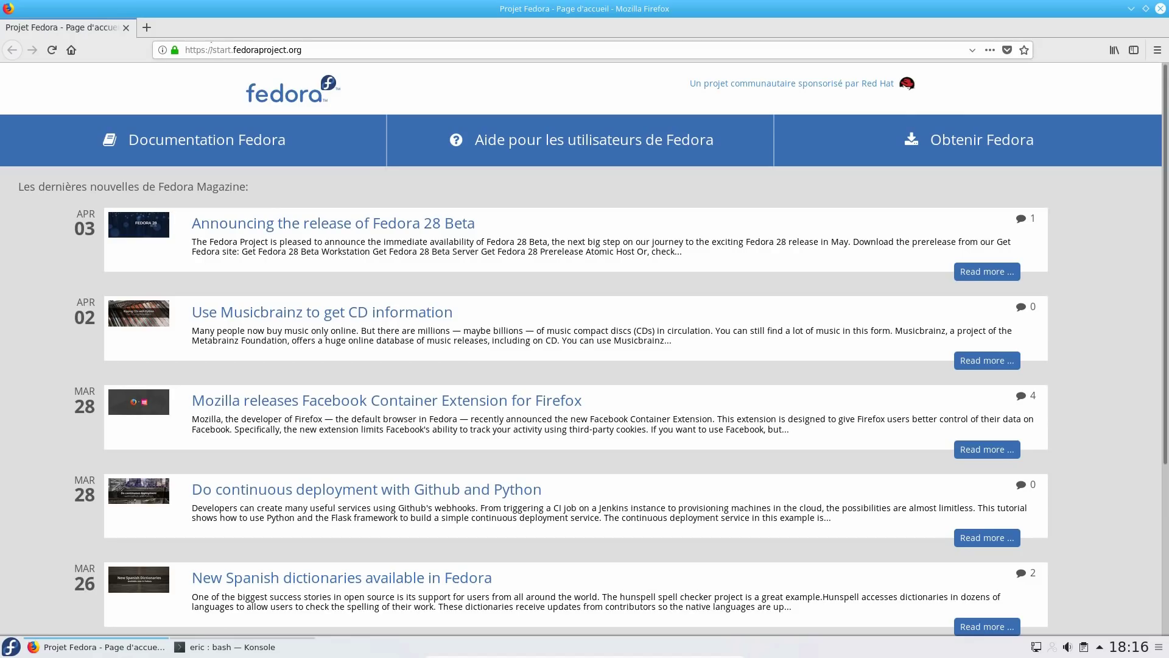
pyautogui.moveTo(212, 49); pyautogui.dragTo(302, 49)
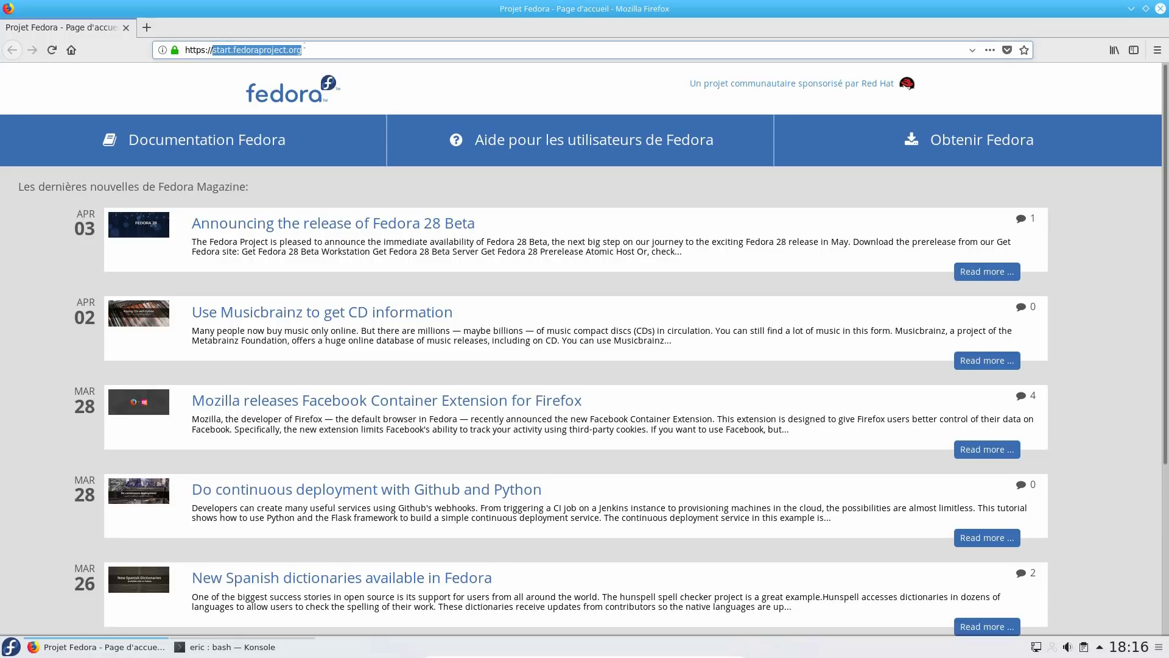
pyautogui.rightClick(296, 51)
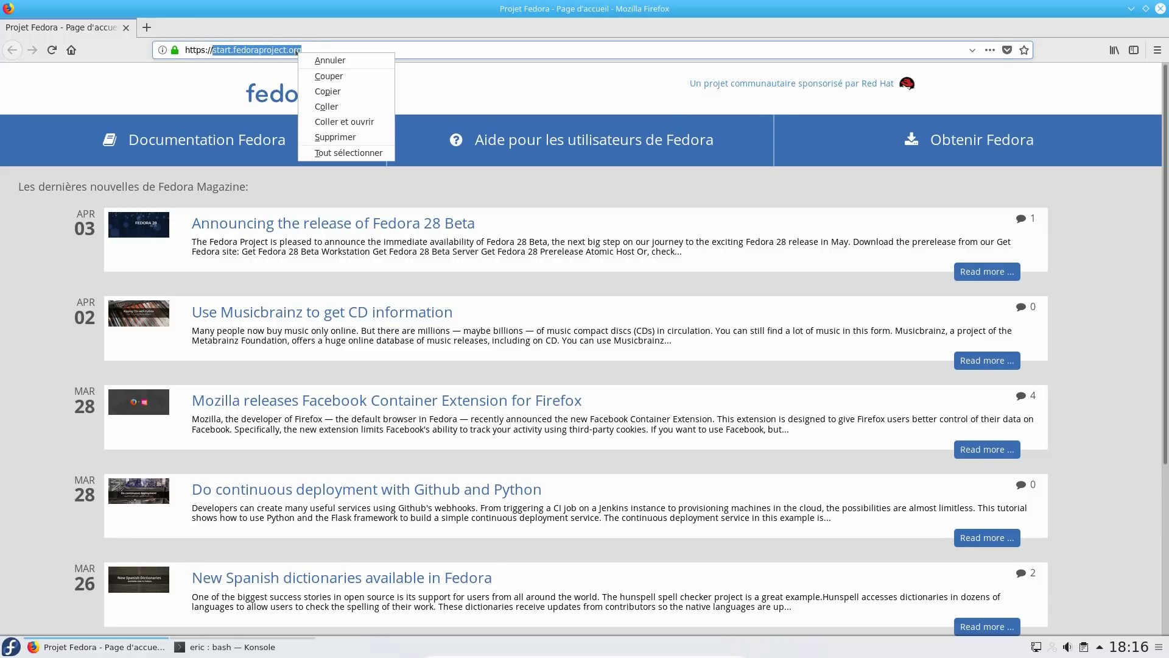
pyautogui.click(326, 107)
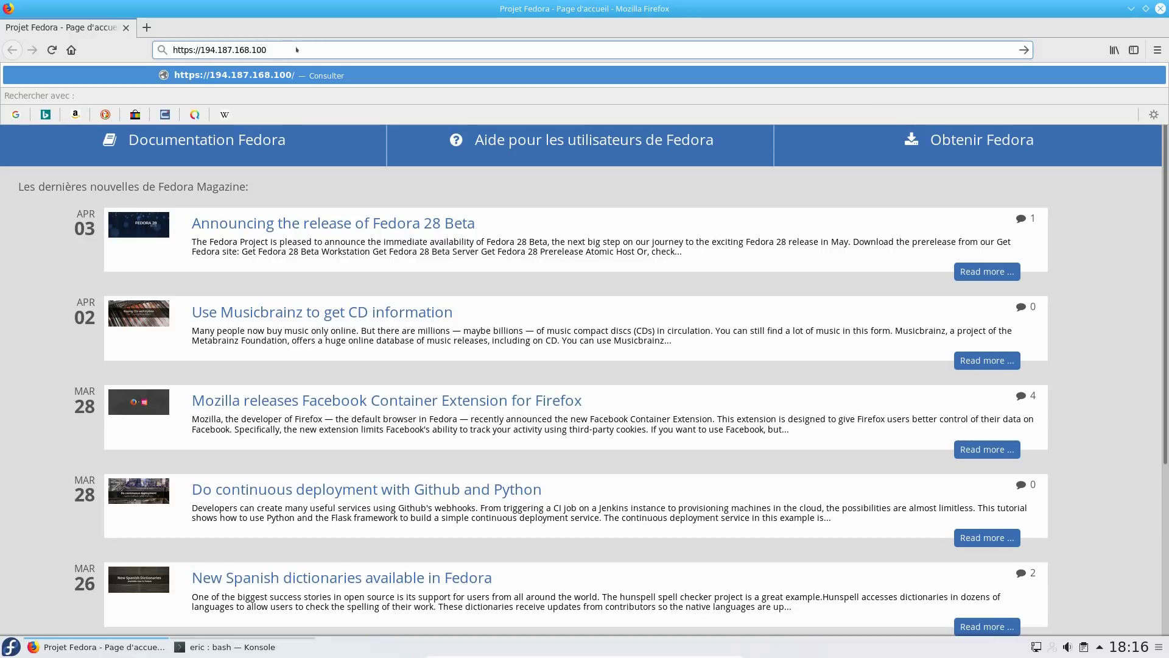
pyautogui.press('Escape')
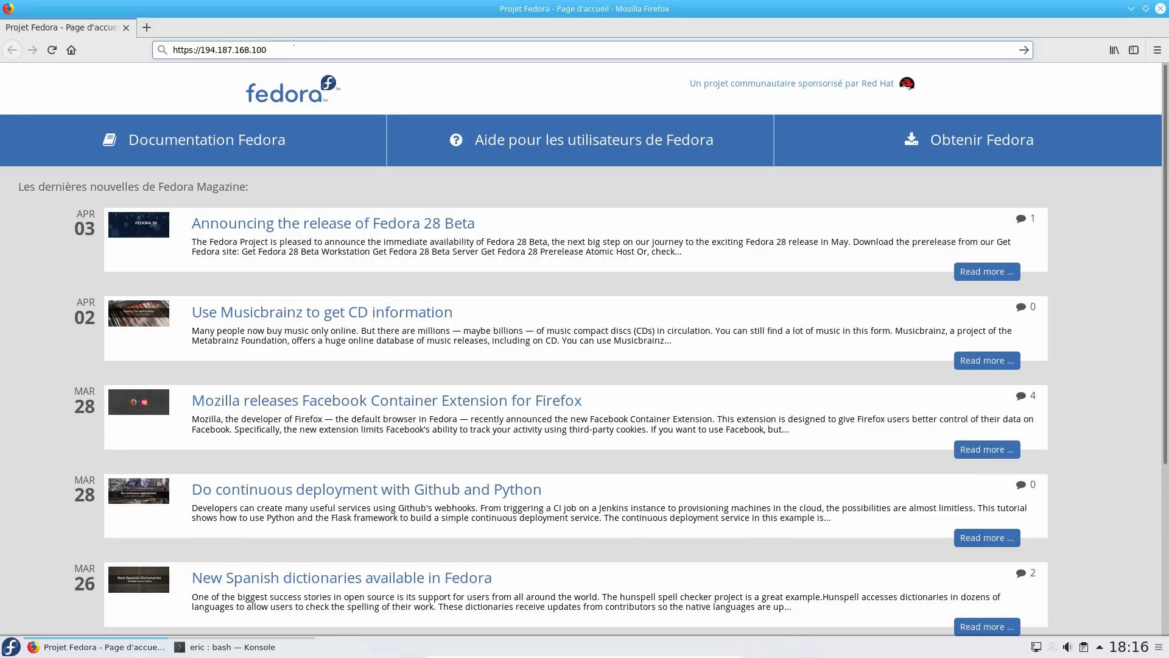
pyautogui.press('Return')
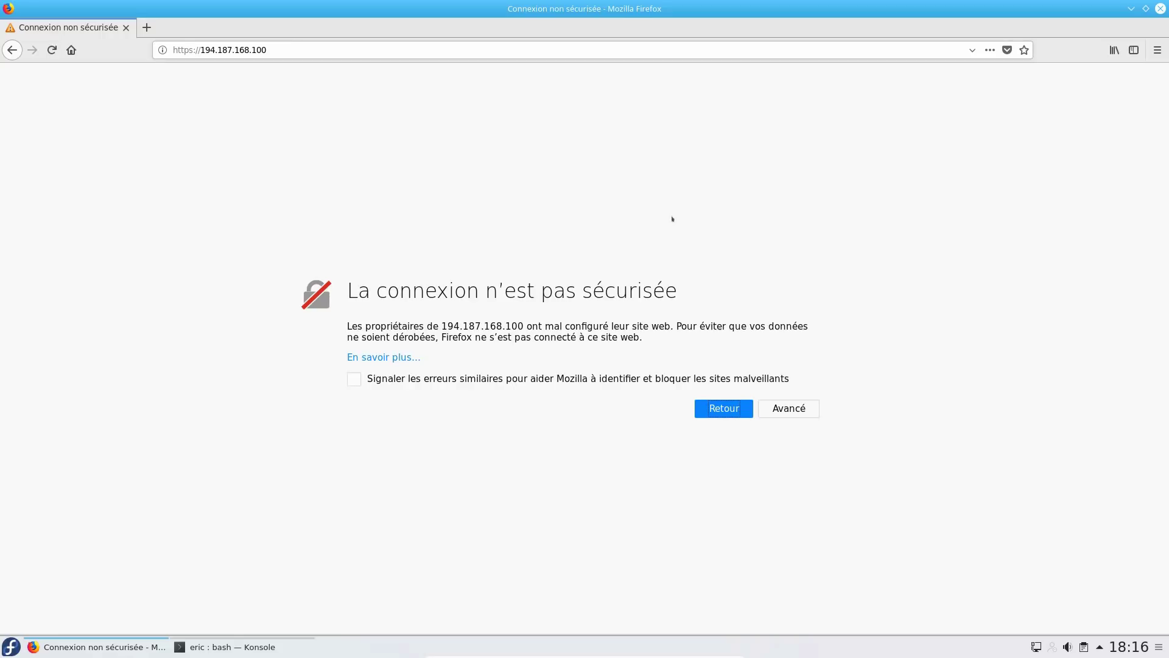
pyautogui.click(794, 408)
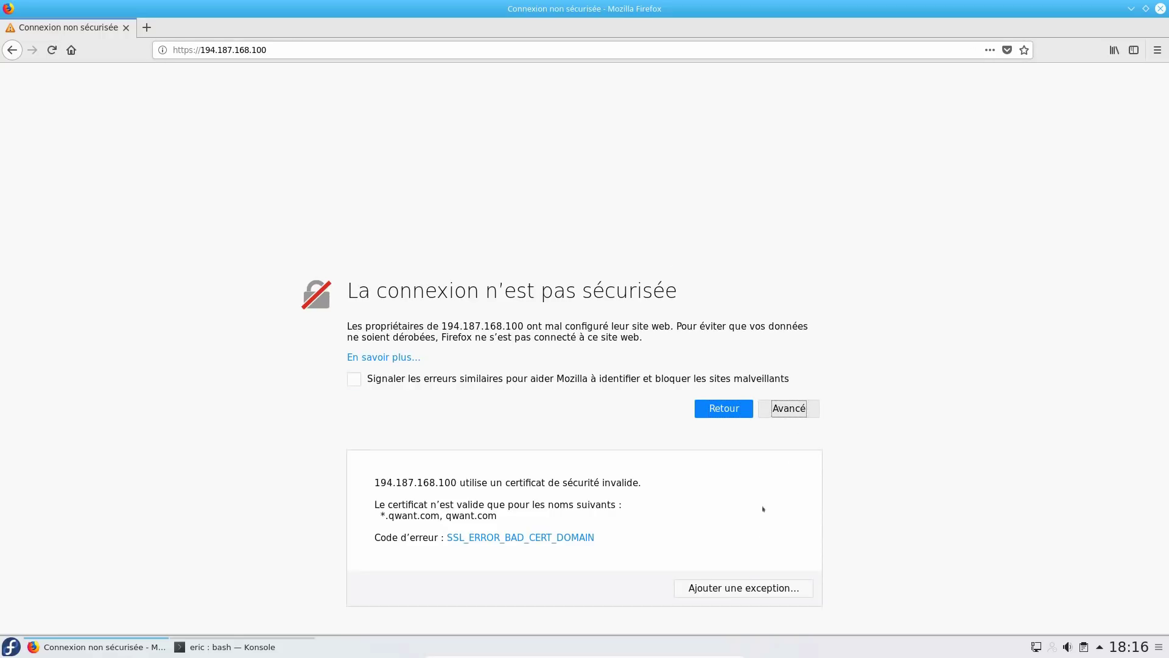
pyautogui.click(744, 588)
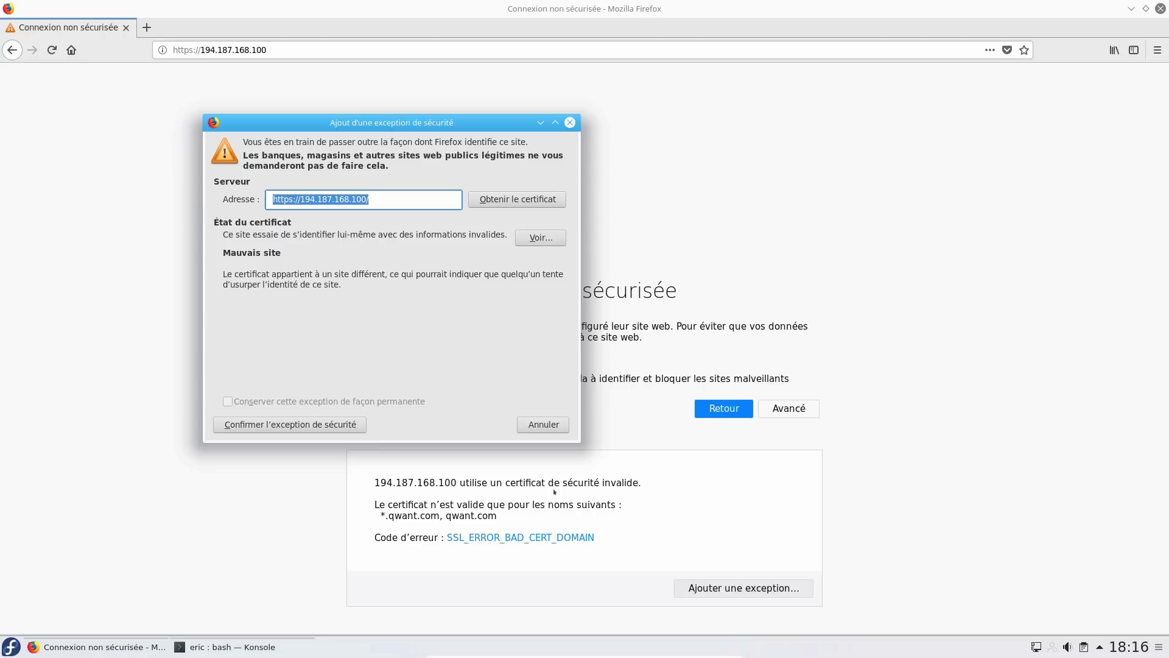
pyautogui.click(351, 432)
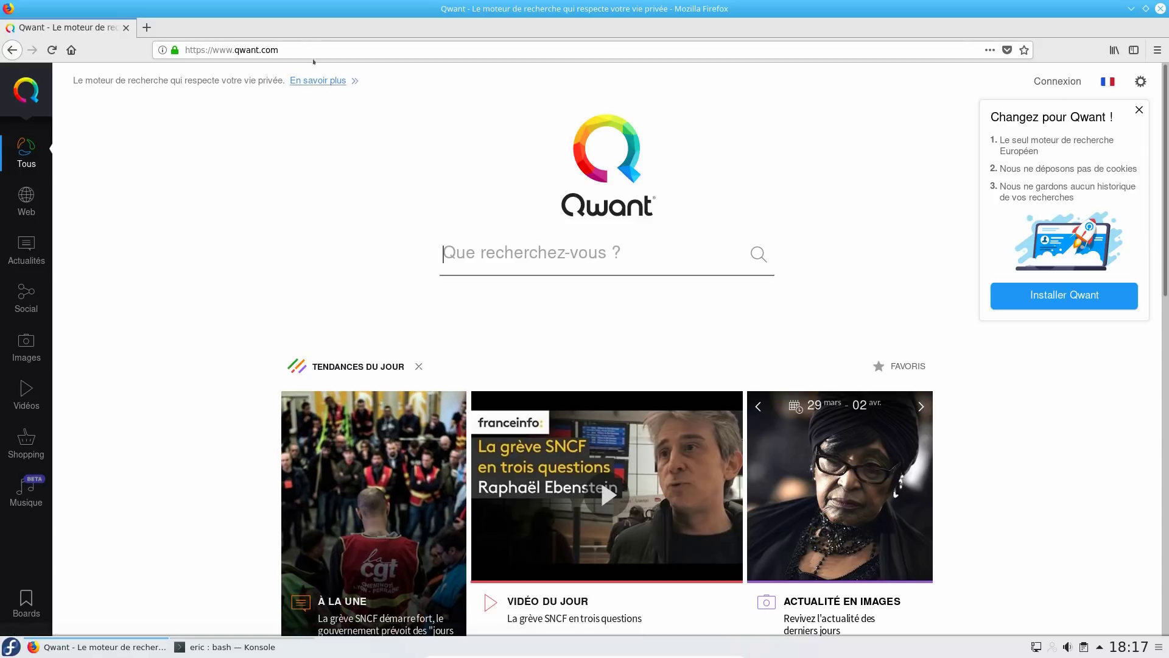
pyautogui.click(317, 42)
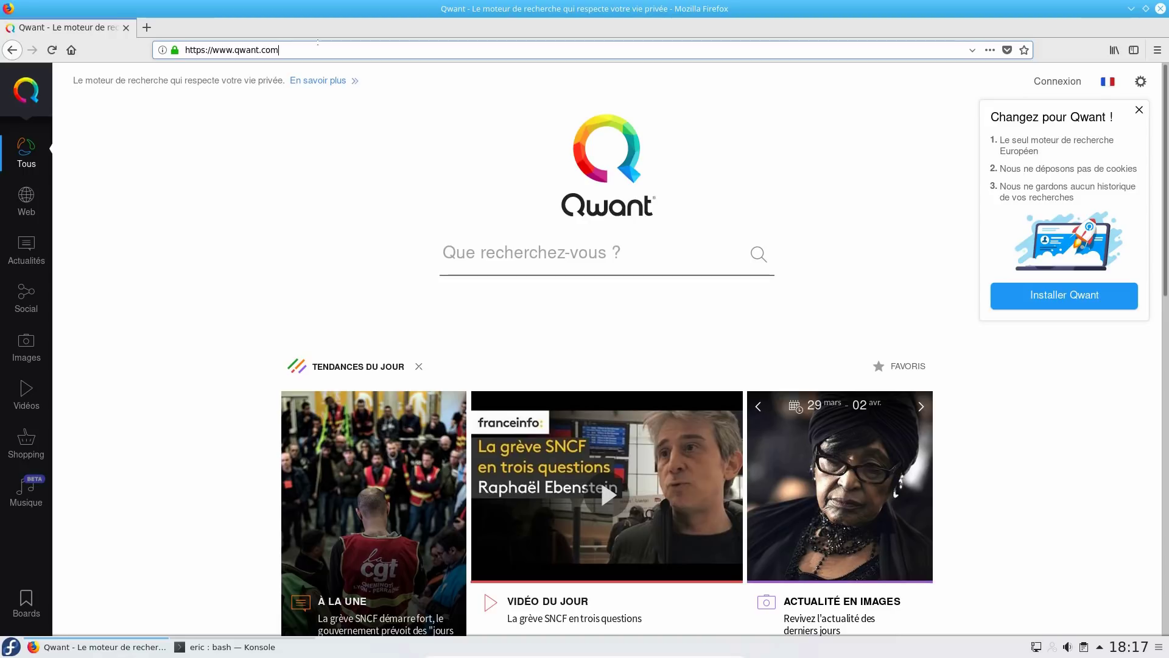
# Minimize Firefox and highlight the DNS server address in the SERVER line of the dig output in Konsole.
pyautogui.click(317, 42)
pyautogui.click(1131, 8)
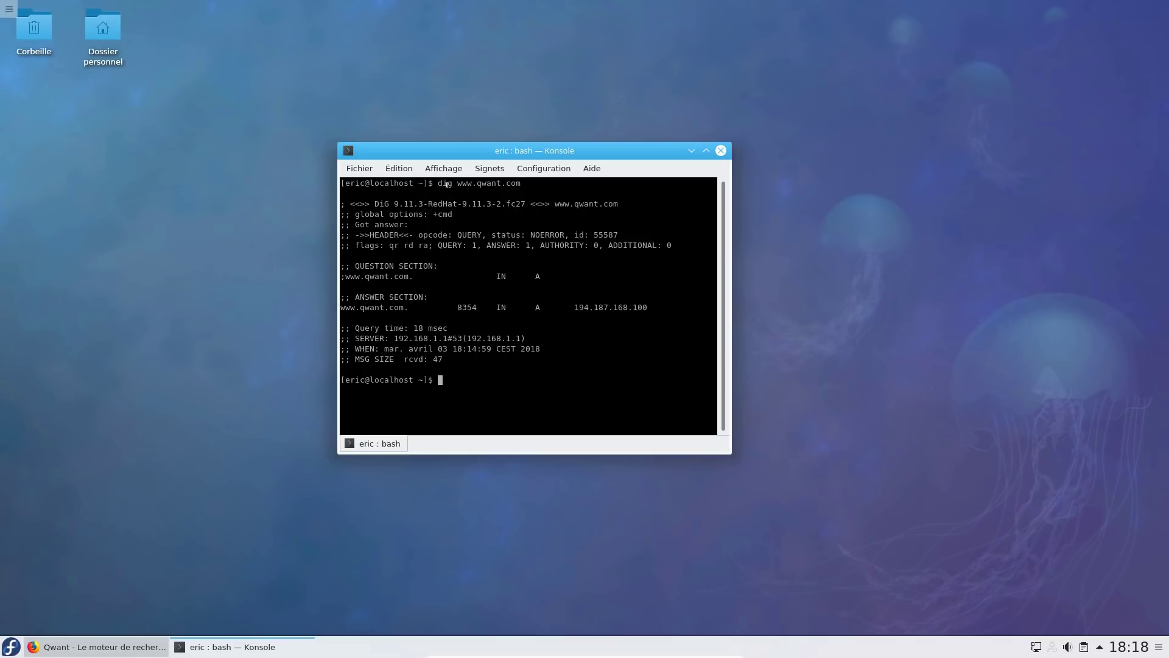
pyautogui.moveTo(393, 338); pyautogui.dragTo(445, 338)
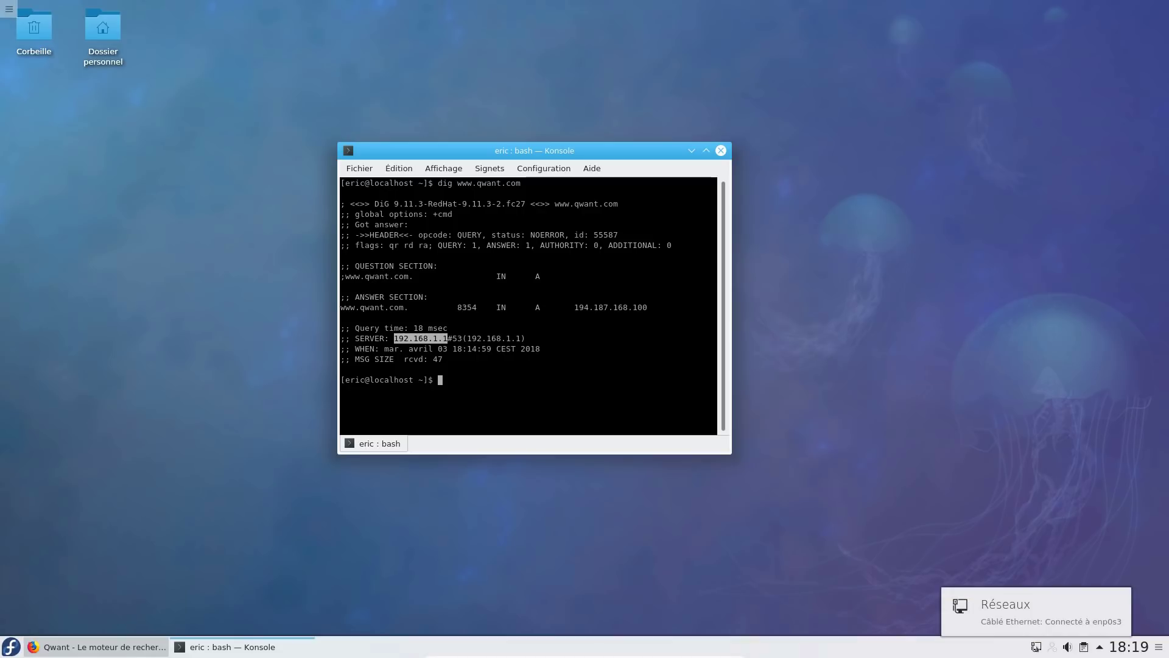
# Open the network connections configuration, widen its window to show all settings for enp0s3, and reposition it on the desktop.
pyautogui.rightClick(1036, 646)
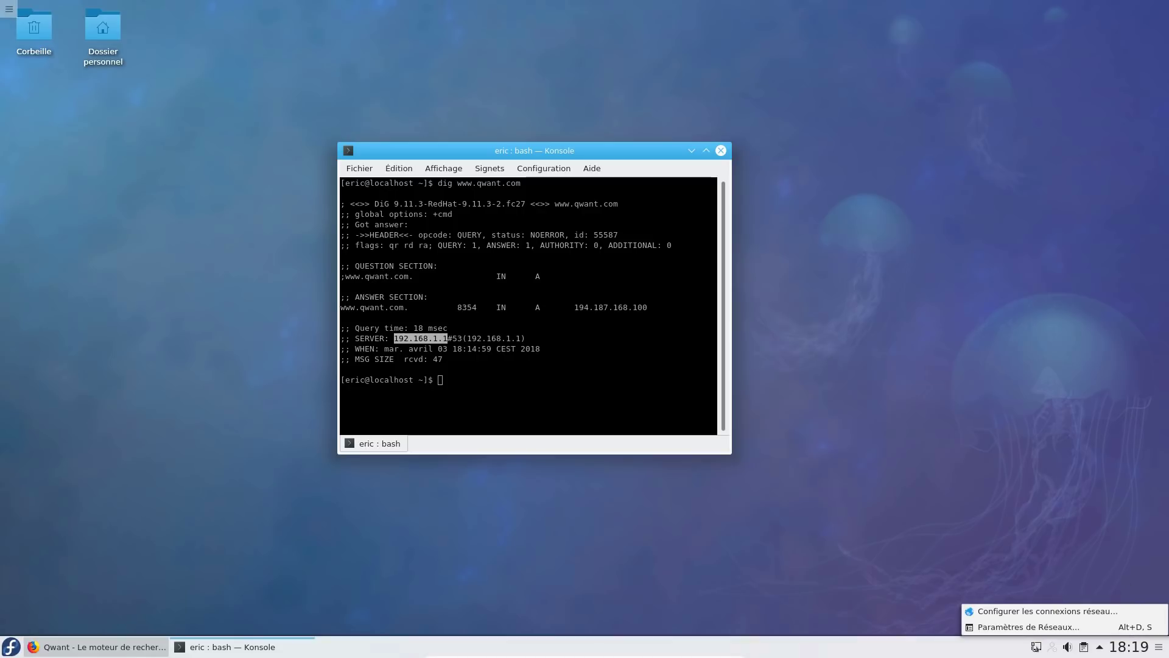
pyautogui.click(1045, 610)
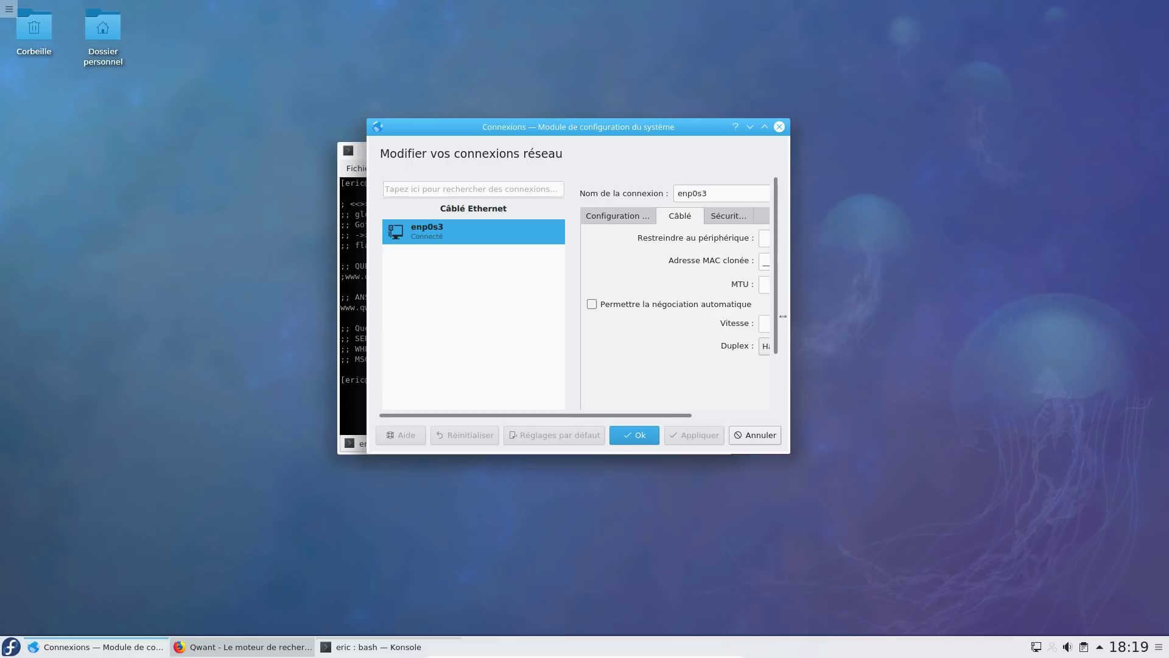
pyautogui.moveTo(784, 317); pyautogui.dragTo(1068, 244)
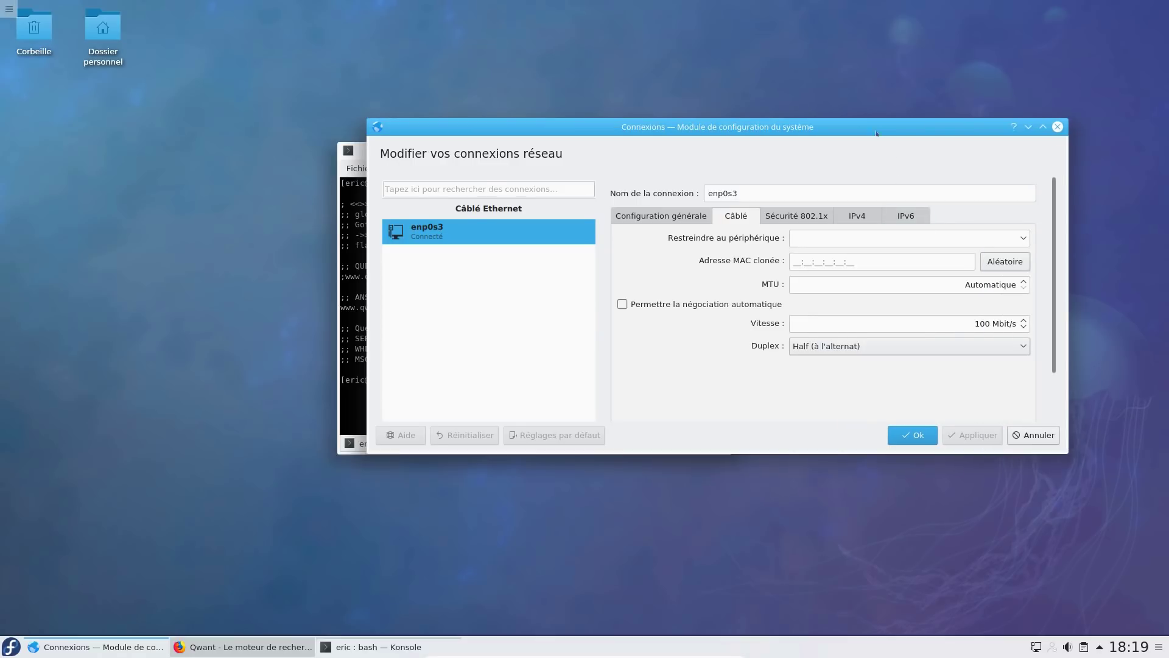
pyautogui.moveTo(876, 133); pyautogui.dragTo(769, 139)
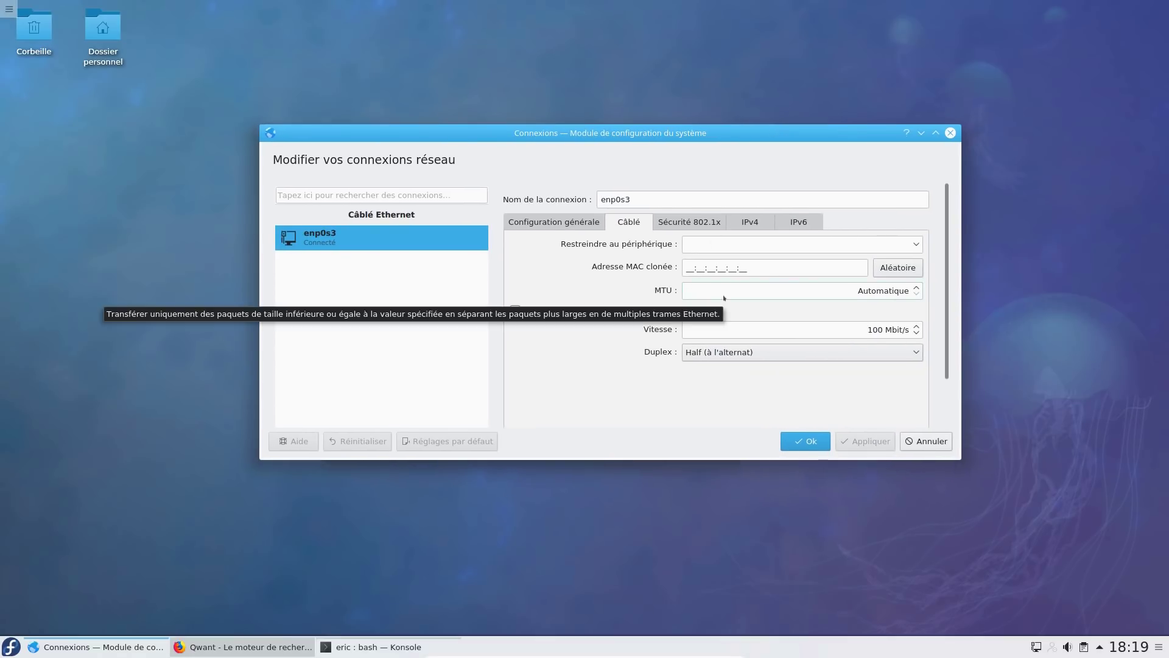
# Check the IPv6 settings of enp0s3, then set its IPv4 method to Manuel and its DNS server to 127.0.0.1.
pyautogui.click(799, 222)
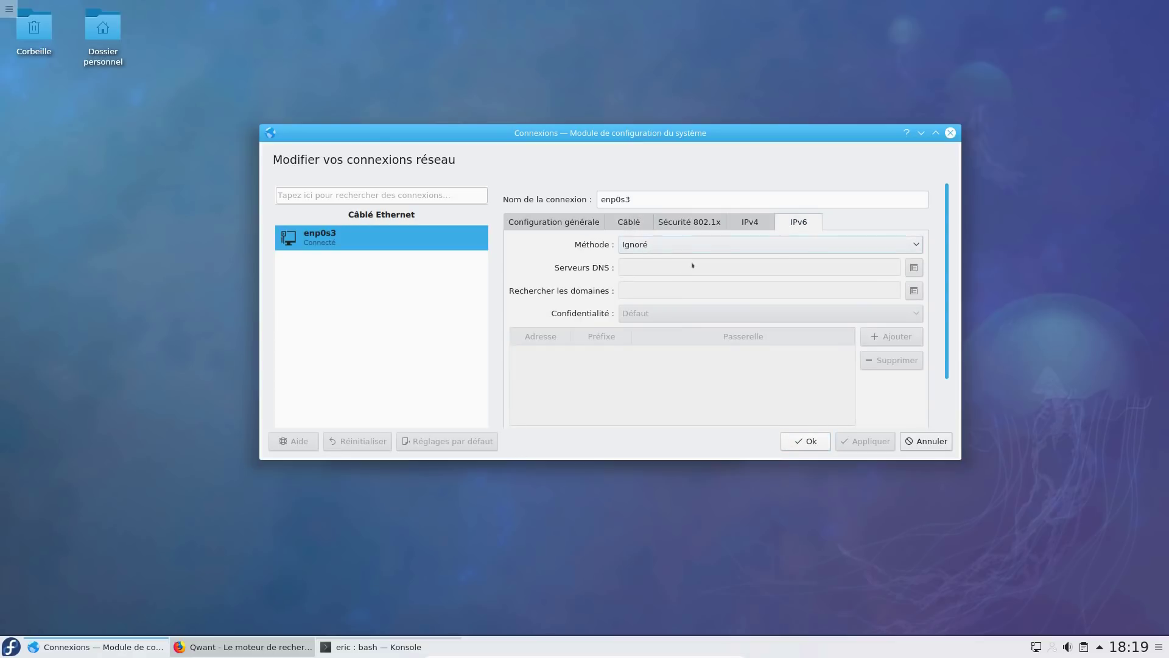
pyautogui.click(755, 223)
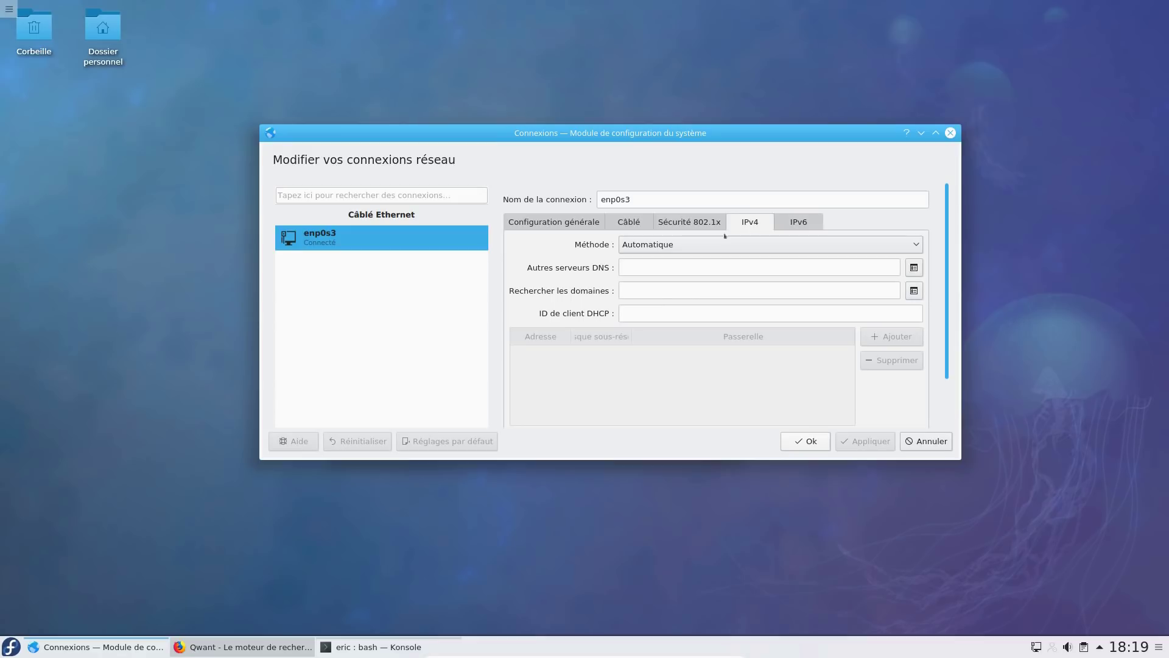
pyautogui.click(676, 247)
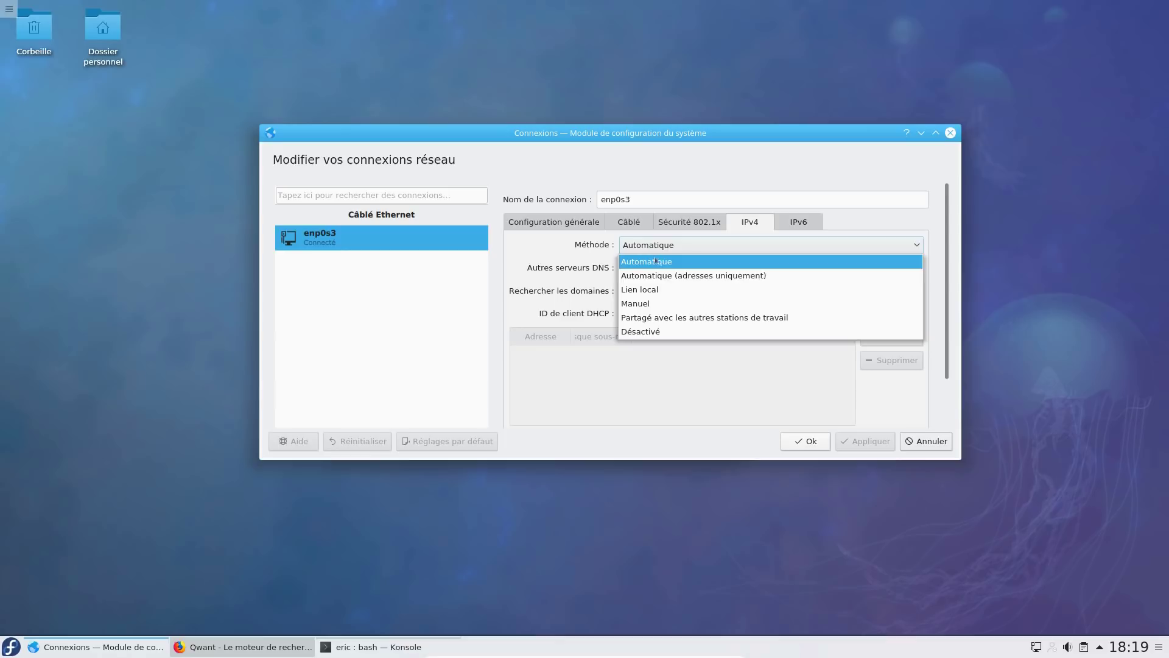
pyautogui.click(644, 304)
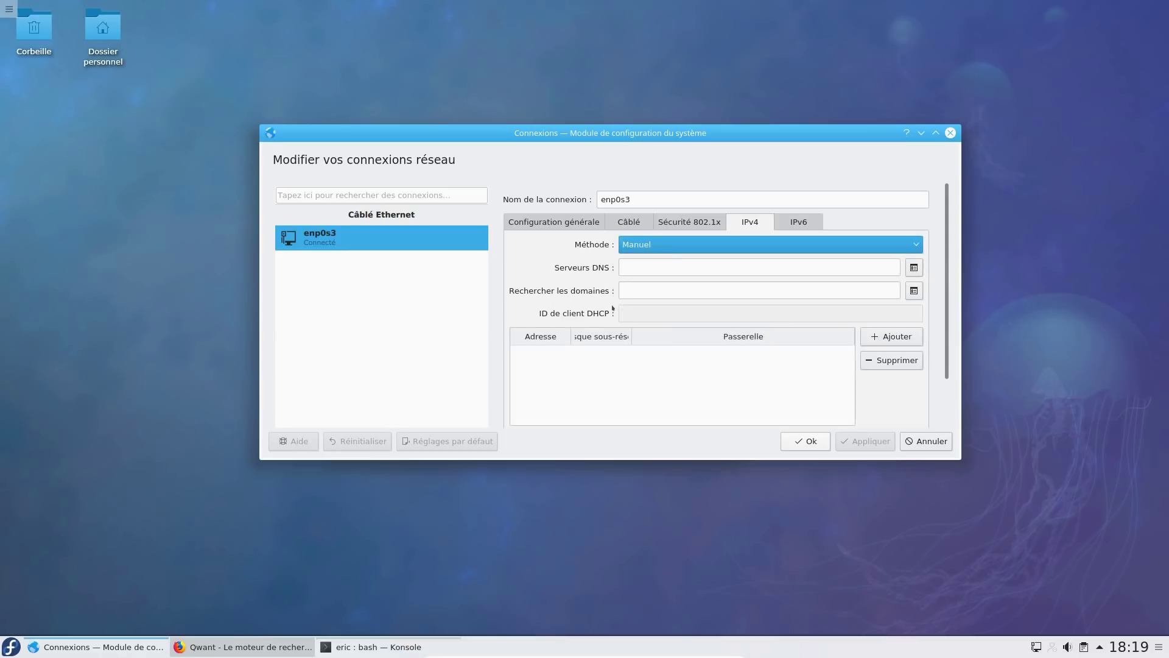
pyautogui.click(649, 266)
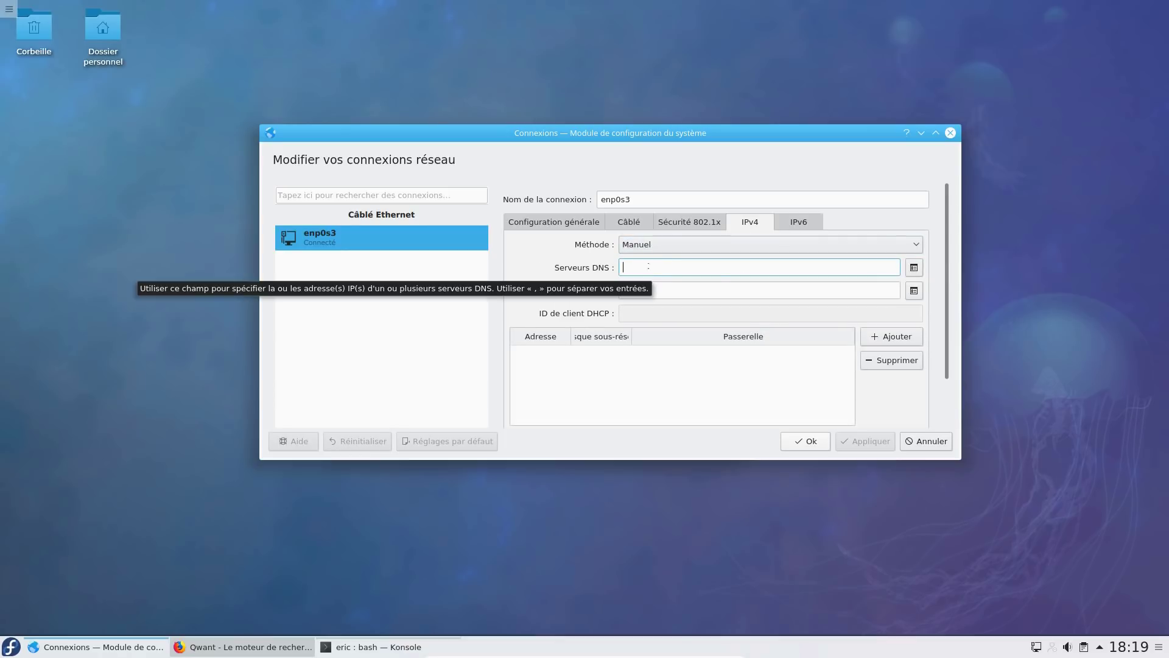
pyautogui.write('127.0.0.1')
# Add the IPv4 address 192.168.1.102 with subnet mask 255.255.255.0, and widen the mask column to show it fully.
pyautogui.click(895, 335)
pyautogui.write('1')
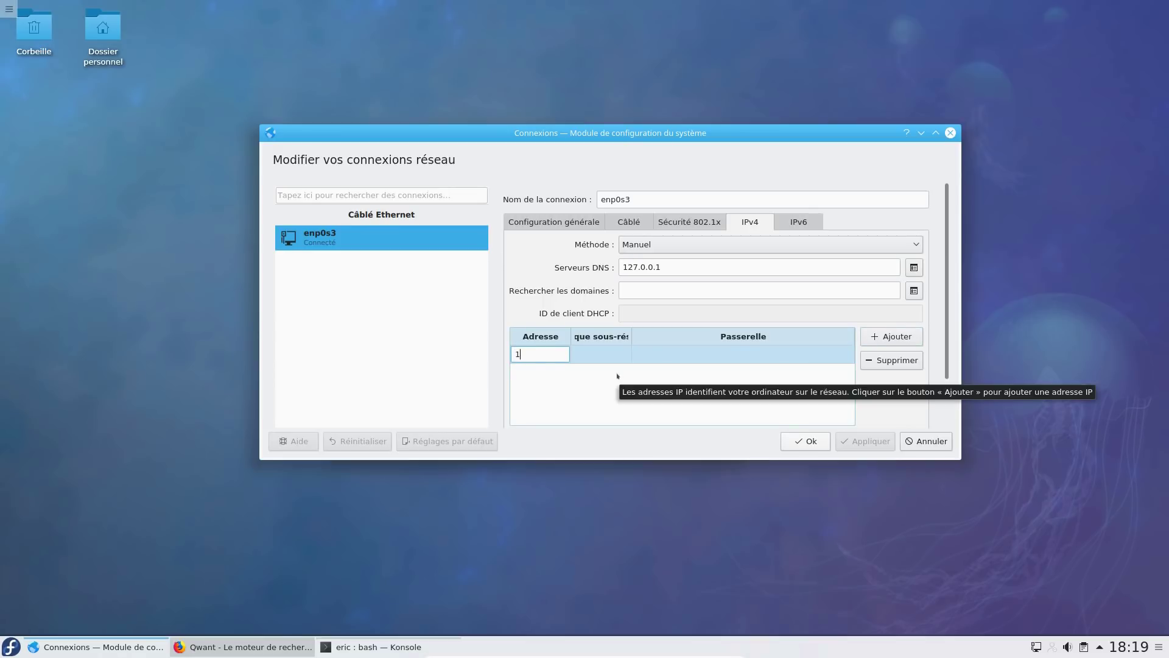
pyautogui.write('92.168.1.102')
pyautogui.press('Tab')
pyautogui.press('Return')
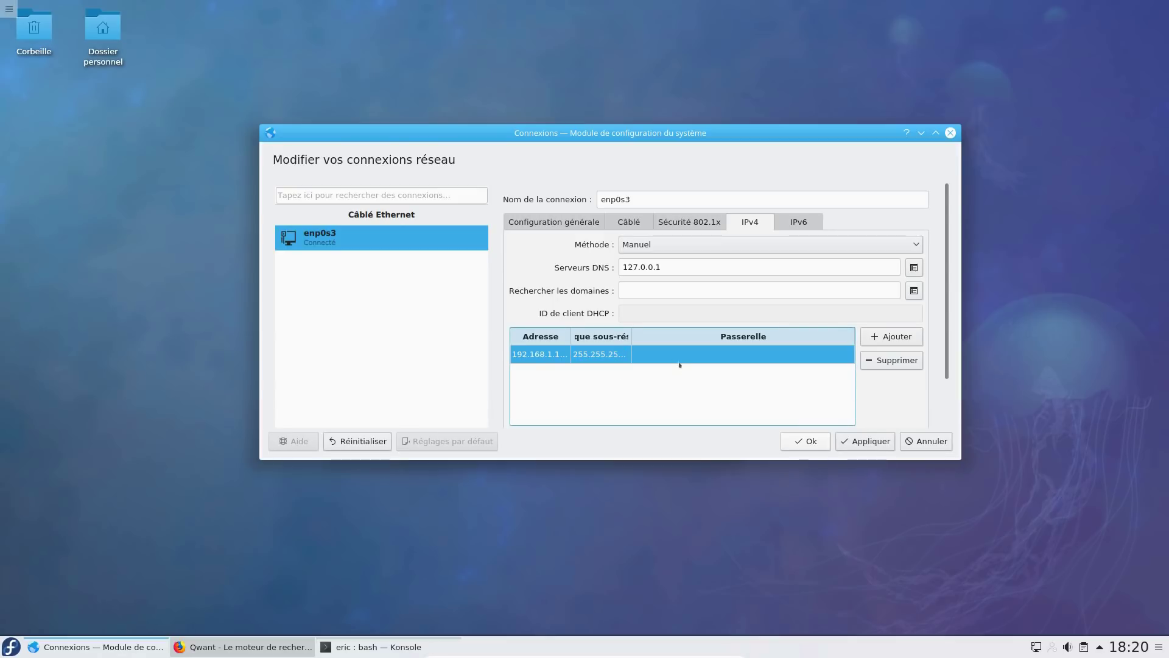
pyautogui.moveTo(628, 323); pyautogui.dragTo(652, 324)
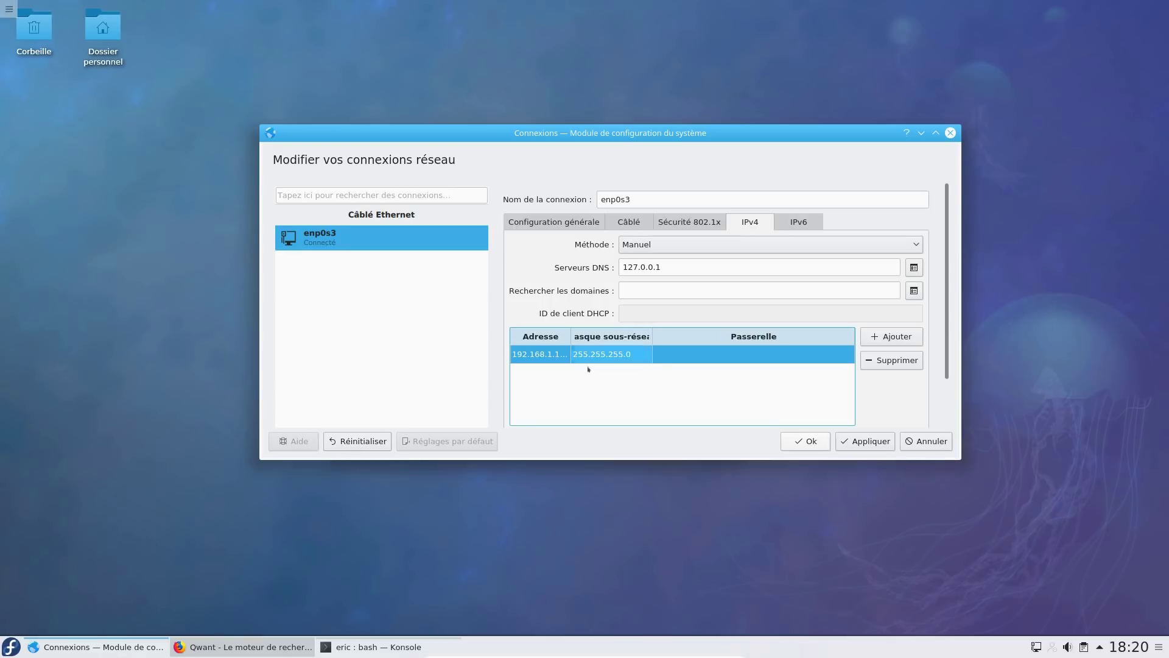
# Set the gateway of the new IPv4 address to 192.168.1.1 and save the enp0s3 connection.
pyautogui.doubleClick(691, 353)
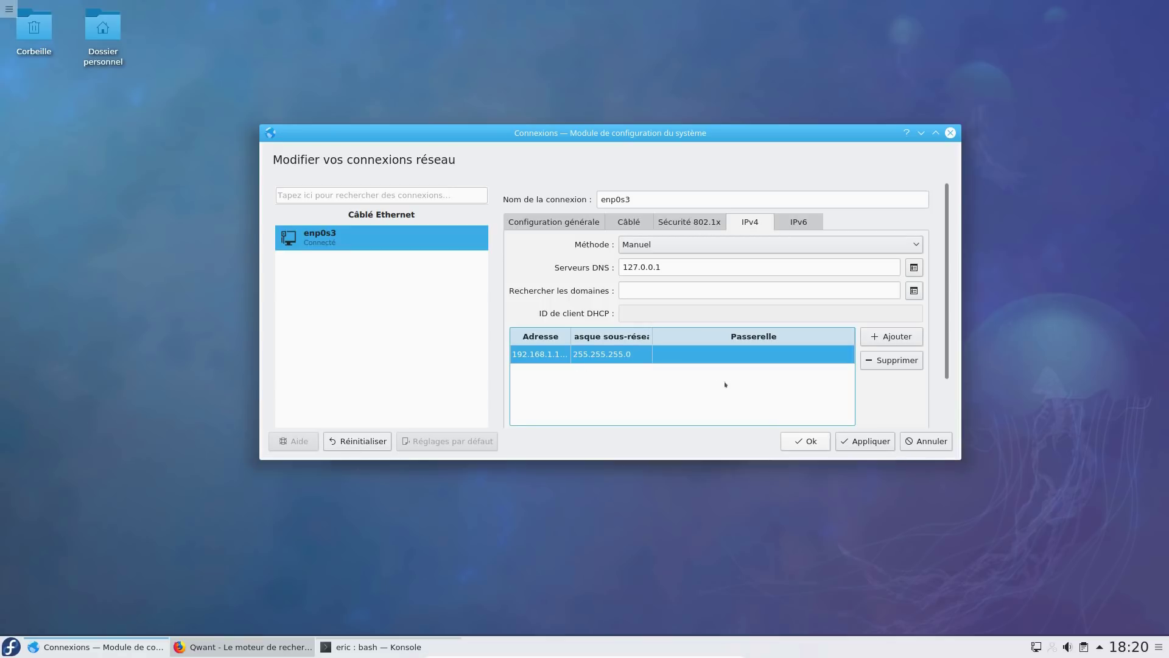
pyautogui.write('192.168.1.1')
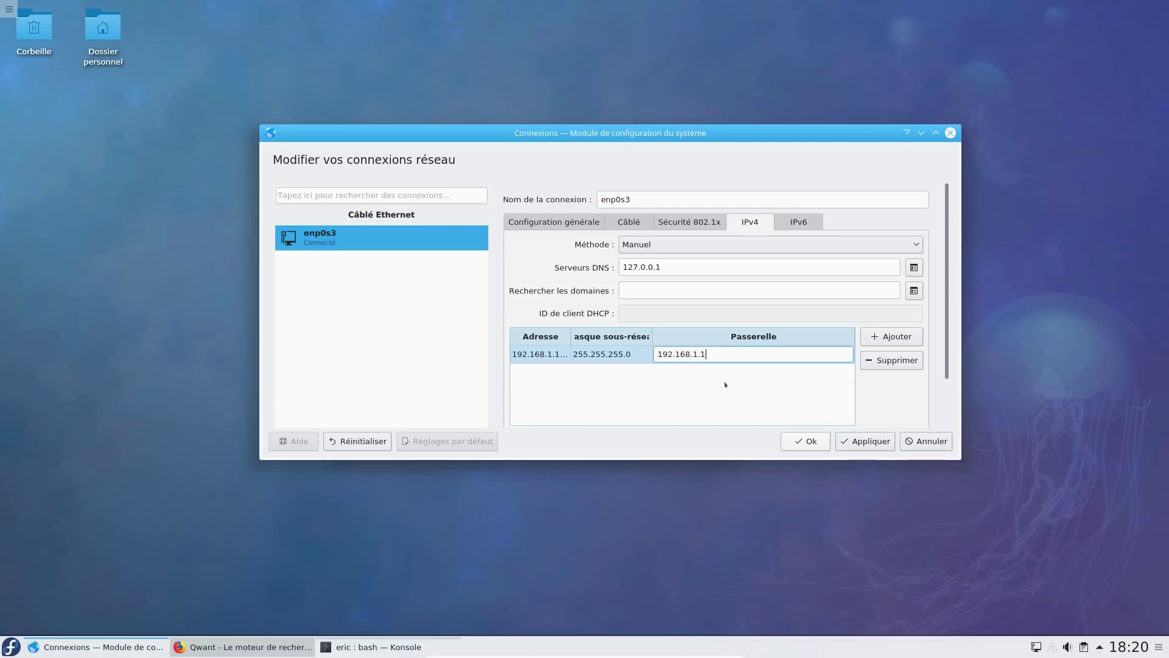
pyautogui.press('Return')
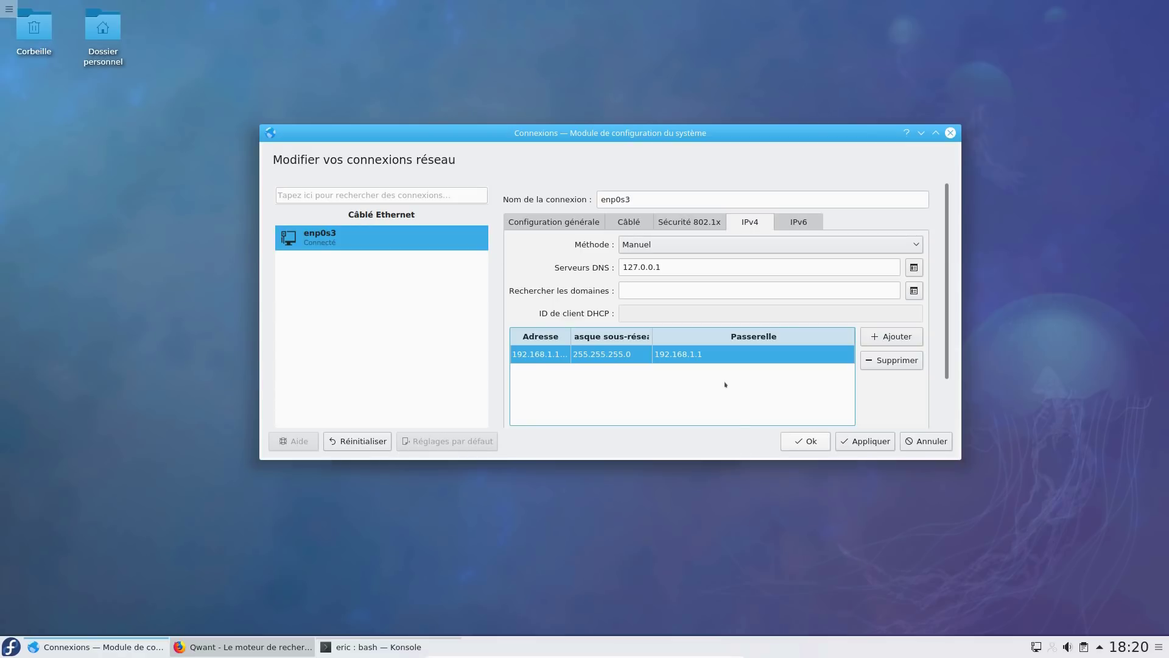
pyautogui.click(805, 441)
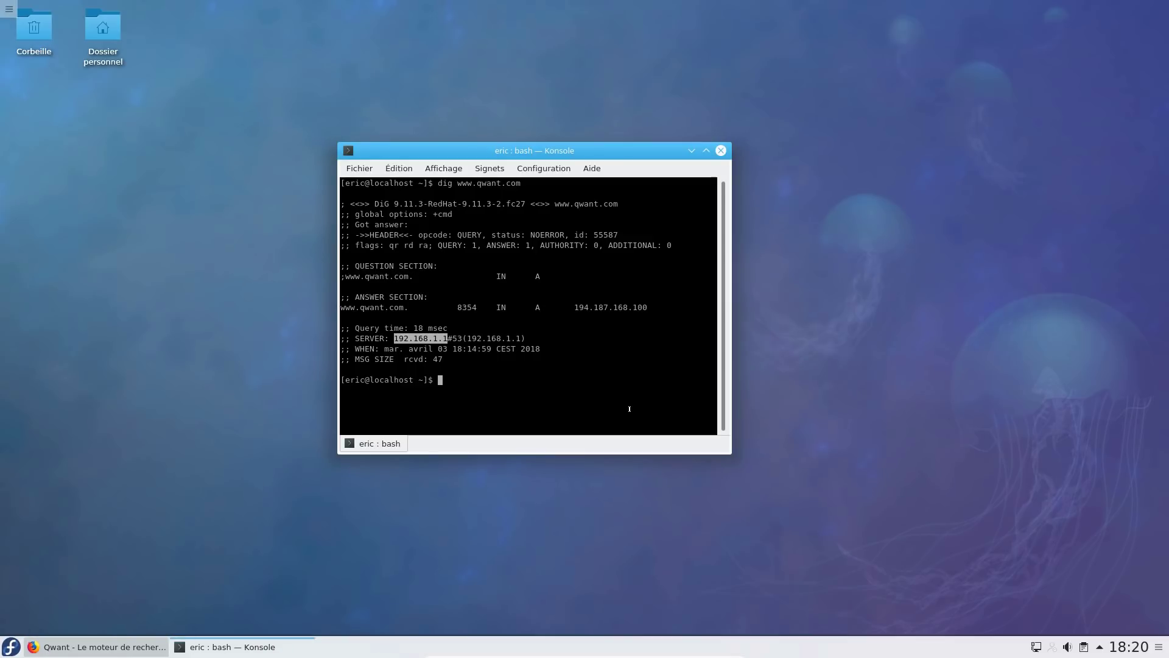
# Restart the Fedora system by running the reboot command in Konsole.
pyautogui.click(630, 409)
pyautogui.write('reboot')
pyautogui.press('Return')
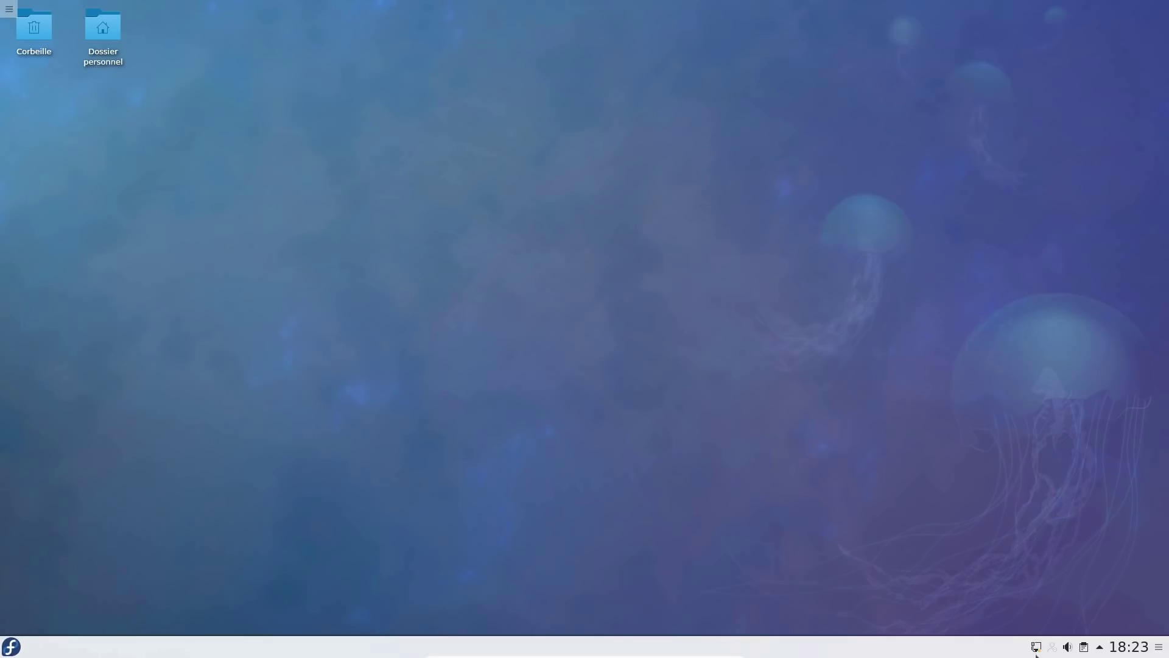
pyautogui.moveTo(1041, 649)
pyautogui.click(11, 646)
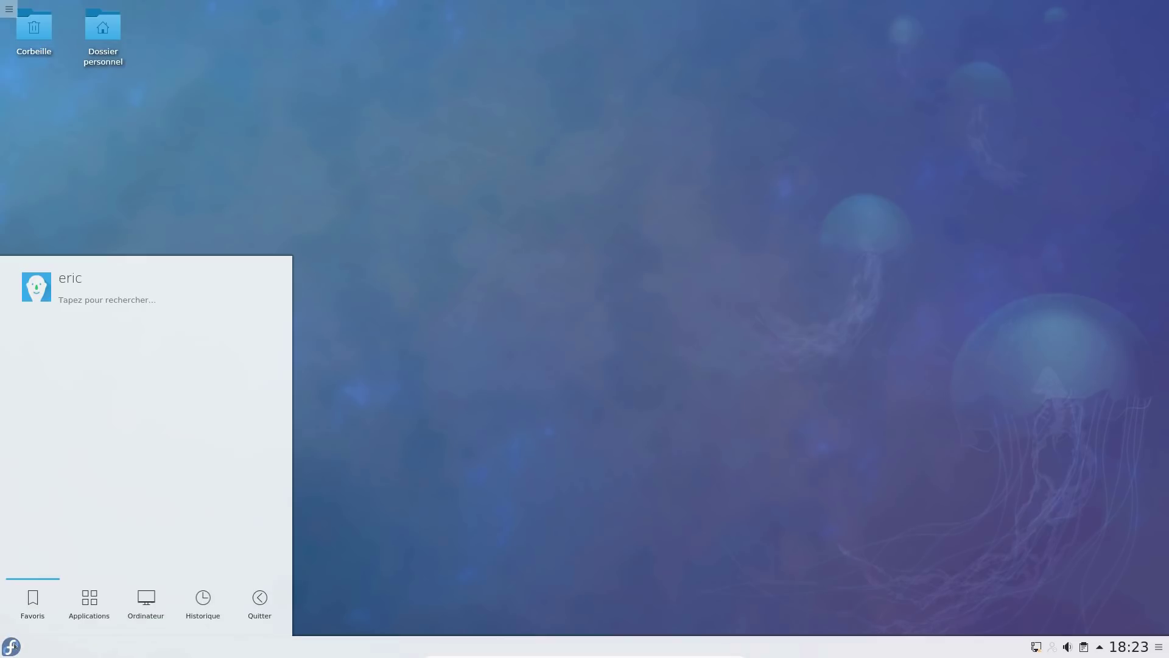
pyautogui.click(33, 600)
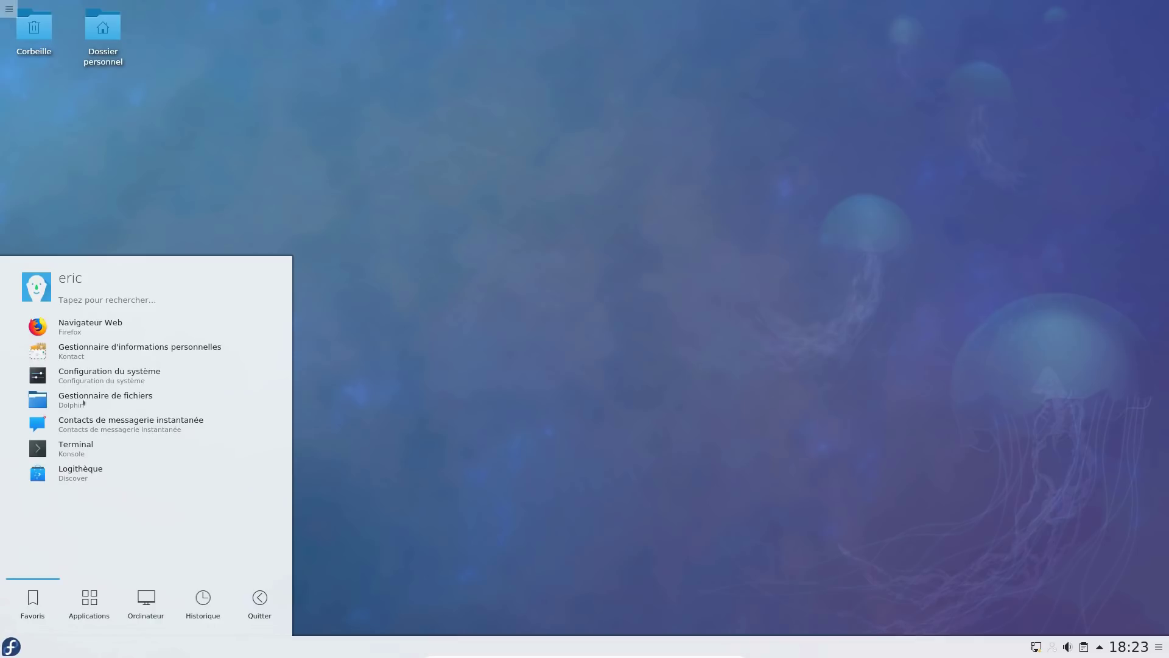
pyautogui.click(103, 327)
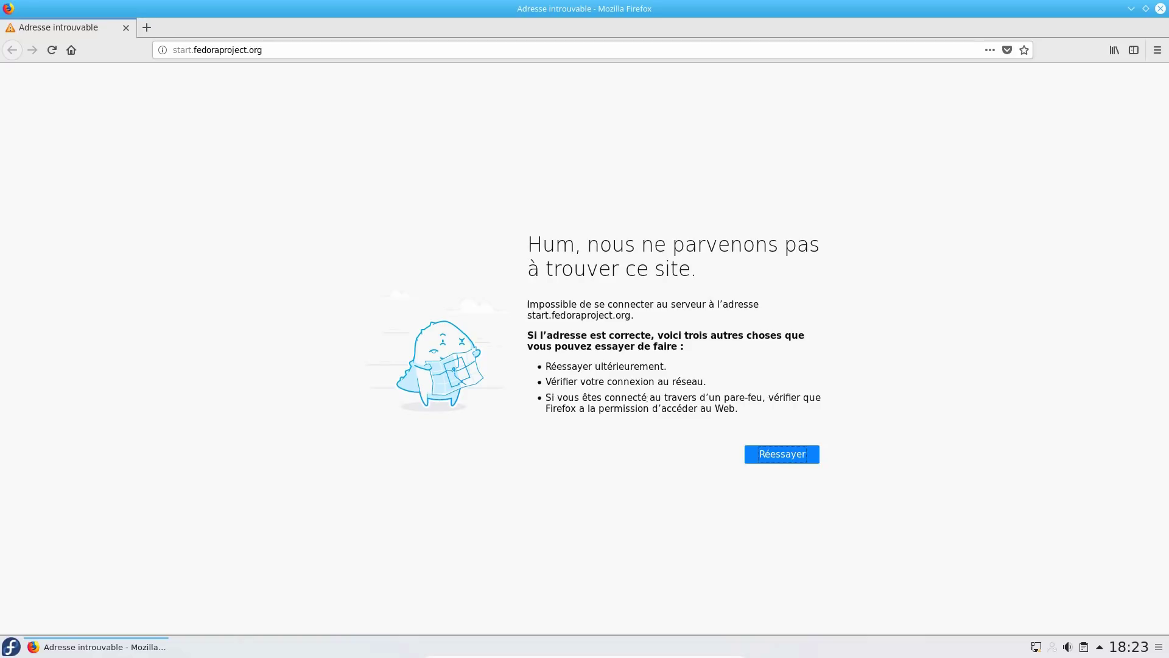
pyautogui.click(321, 49)
pyautogui.hotkey('ctrl', 'a')
pyautogui.write('www.qwant.com')
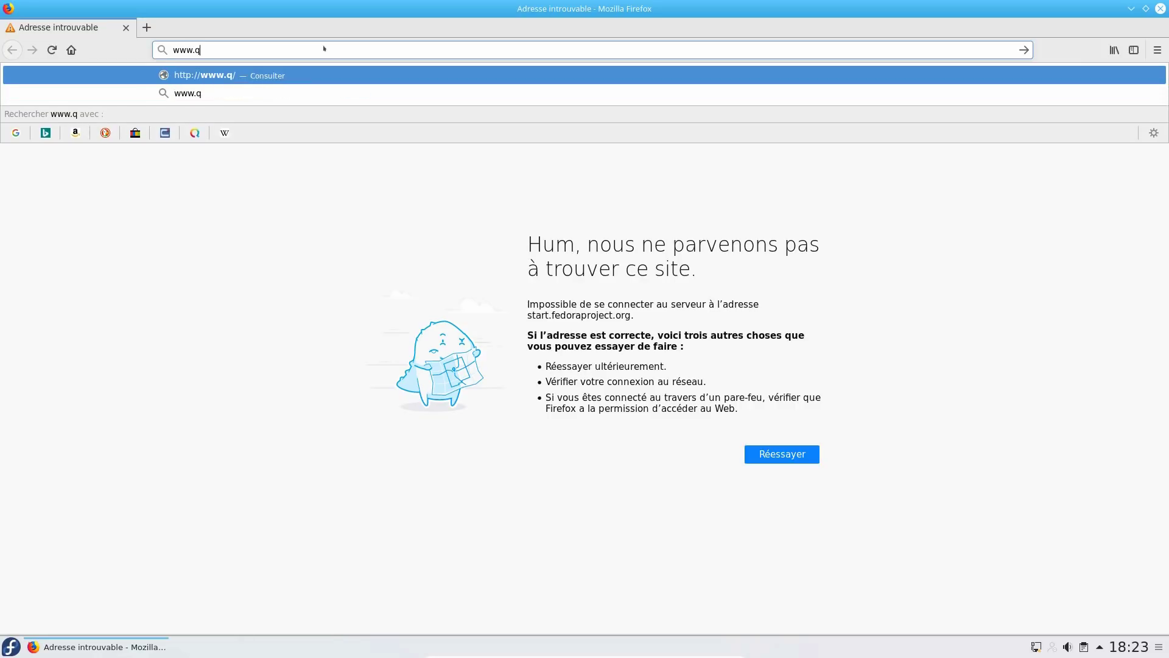
pyautogui.press('Return')
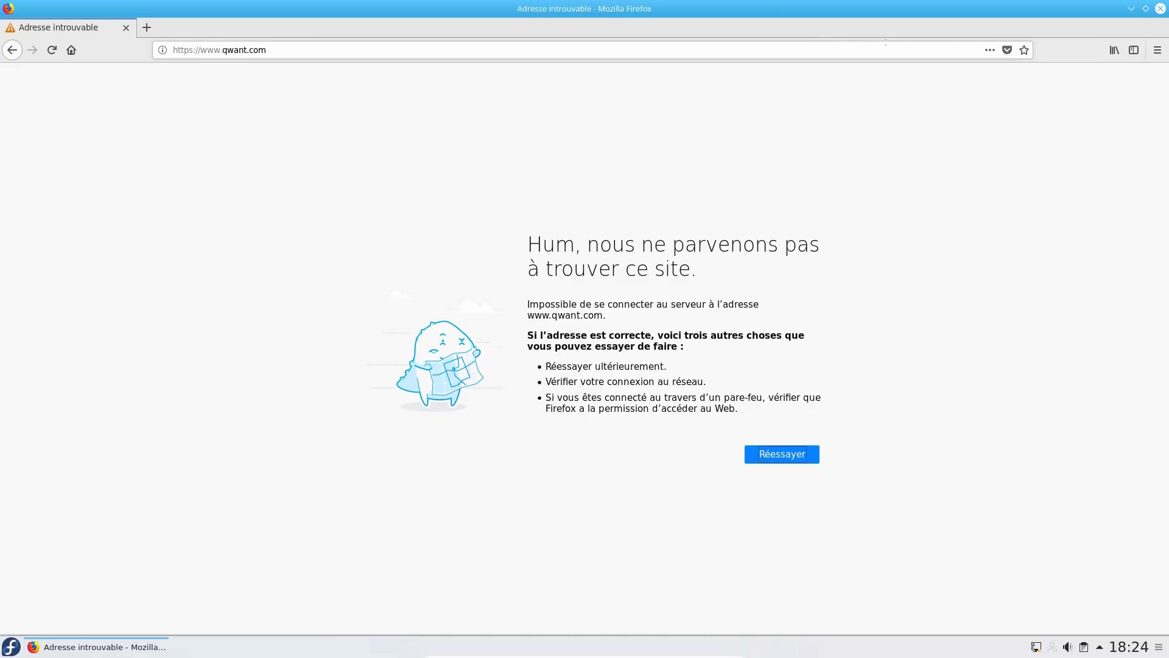
# Minimize Firefox, open a Konsole terminal, and switch to the root account with su, entering the root password.
pyautogui.click(1130, 8)
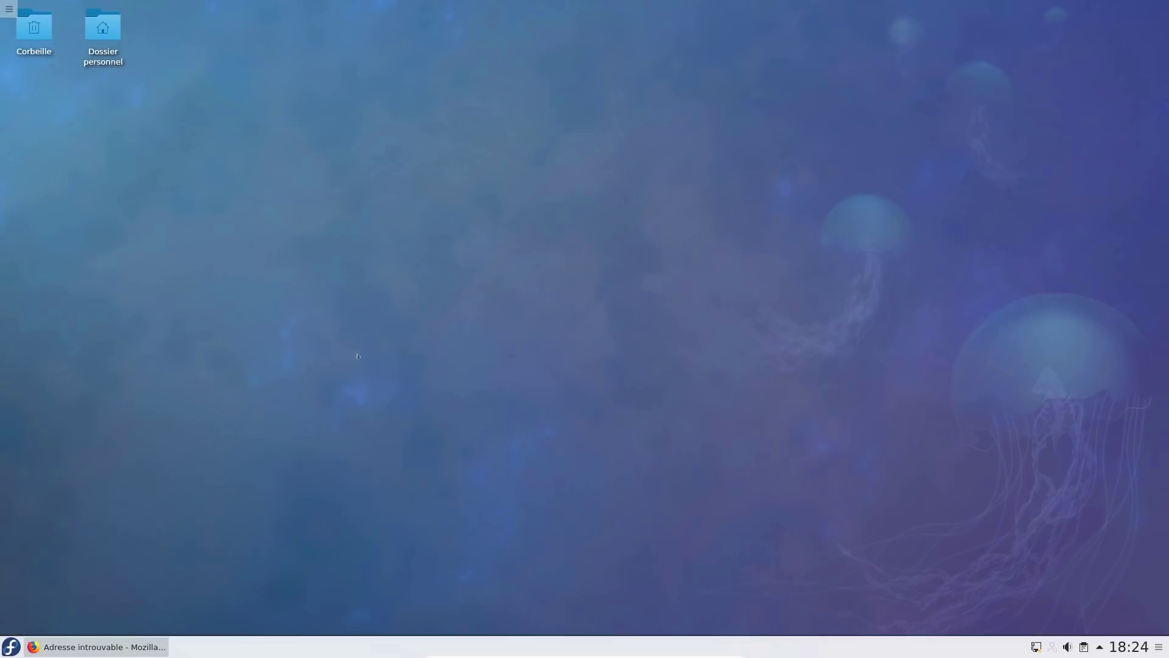
pyautogui.click(12, 644)
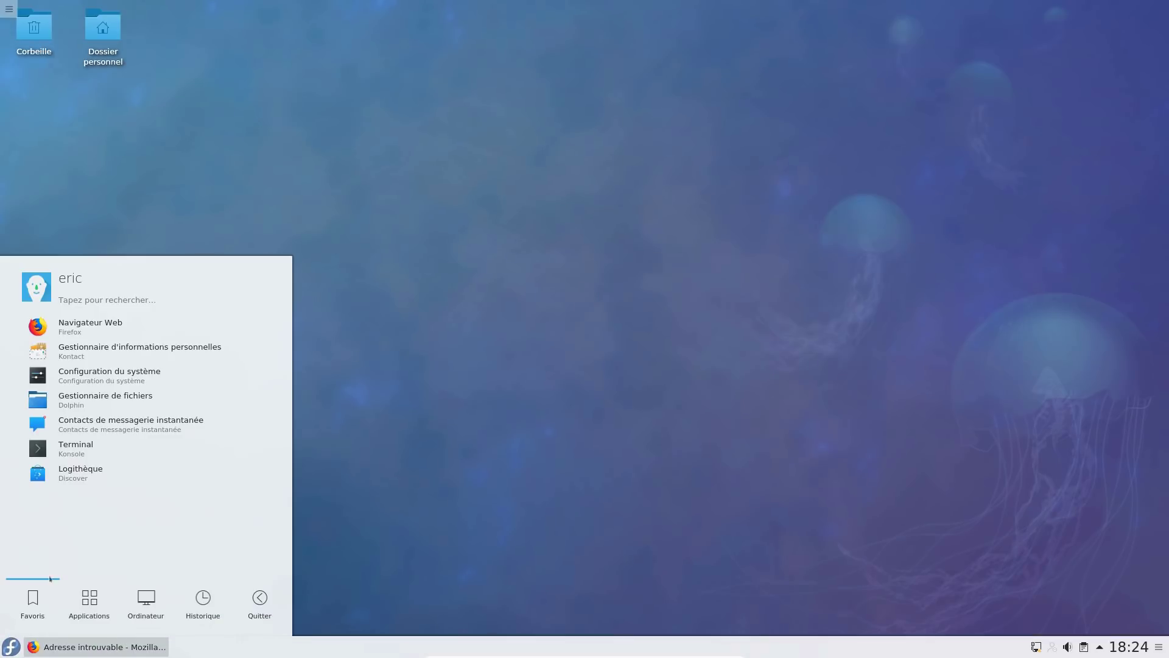
pyautogui.click(81, 449)
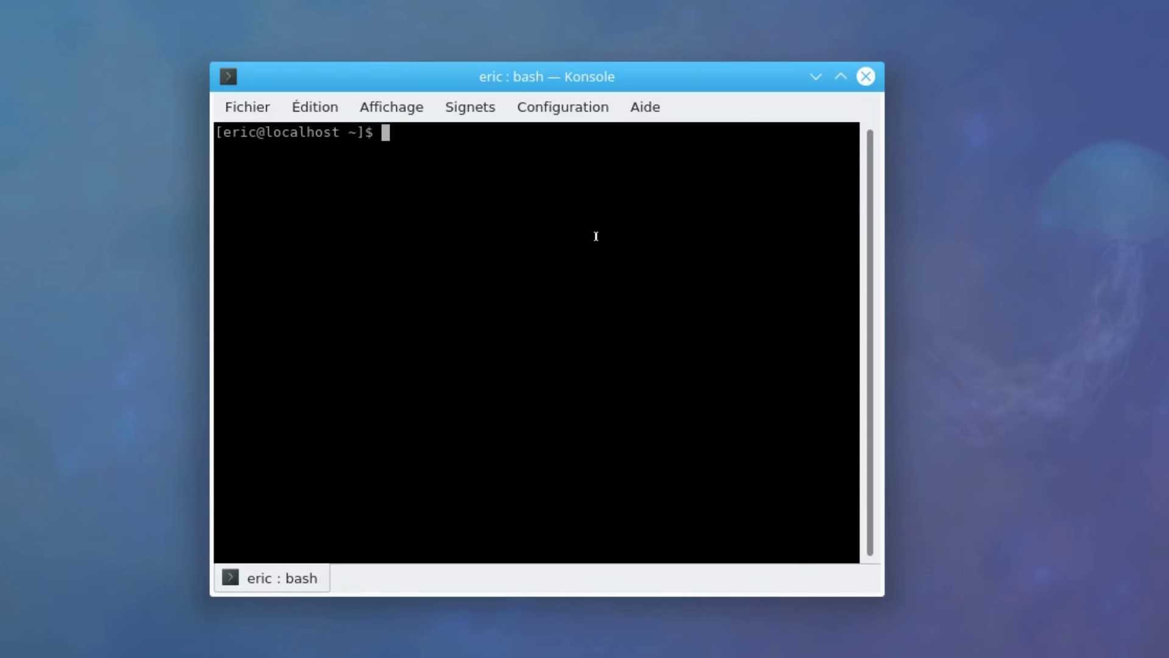
pyautogui.write('su')
pyautogui.press('Return')
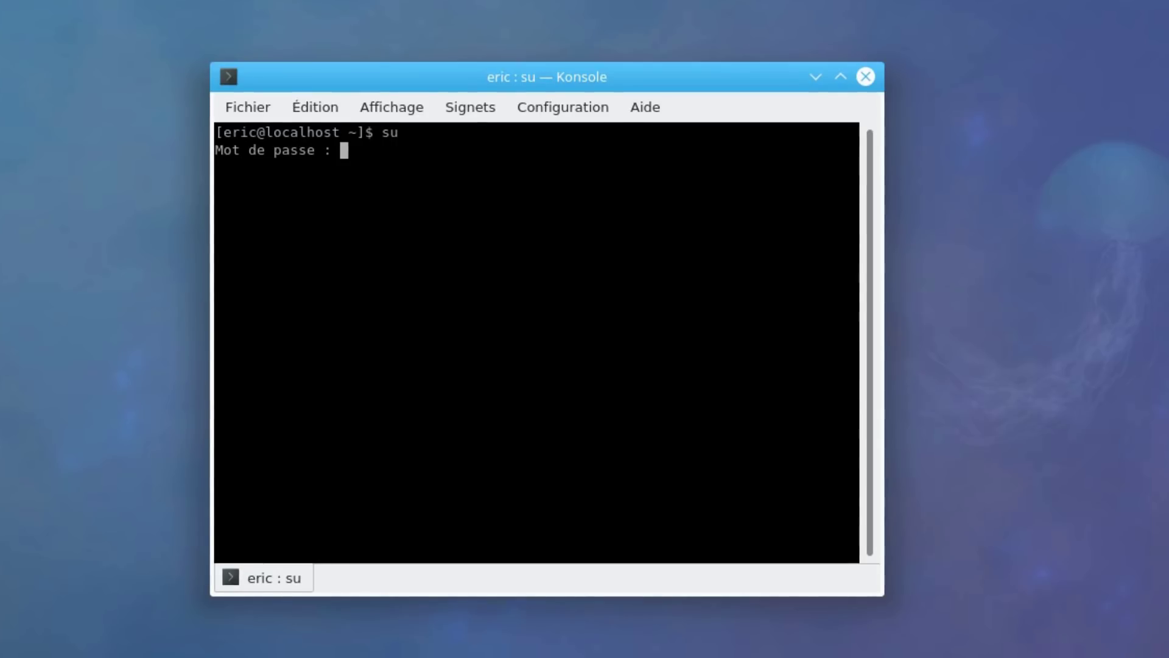
pyautogui.press('Return')
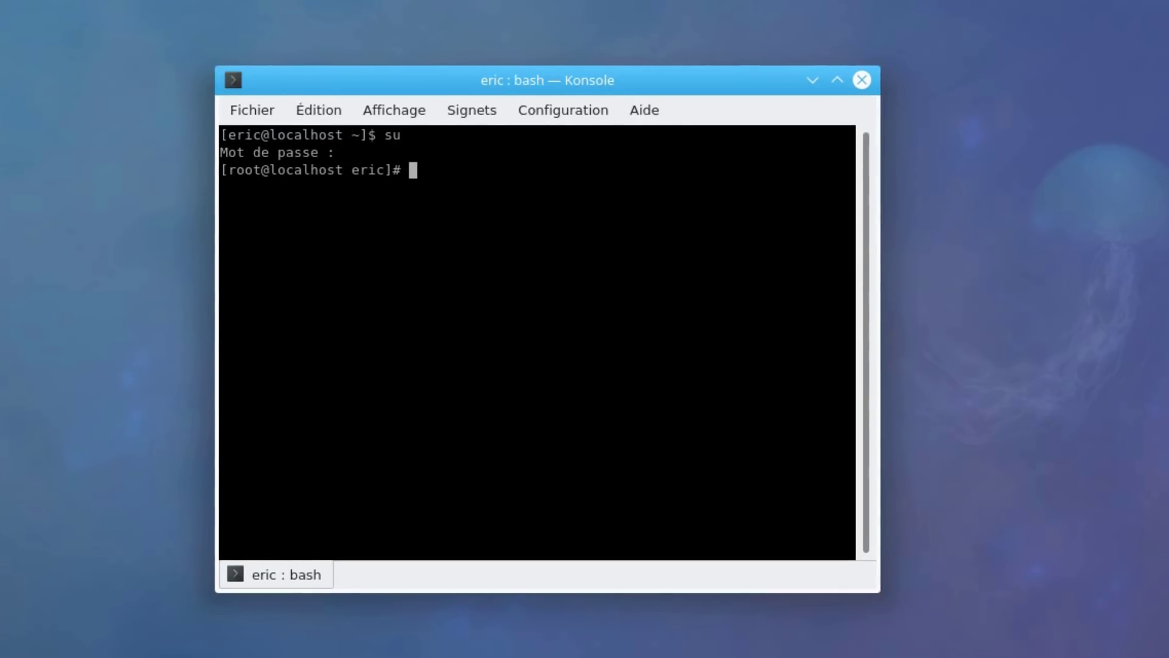
# Run the command dnf install dnscrypt-proxy as root.
pyautogui.write('dnf')
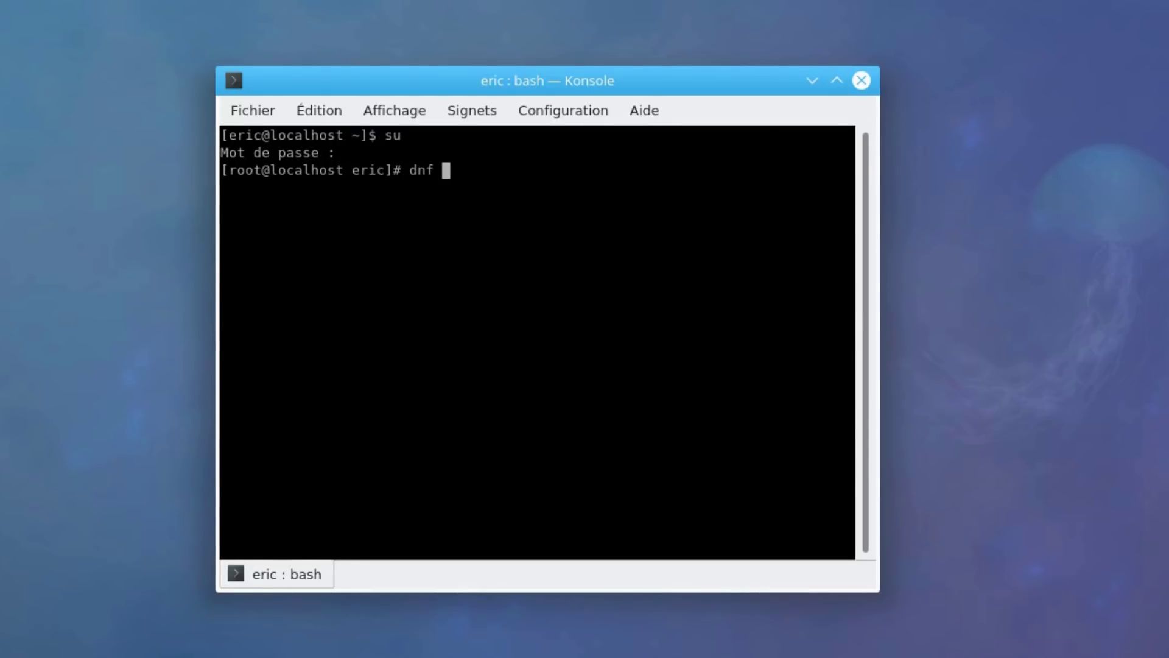
pyautogui.write('install dns')
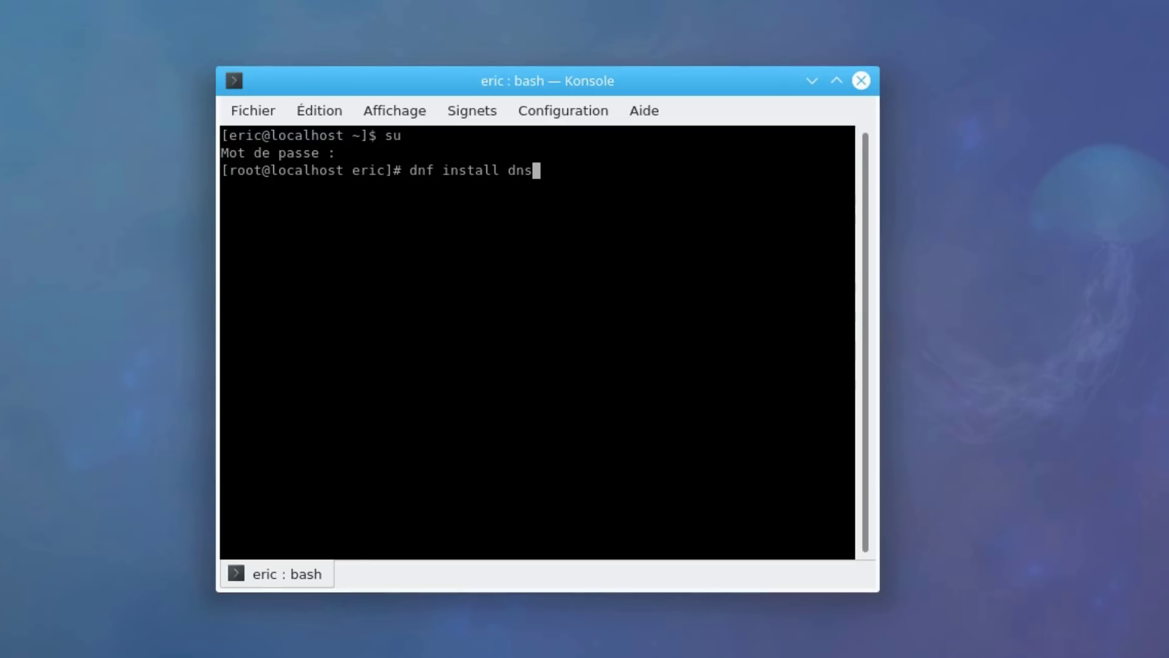
pyautogui.write('crypt-proxy')
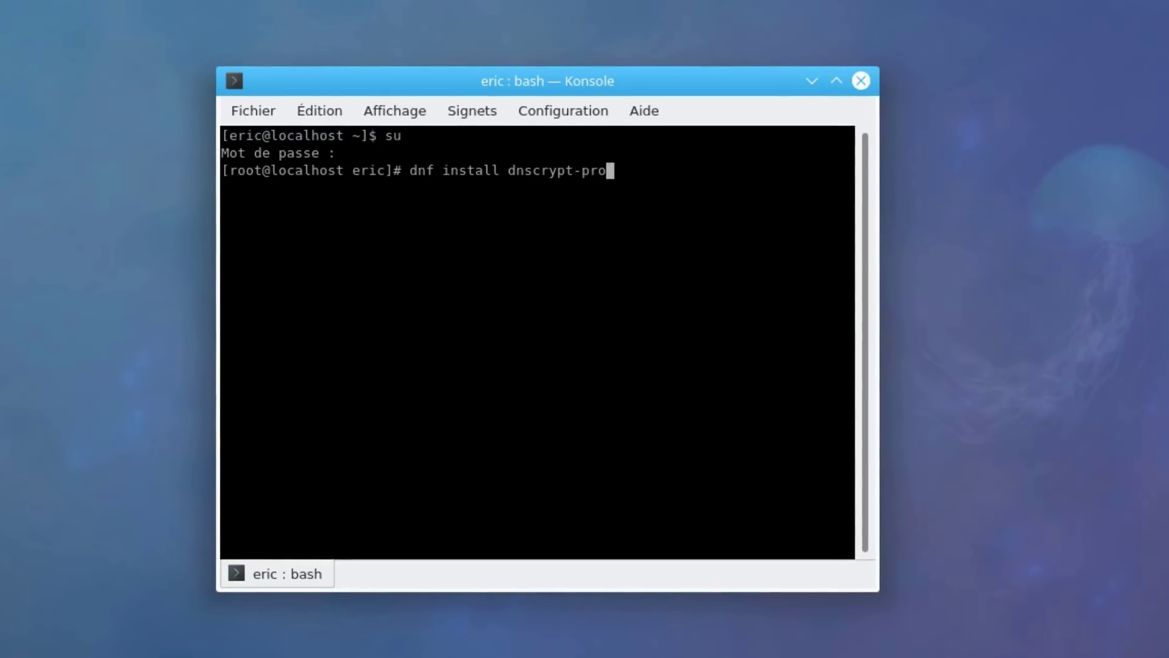
pyautogui.press('Return')
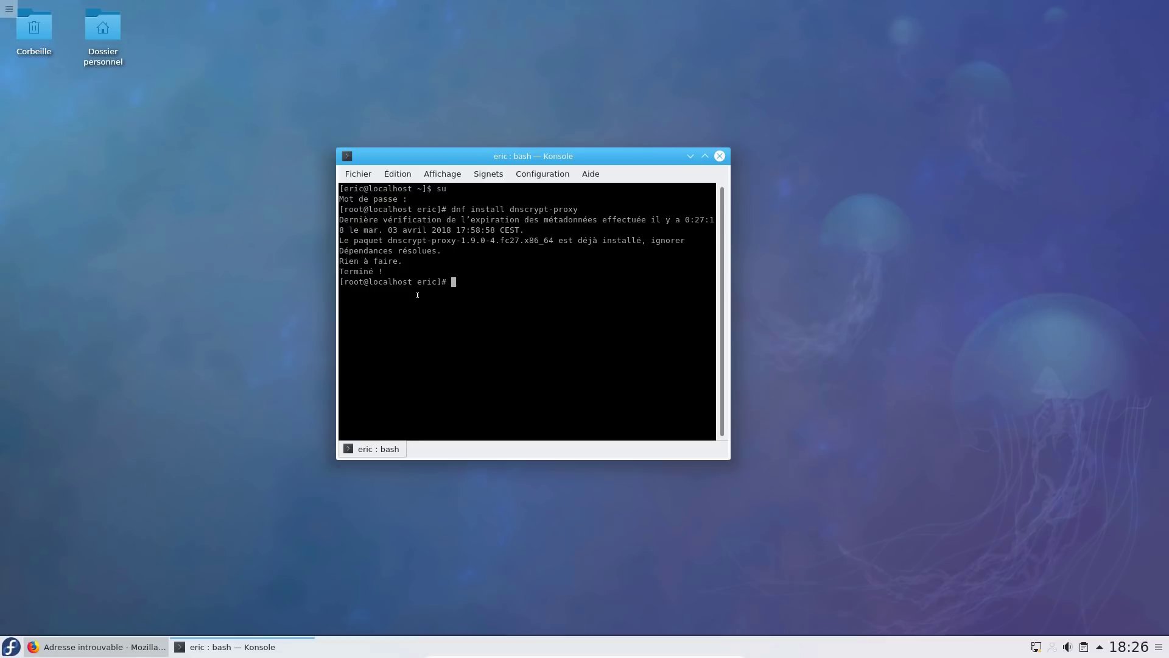
# Search the application launcher for calc and launch LibreOffice Calc.
pyautogui.click(11, 646)
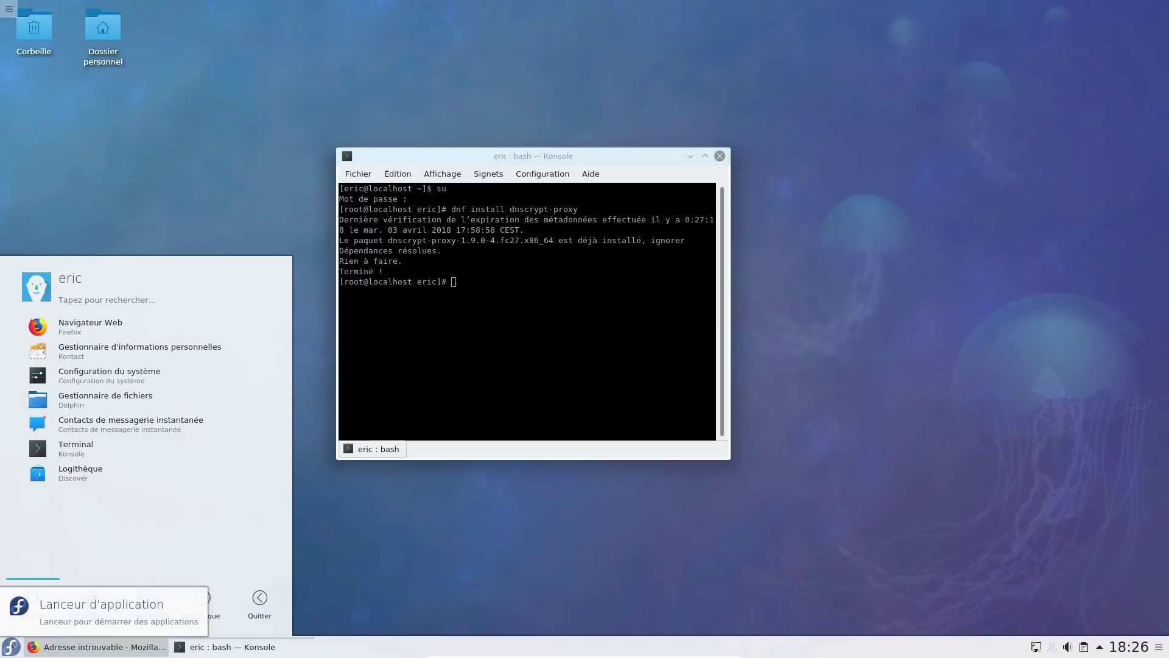
pyautogui.click(128, 300)
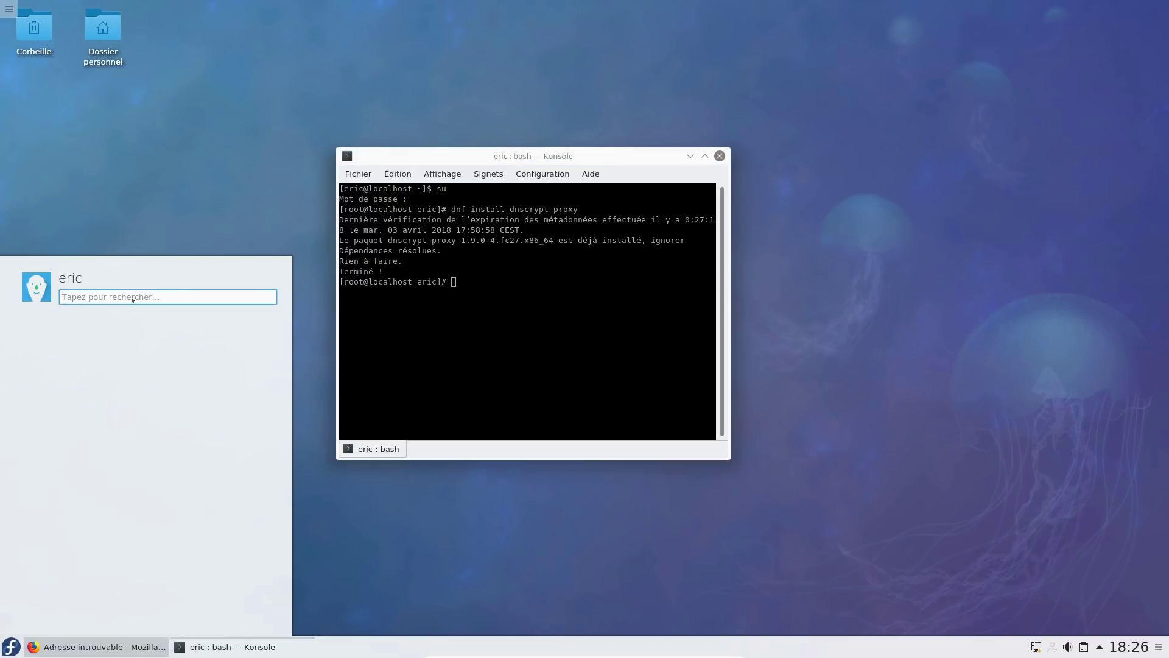
pyautogui.write('cac')
pyautogui.write('l')
pyautogui.press('BackSpace')
pyautogui.press('BackSpace')
pyautogui.write('lc')
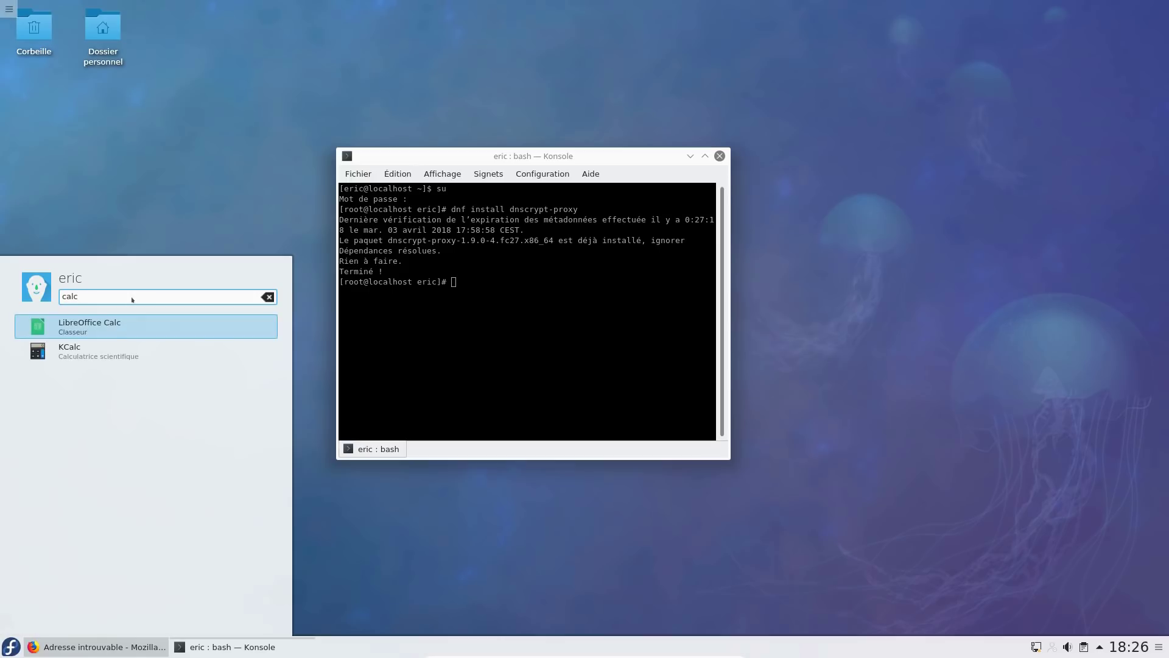
pyautogui.click(110, 332)
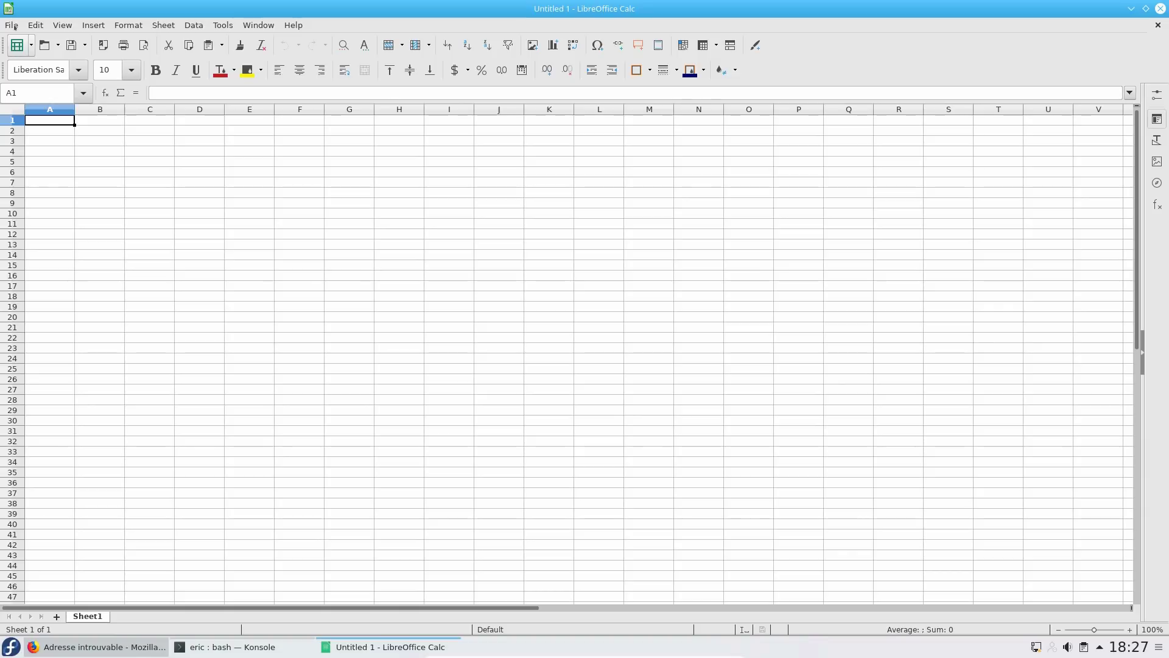
# Open dnscrypt-resolvers.csv from /usr/share/dnscrypt-proxy, importing it as comma-separated UTF-8 text.
pyautogui.click(14, 26)
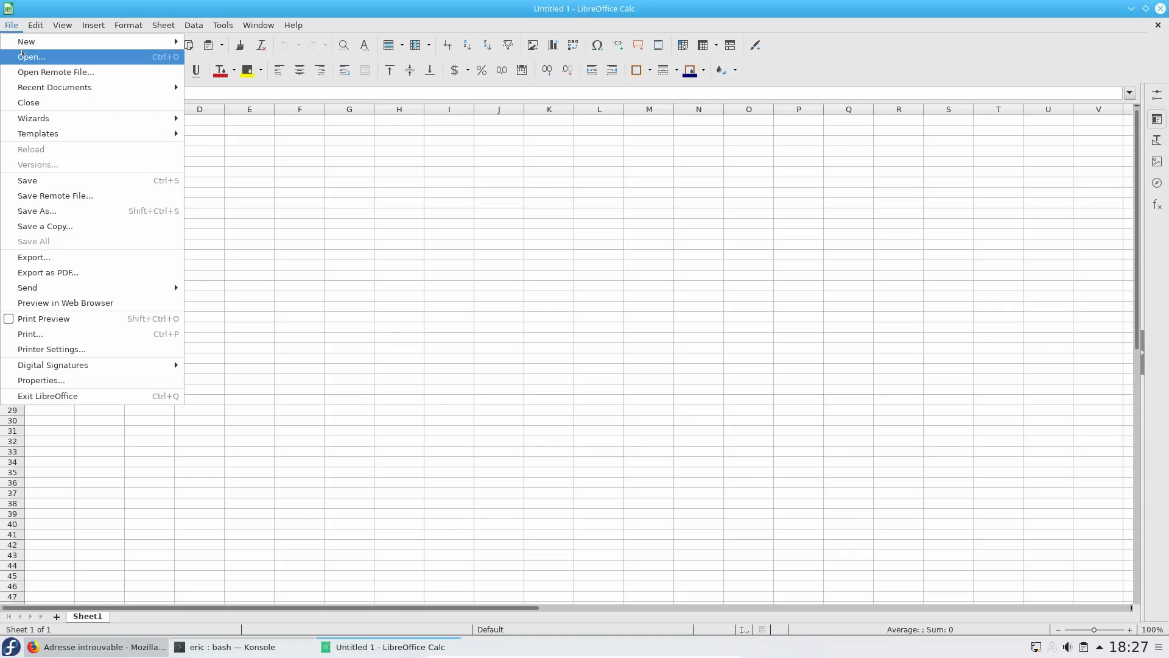
pyautogui.click(27, 57)
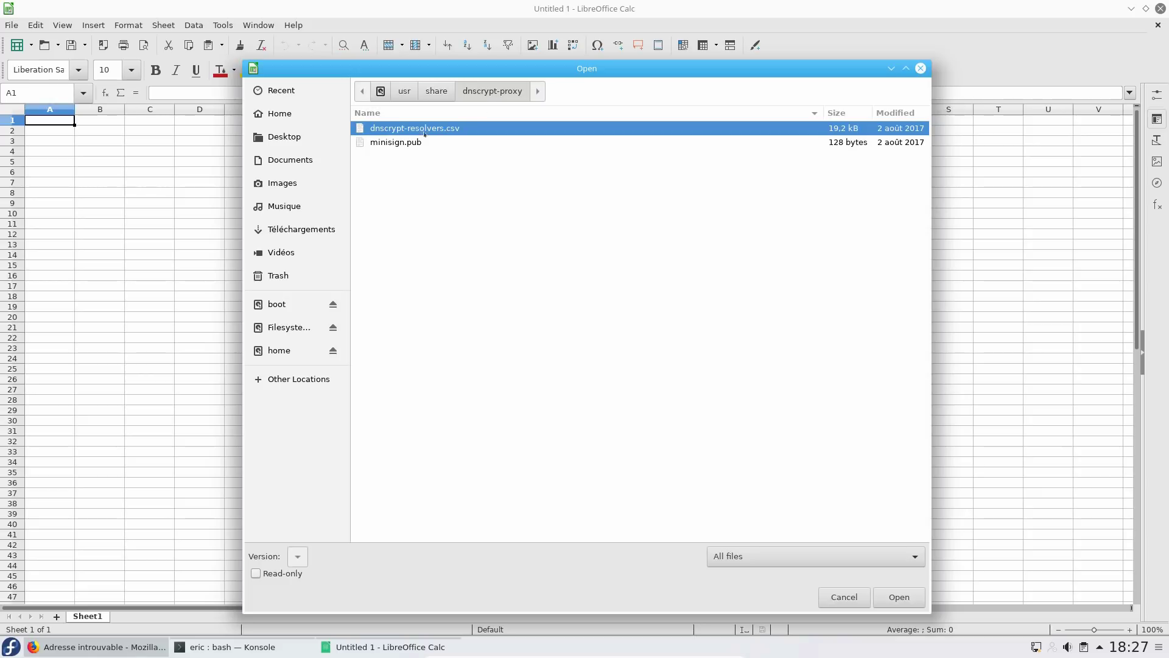
pyautogui.doubleClick(455, 128)
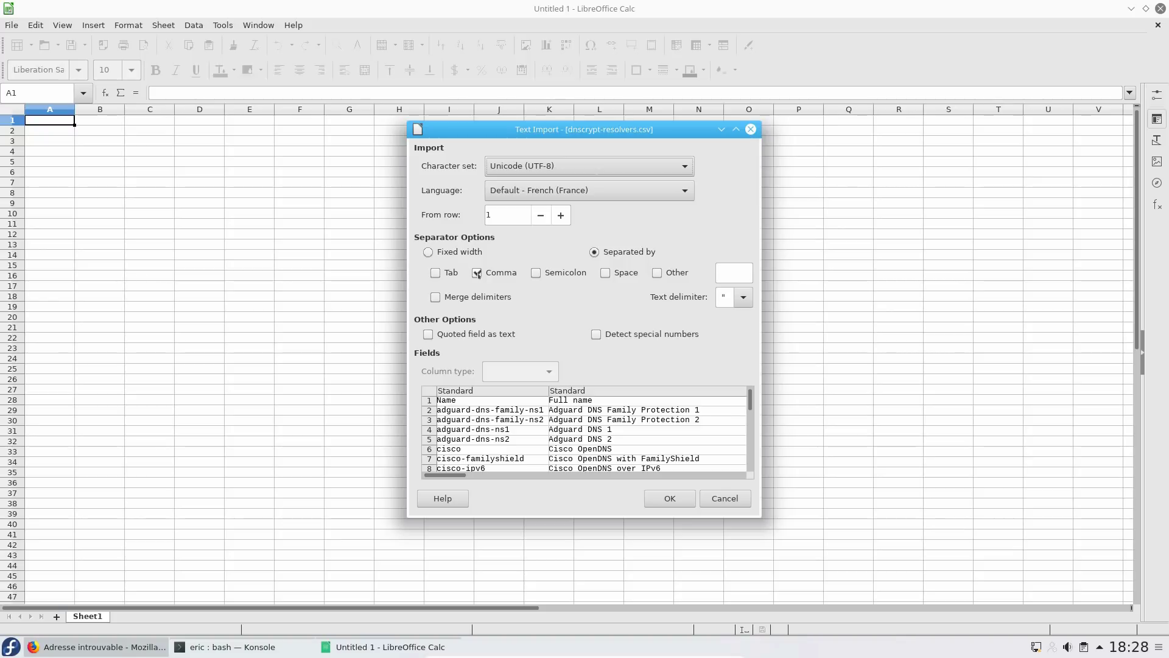
pyautogui.click(658, 499)
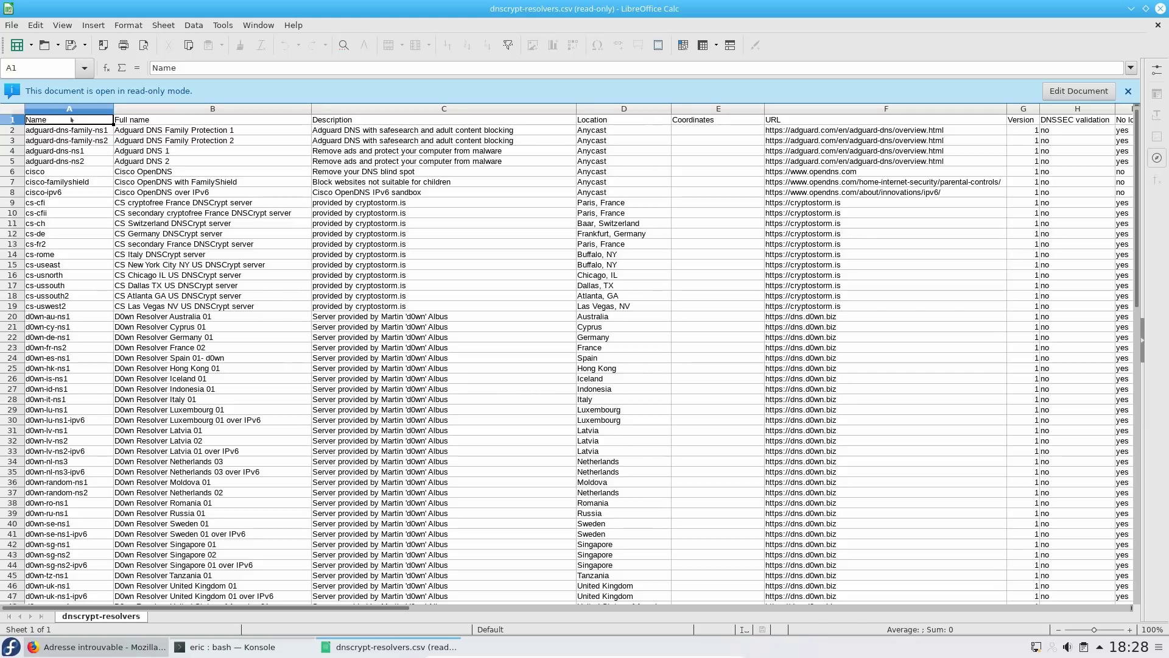
# Look through the resolver list, examining the names, descriptions and locations of the available DNSCrypt servers.
pyautogui.scroll(-8, 87, 221)
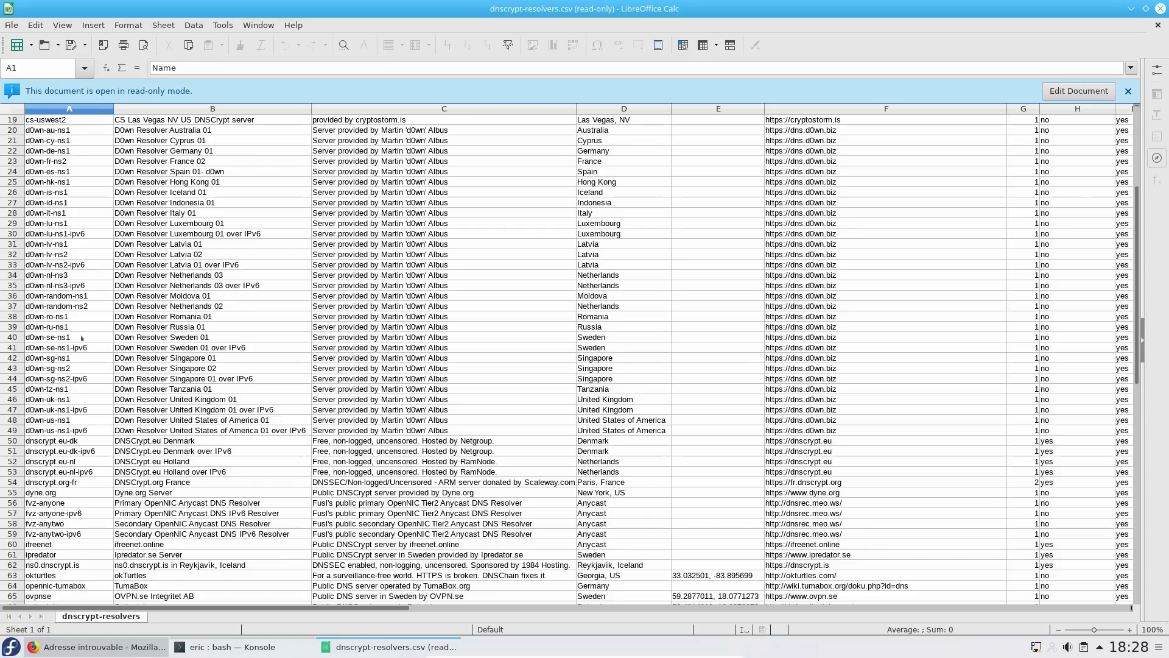
pyautogui.scroll(-1, 81, 342)
pyautogui.scroll(9, 81, 341)
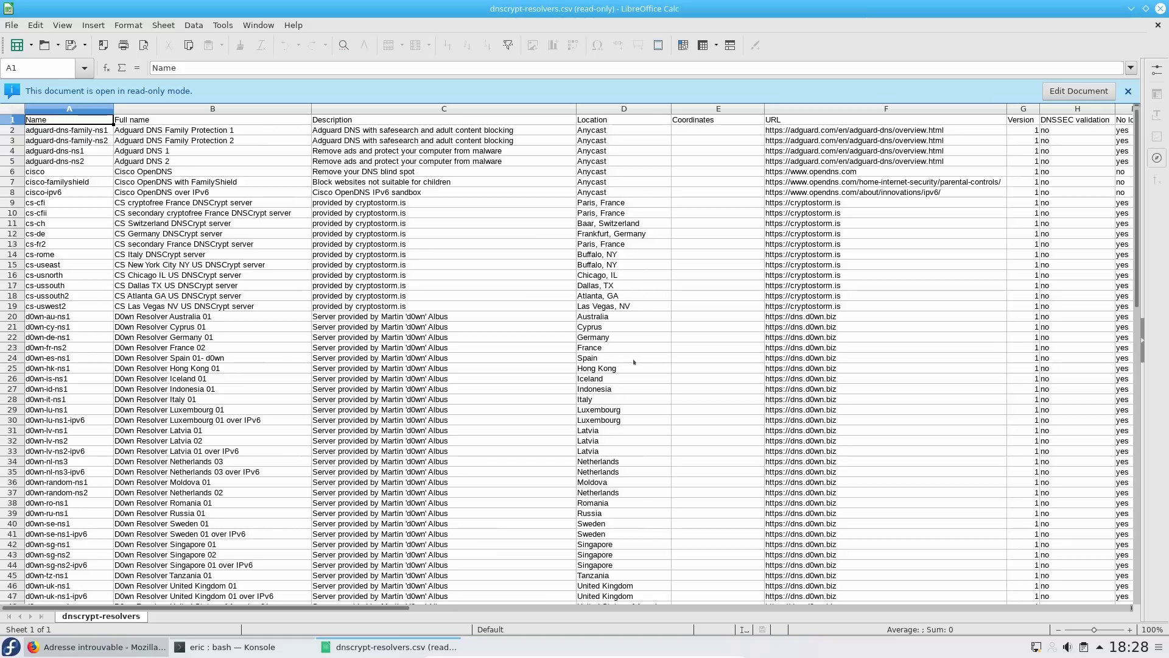
pyautogui.scroll(-1, 634, 362)
pyautogui.scroll(-1, 631, 364)
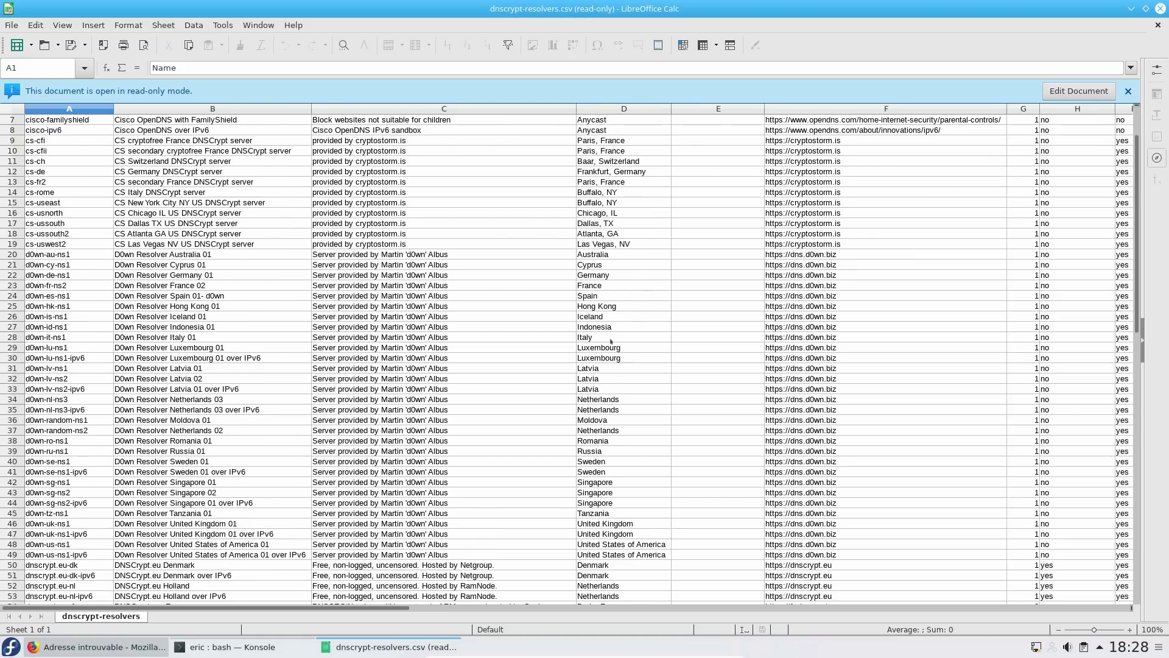
pyautogui.scroll(-8, 611, 274)
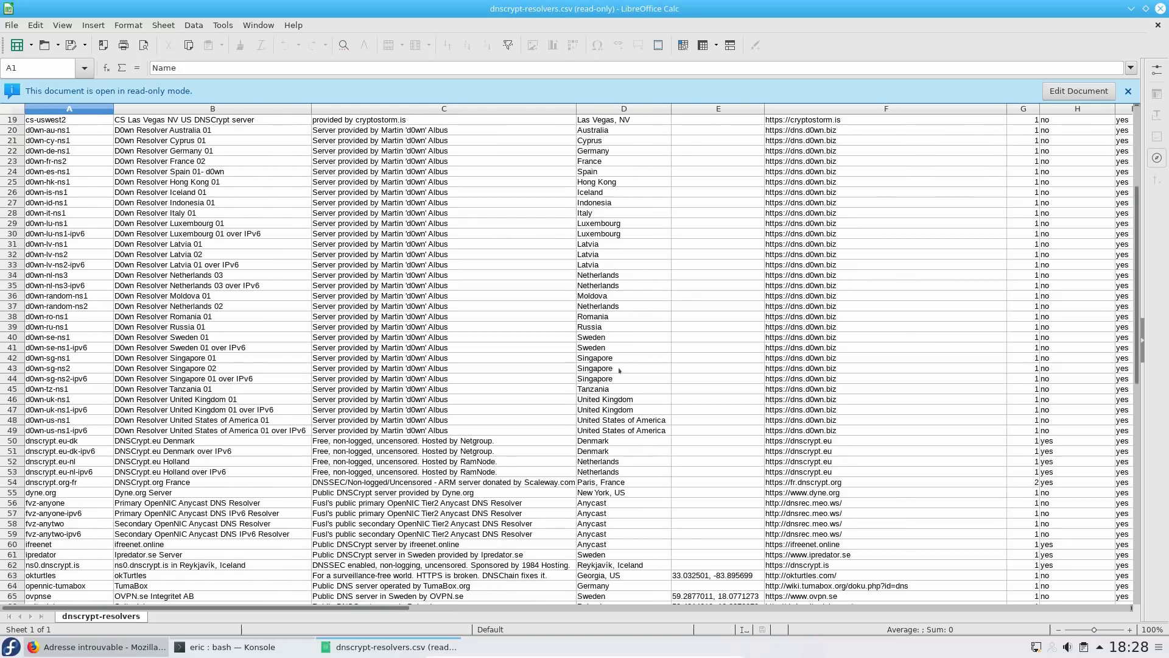
pyautogui.scroll(-1, 622, 385)
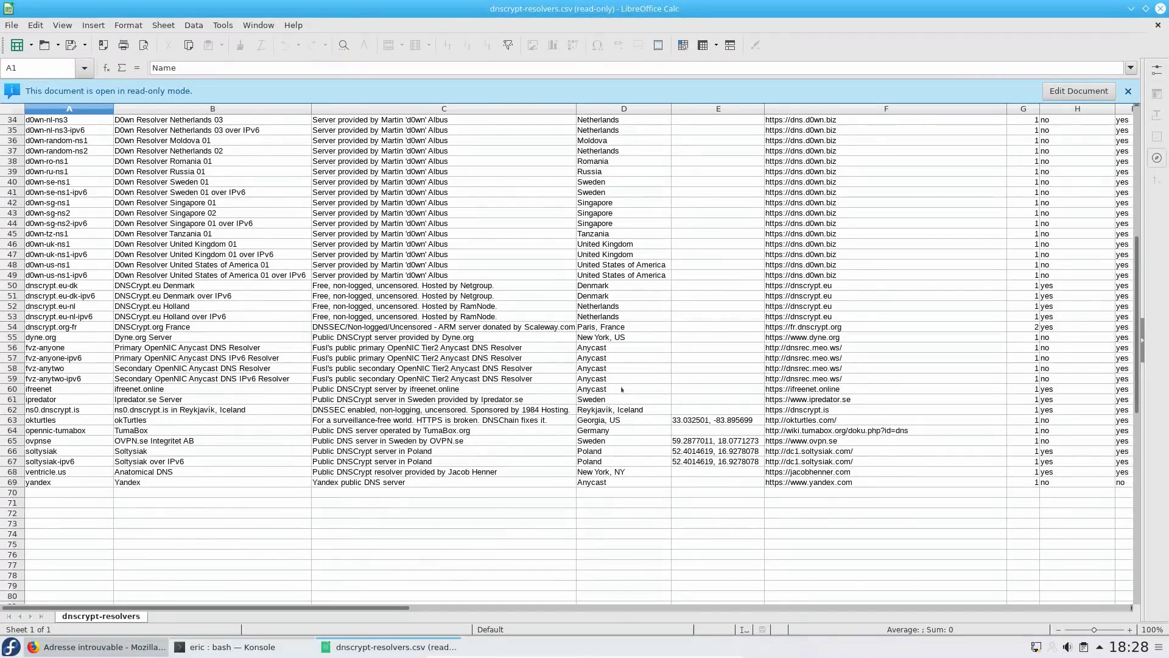
pyautogui.scroll(1, 622, 390)
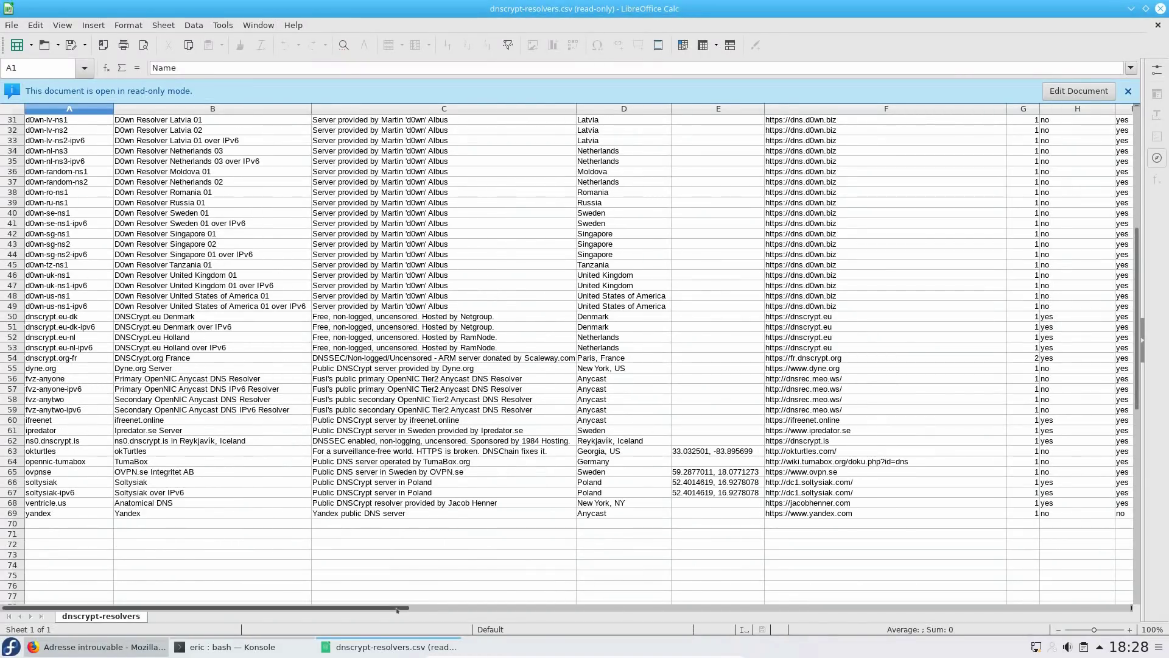
# Examine the DNSSEC validation, No logs, Namecoin and Resolver address columns for the listed servers.
pyautogui.hscroll(2, 441, 606)
pyautogui.scroll(9, 896, 435)
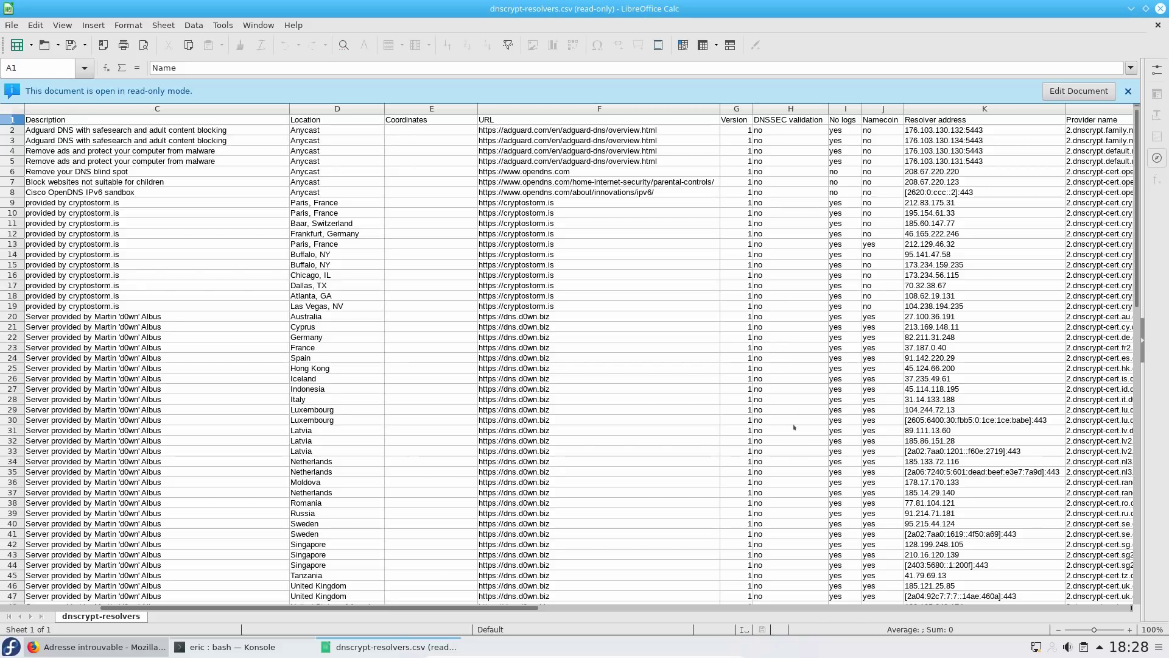
pyautogui.scroll(-4, 794, 438)
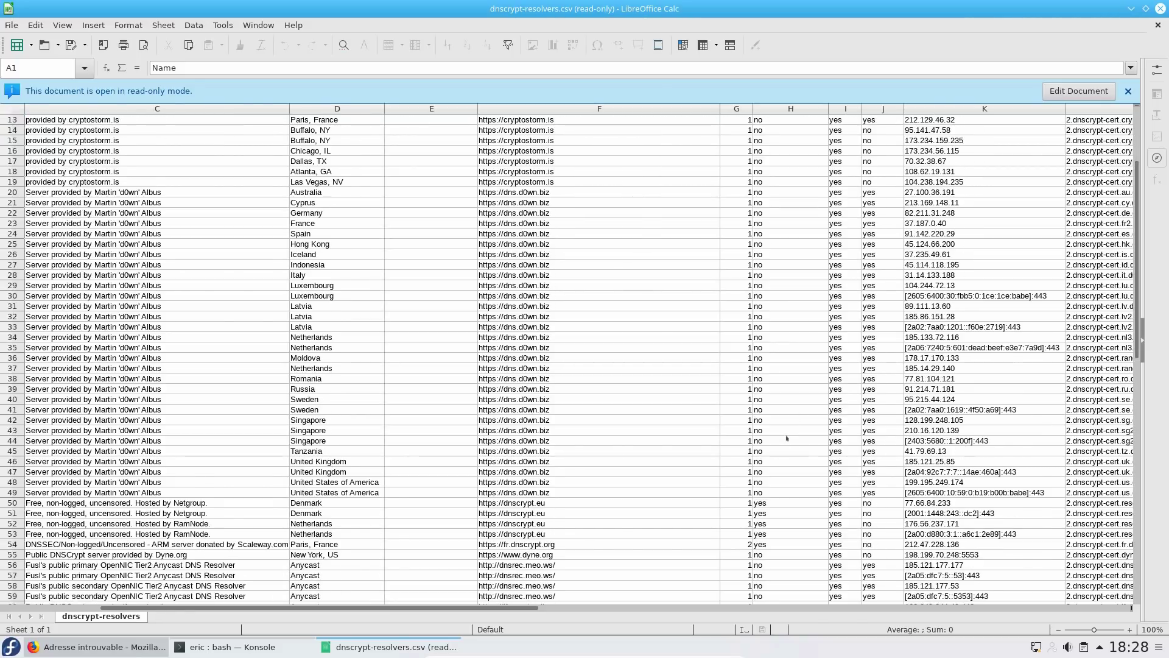
pyautogui.scroll(-1, 786, 438)
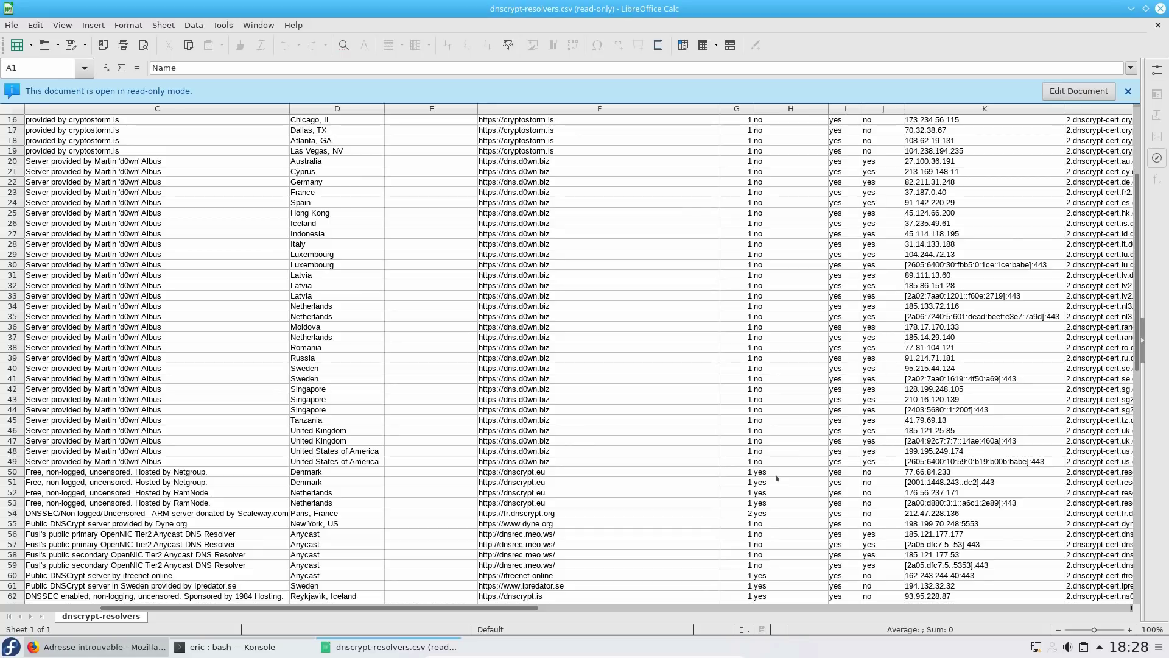
pyautogui.scroll(5, 796, 447)
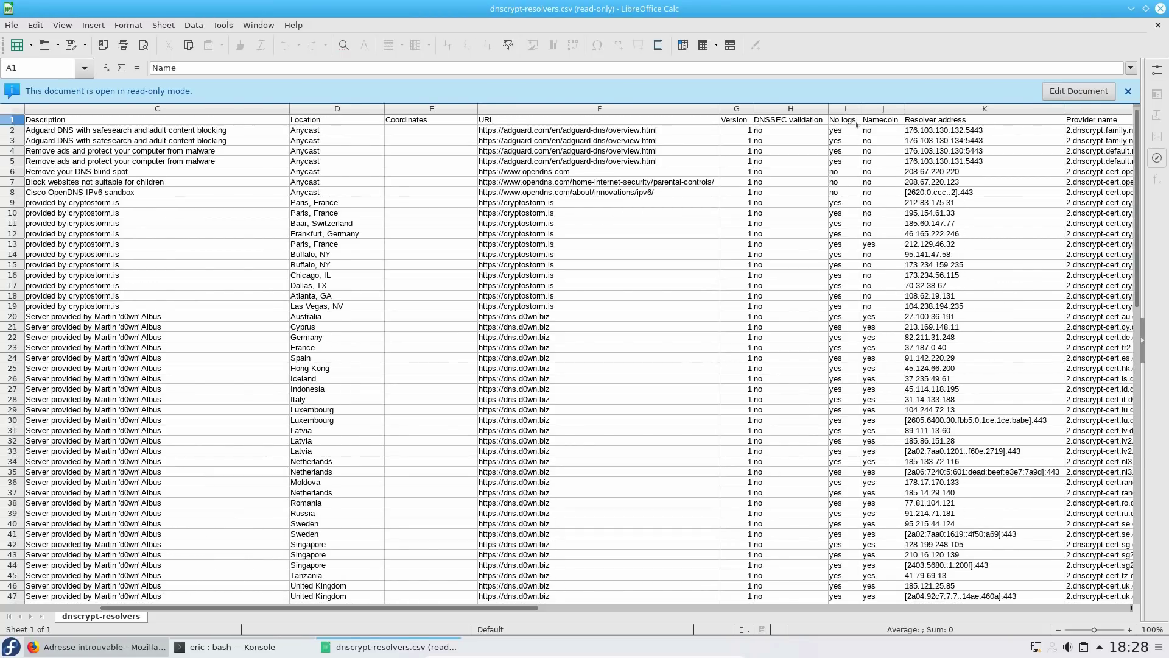
pyautogui.scroll(-1, 855, 248)
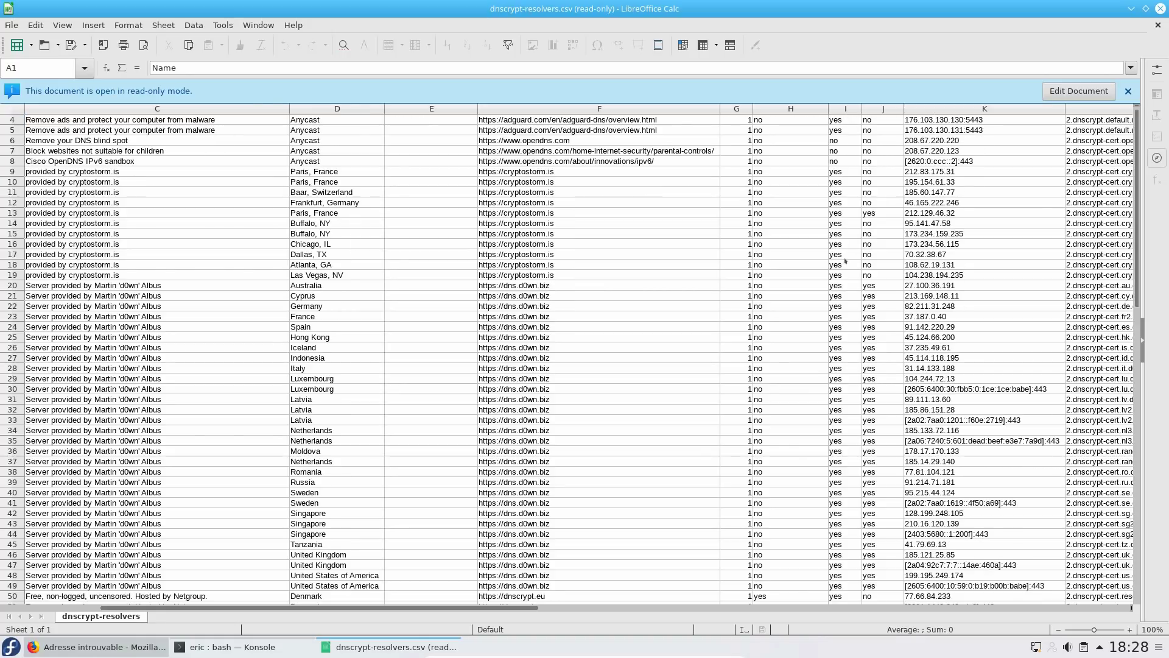
pyautogui.scroll(1, 845, 179)
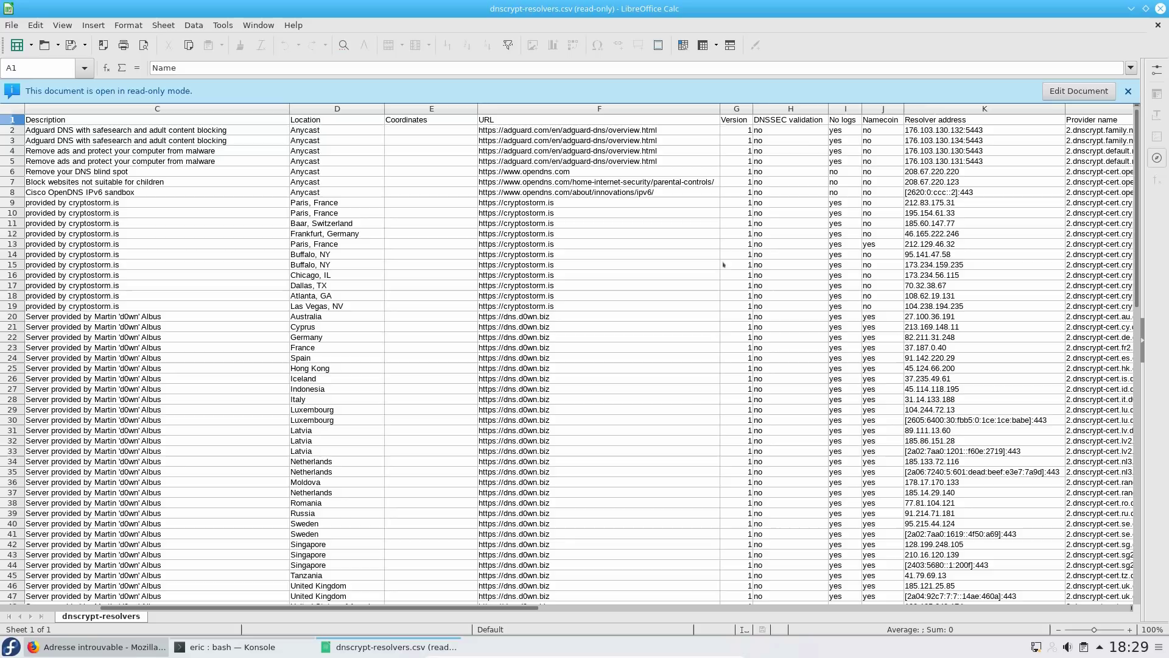
pyautogui.scroll(-8, 328, 336)
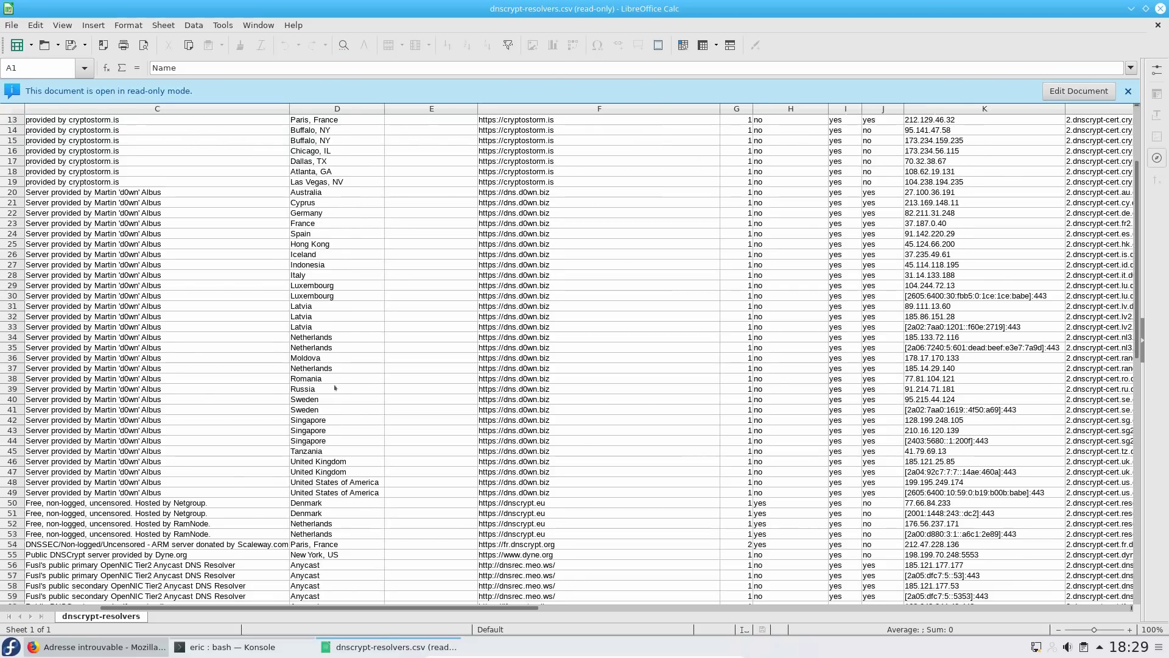
# Select the ipredator resolver in row 61, check its name and options, and close the spreadsheet.
pyautogui.moveTo(333, 608); pyautogui.dragTo(237, 609)
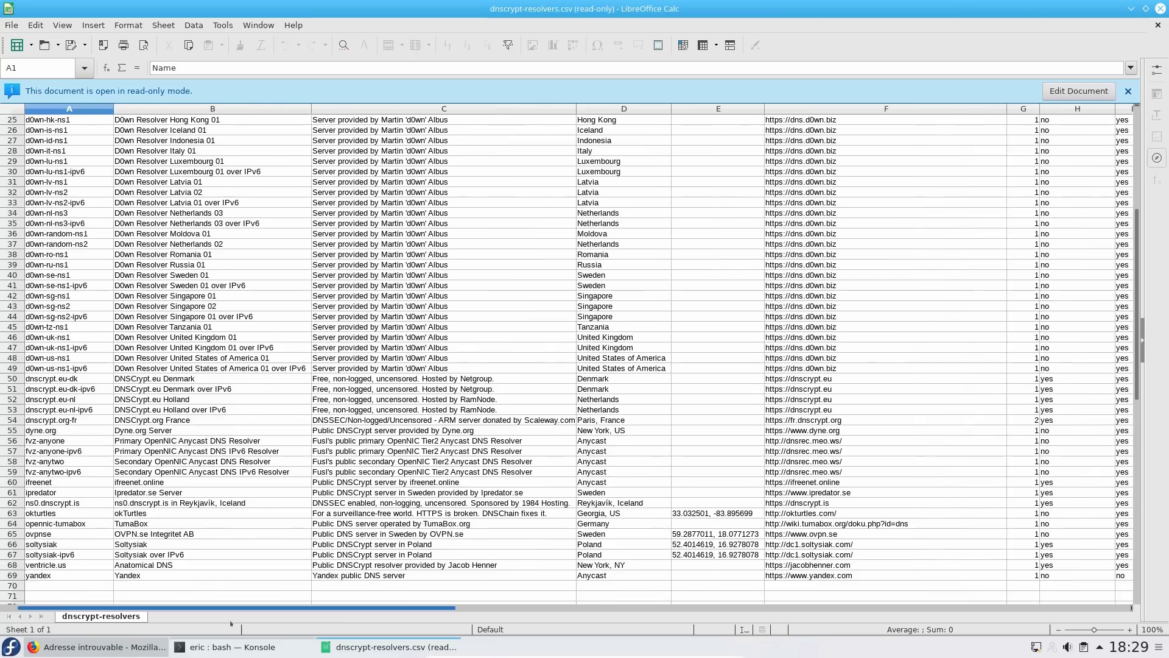
pyautogui.click(18, 493)
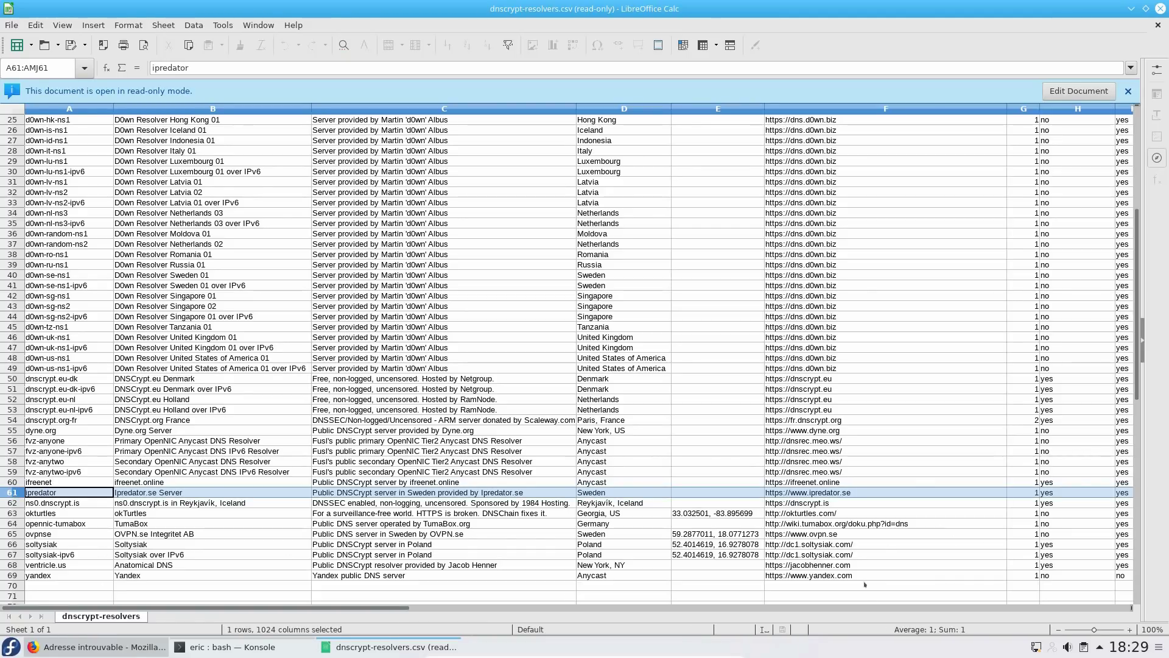
pyautogui.moveTo(429, 609); pyautogui.dragTo(456, 614)
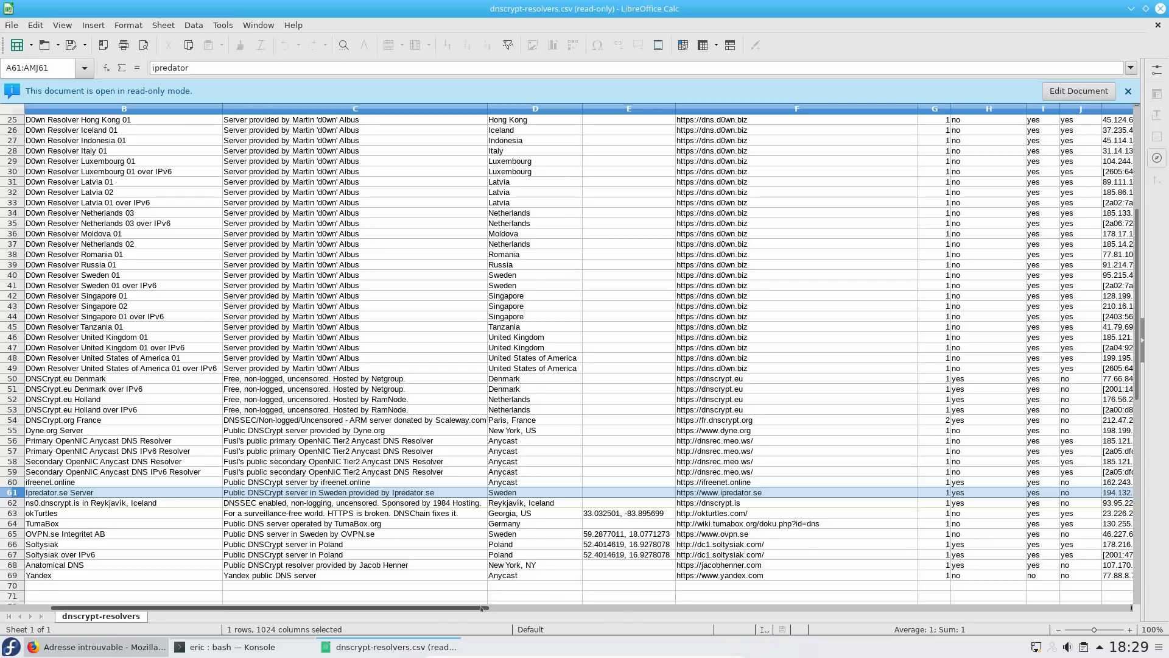
pyautogui.moveTo(483, 607); pyautogui.dragTo(434, 608)
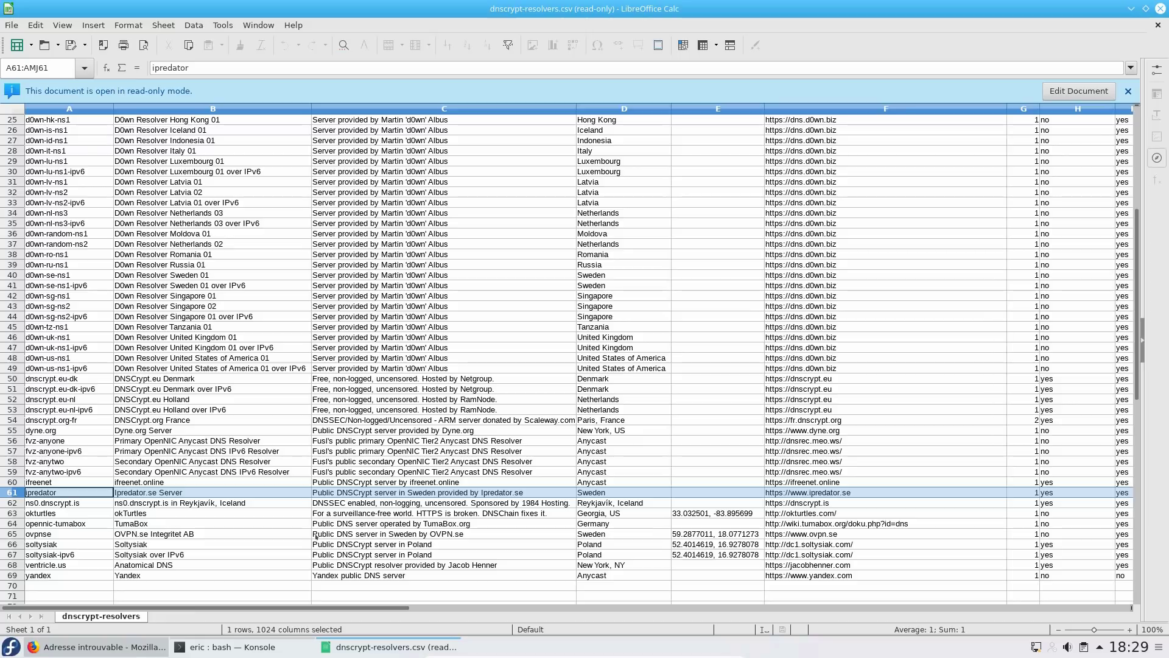
pyautogui.click(51, 496)
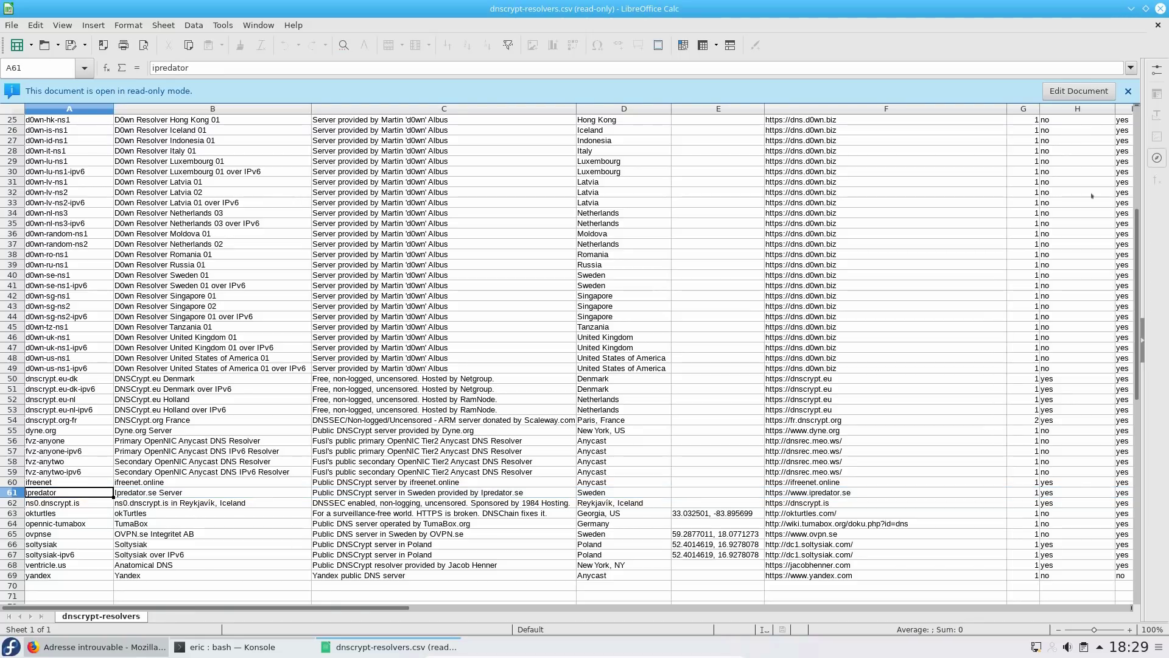
pyautogui.click(1160, 9)
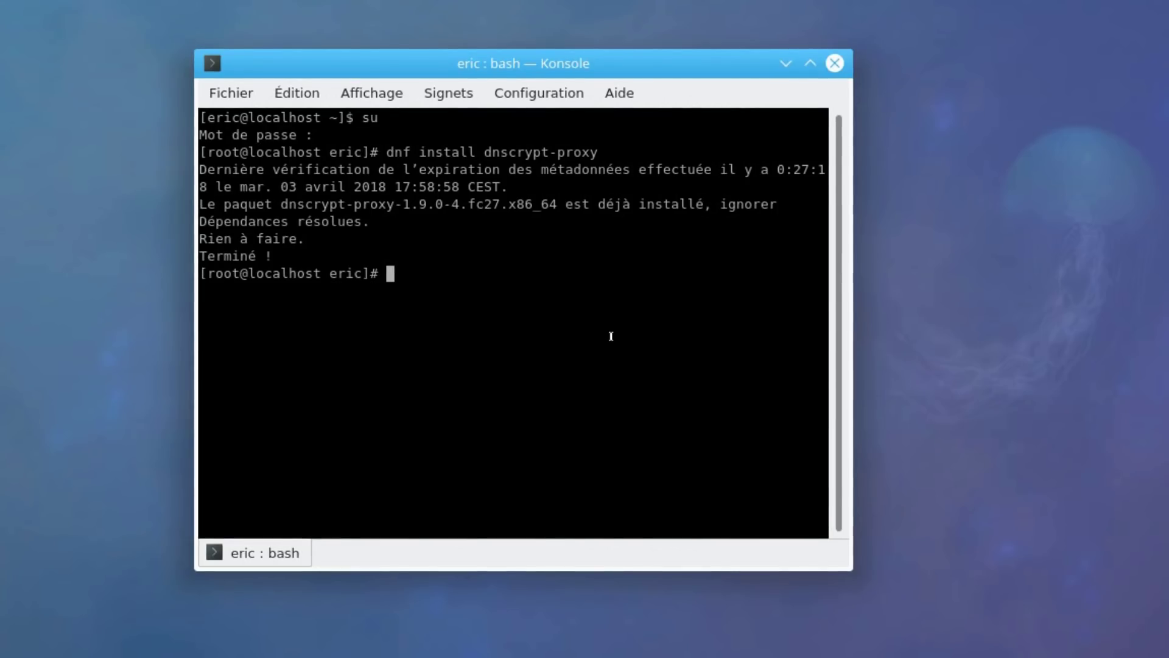
# Start the proxy with the ipredator resolver in the background by running dnscrypt-proxy -R ipredator & as root in Konsole.
pyautogui.write('dns')
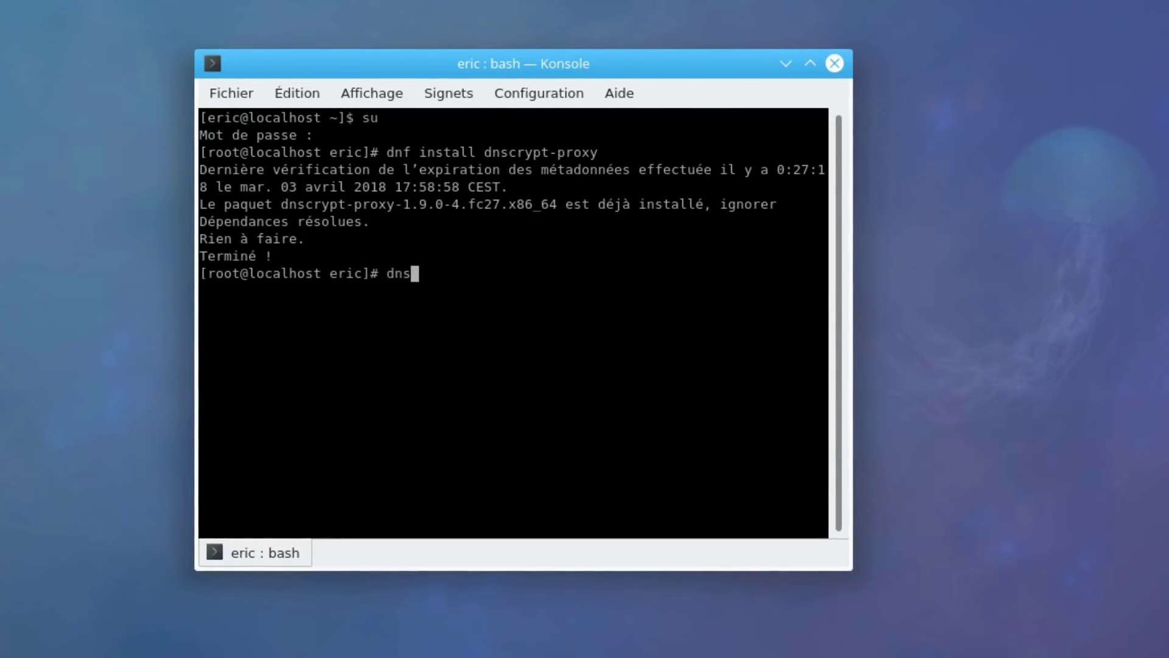
pyautogui.write('crypt-')
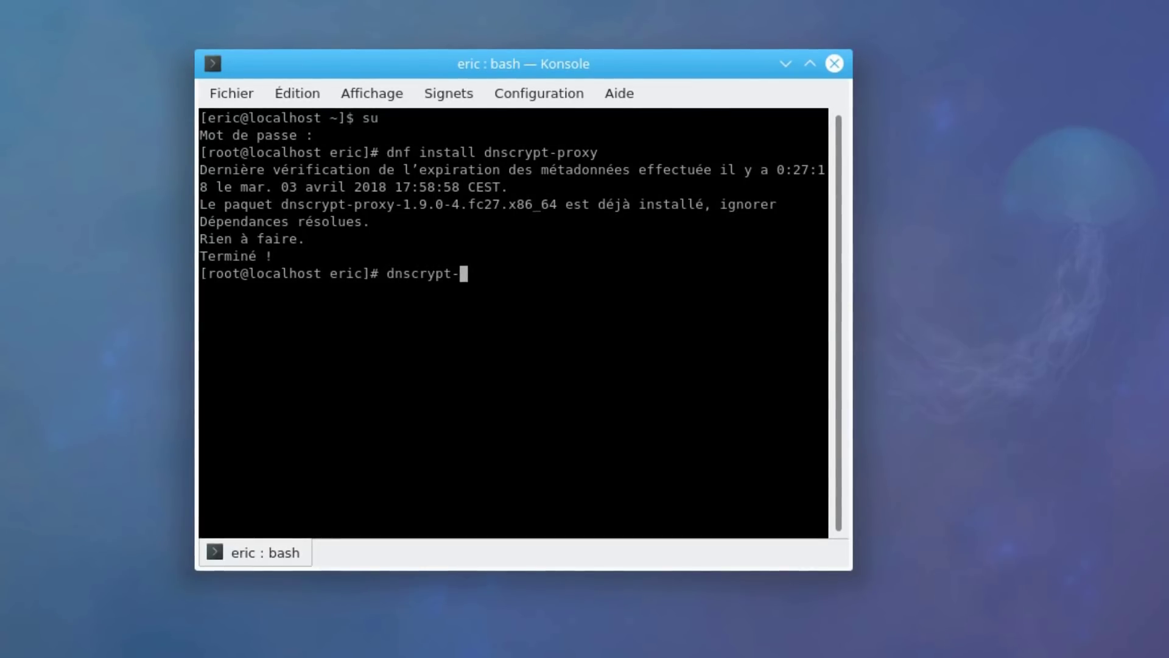
pyautogui.write('prox')
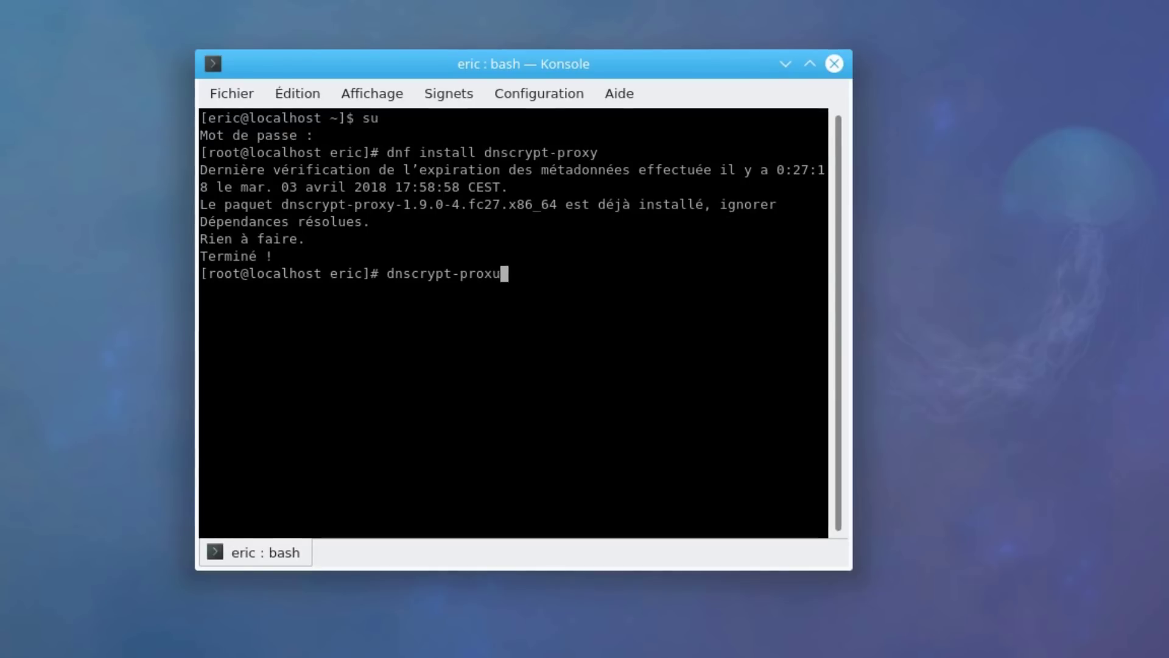
pyautogui.write('y -')
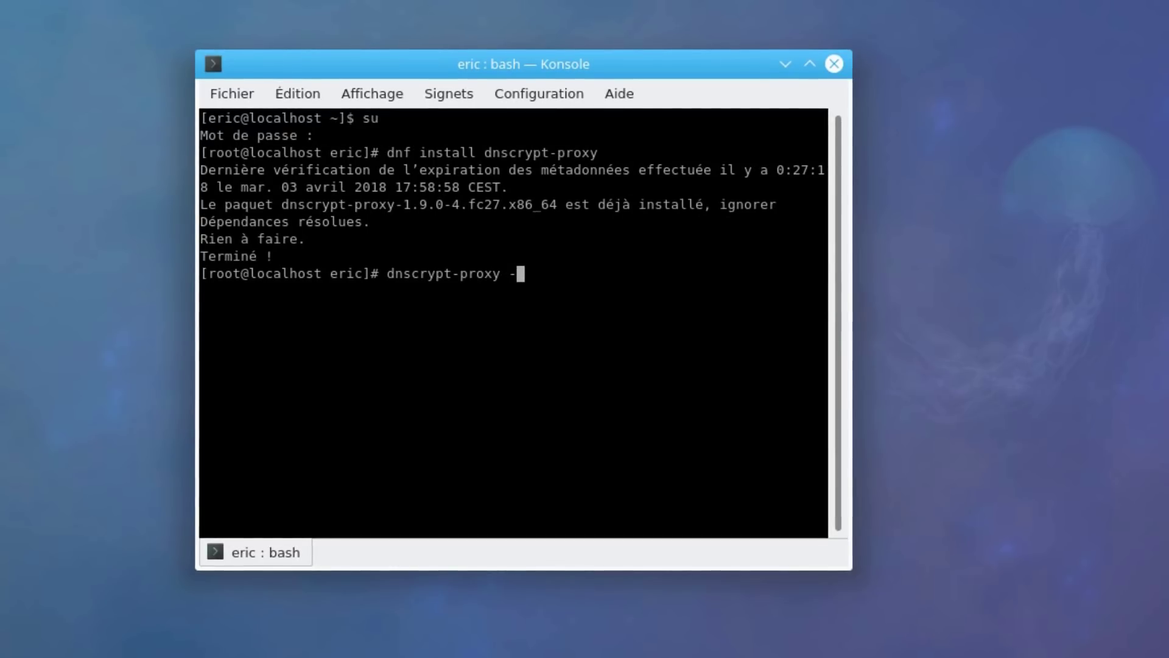
pyautogui.press('BackSpace')
pyautogui.write('R ')
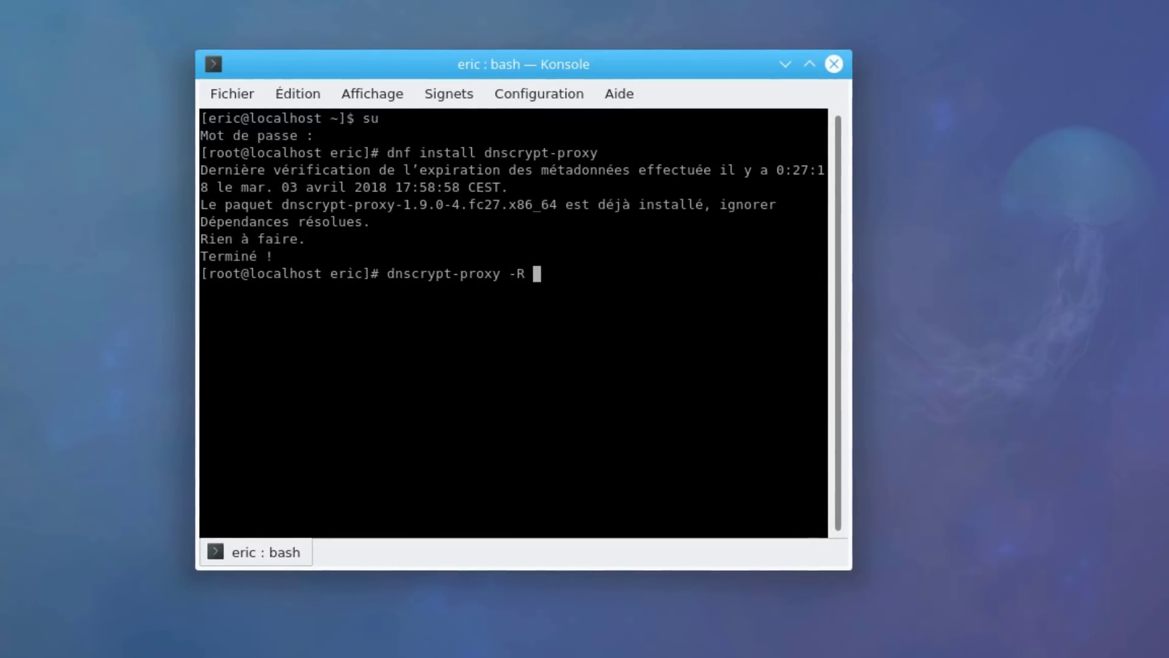
pyautogui.write('ipredator ')
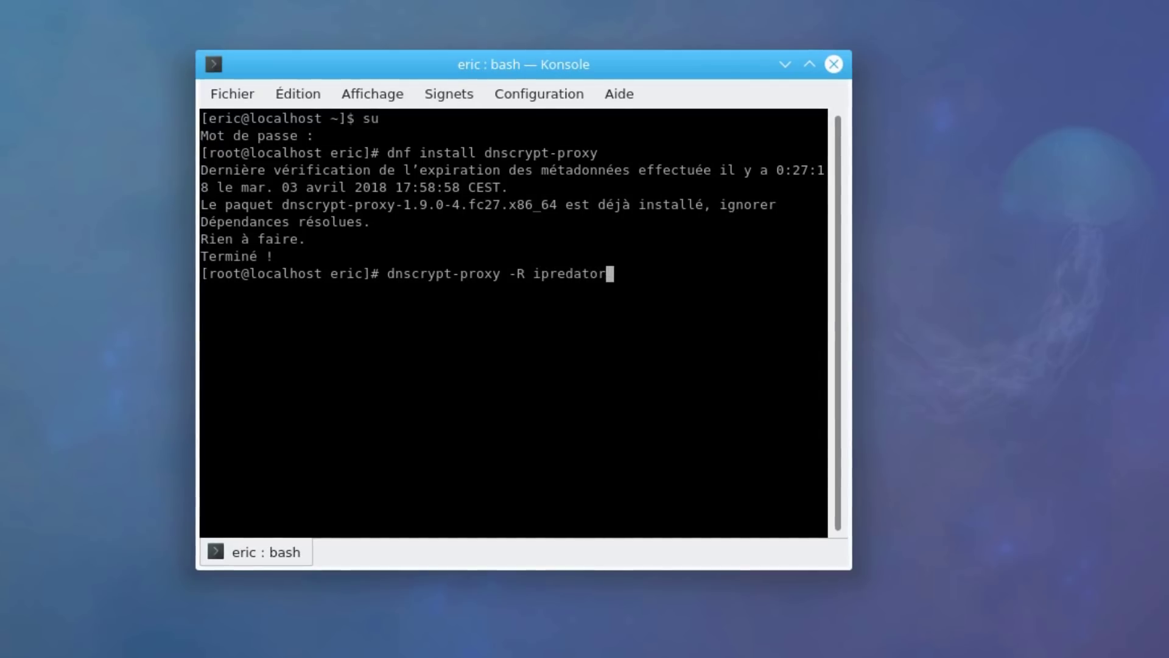
pyautogui.write('&')
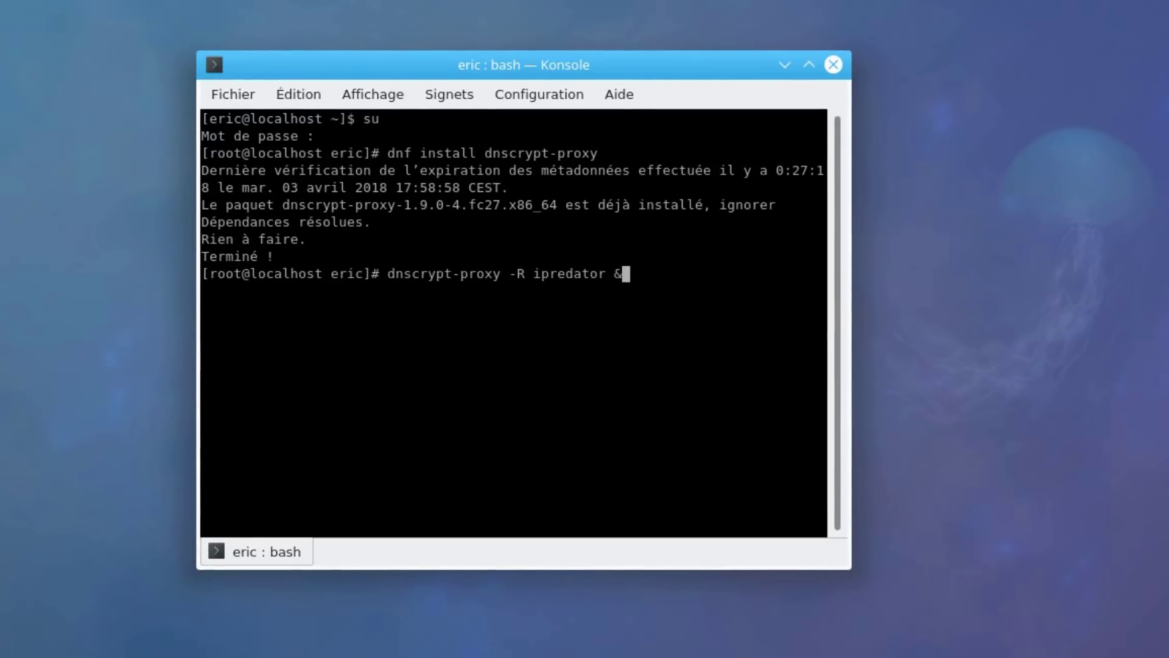
pyautogui.press('Return')
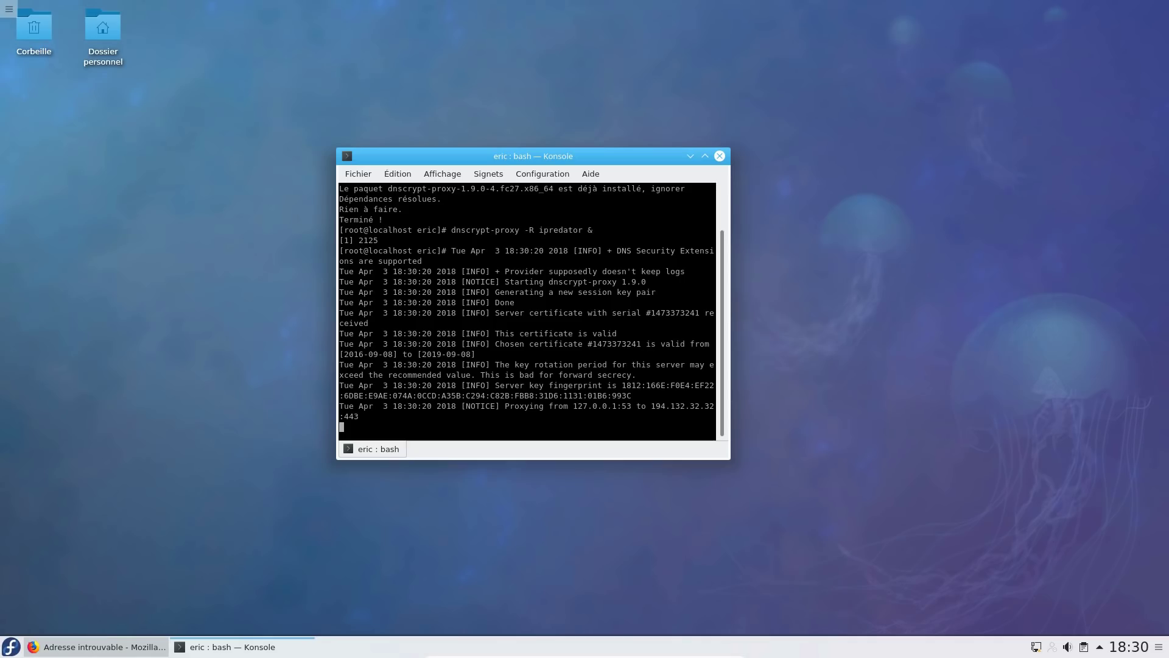
pyautogui.click(127, 652)
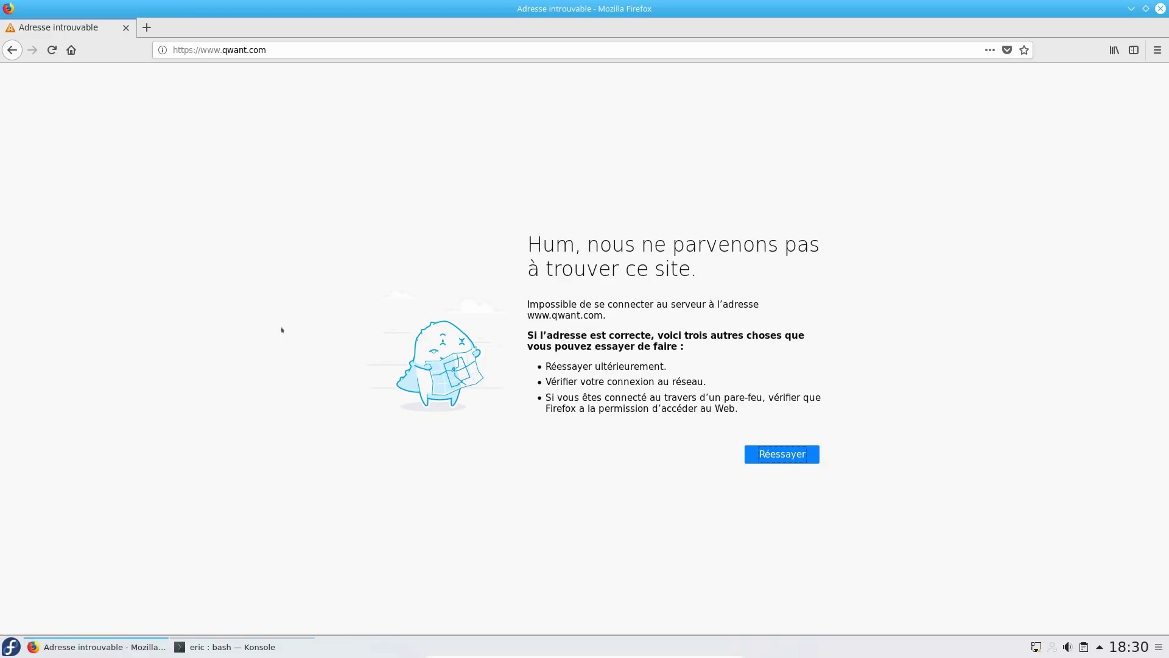
pyautogui.click(51, 50)
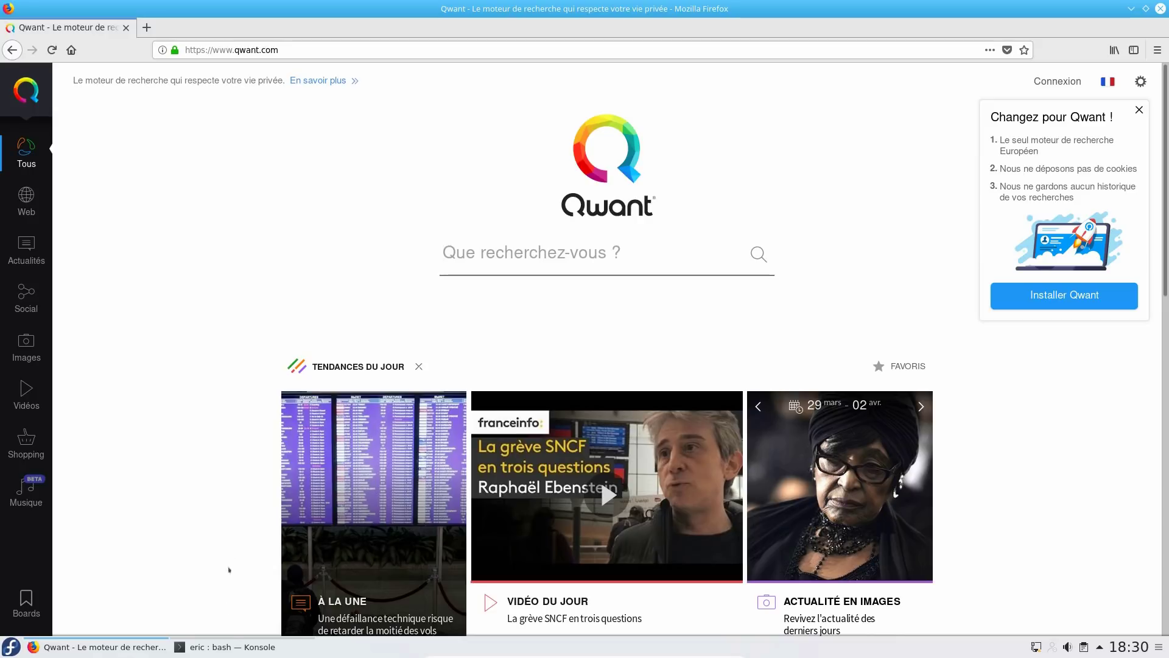
pyautogui.click(227, 647)
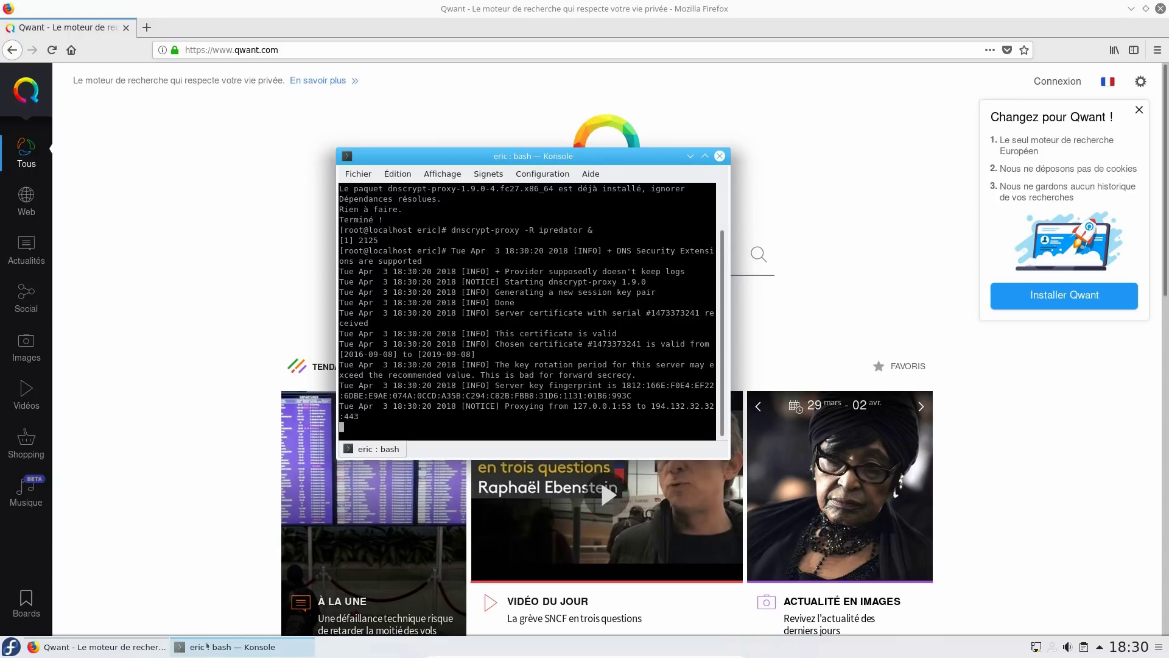
pyautogui.rightClick(207, 647)
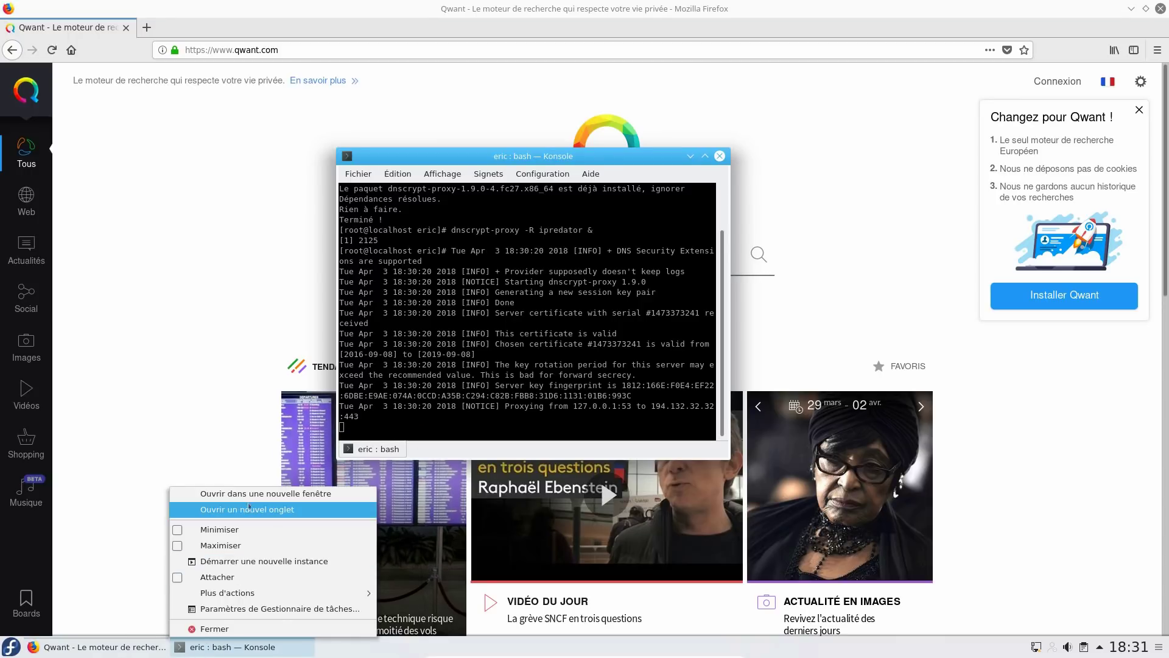
pyautogui.click(246, 493)
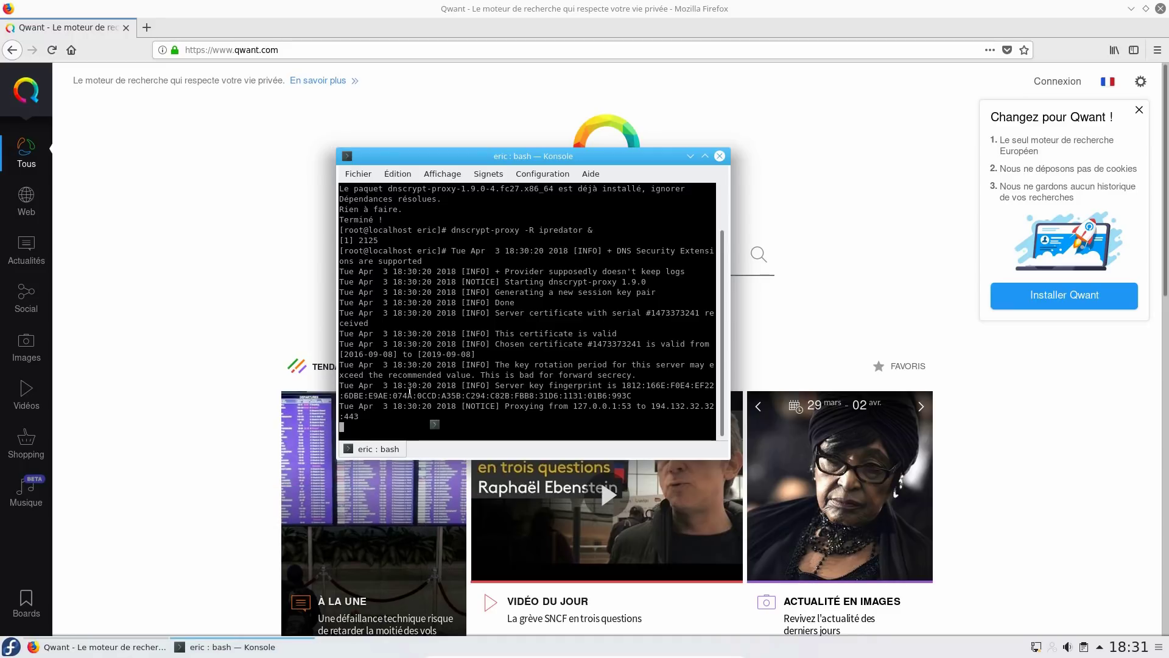
pyautogui.moveTo(842, 14); pyautogui.dragTo(598, 218)
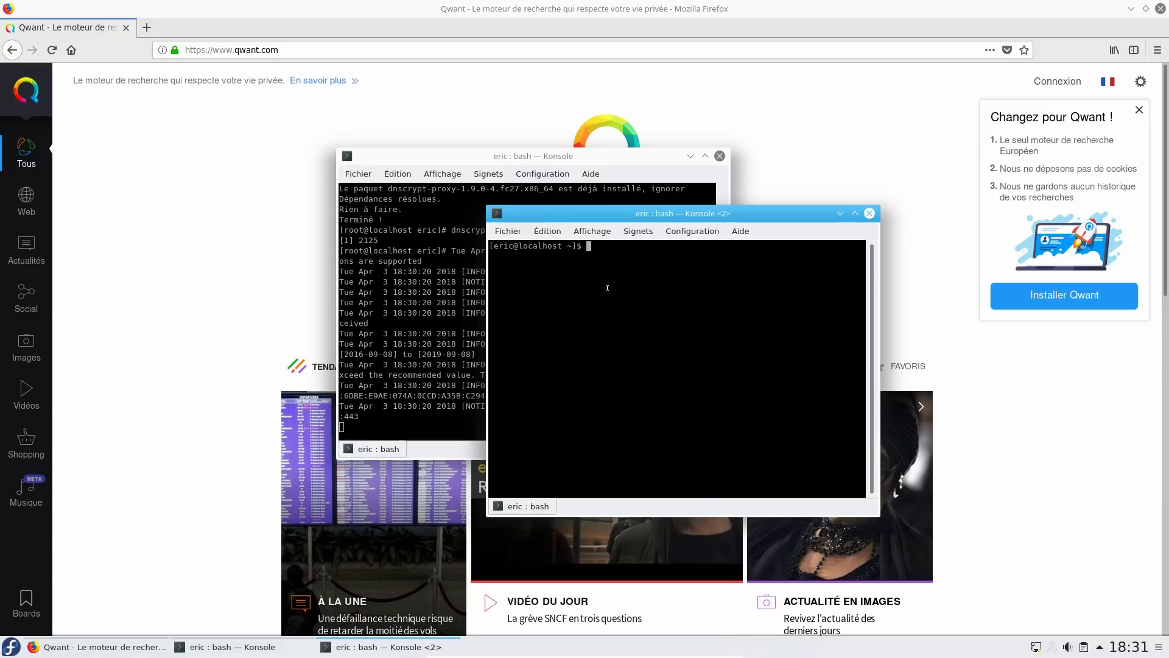
pyautogui.write('dig www.qwant.com')
pyautogui.press('Return')
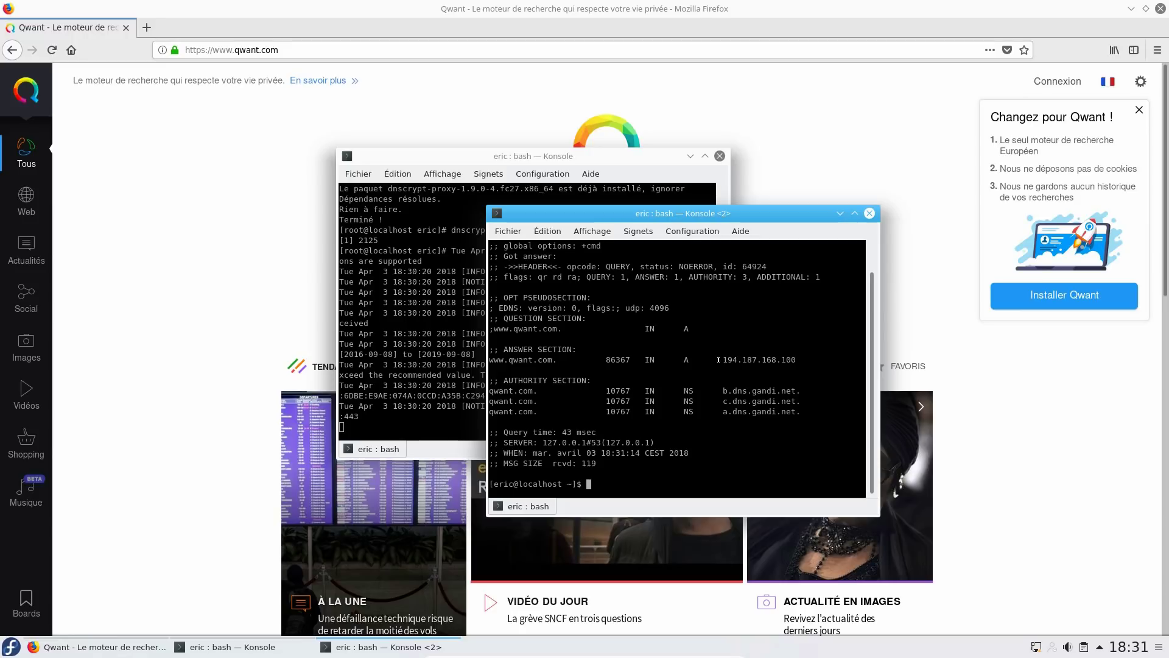
# Examine the dig output, checking the IP address in the answer section and the DNS server that replied.
pyautogui.moveTo(723, 359); pyautogui.dragTo(800, 360)
pyautogui.moveTo(698, 432); pyautogui.dragTo(685, 433)
pyautogui.moveTo(547, 441); pyautogui.dragTo(587, 442)
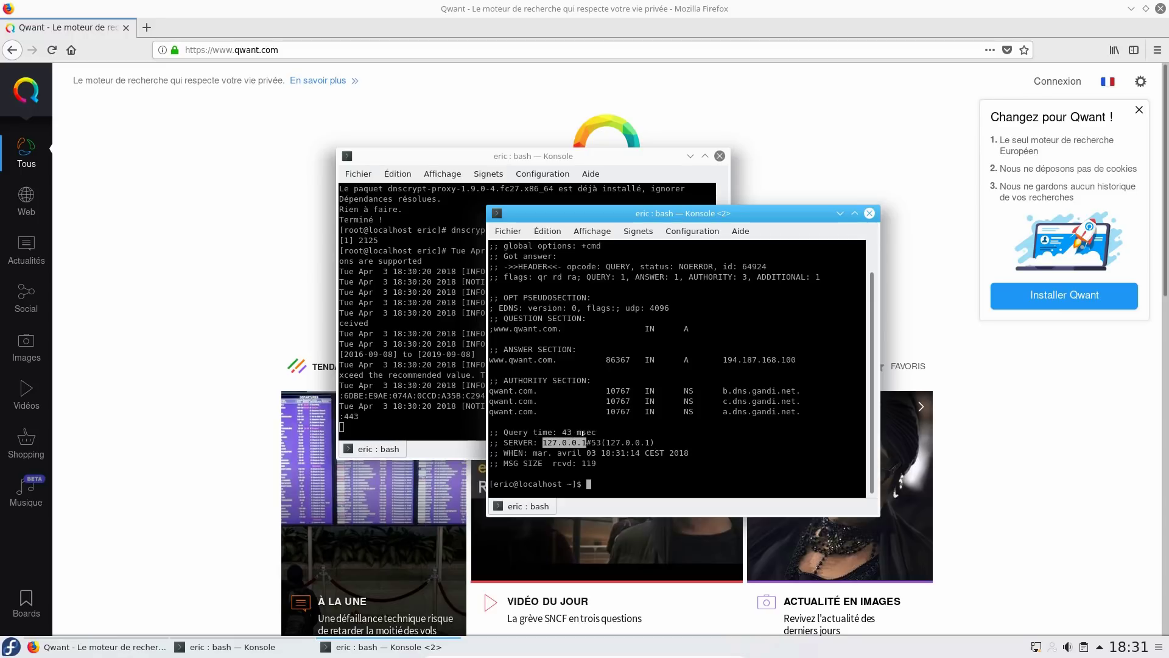
pyautogui.click(643, 473)
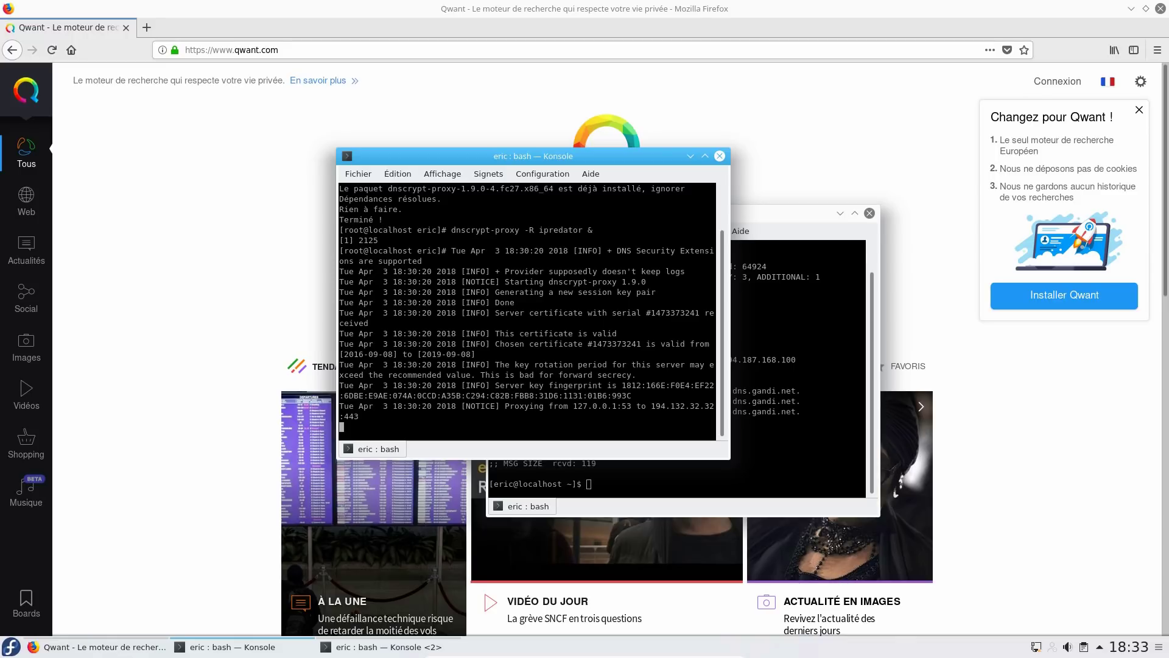
# Move the second Konsole window clear of the proxy log and become root in it with su, entering the root password.
pyautogui.moveTo(772, 221); pyautogui.dragTo(933, 206)
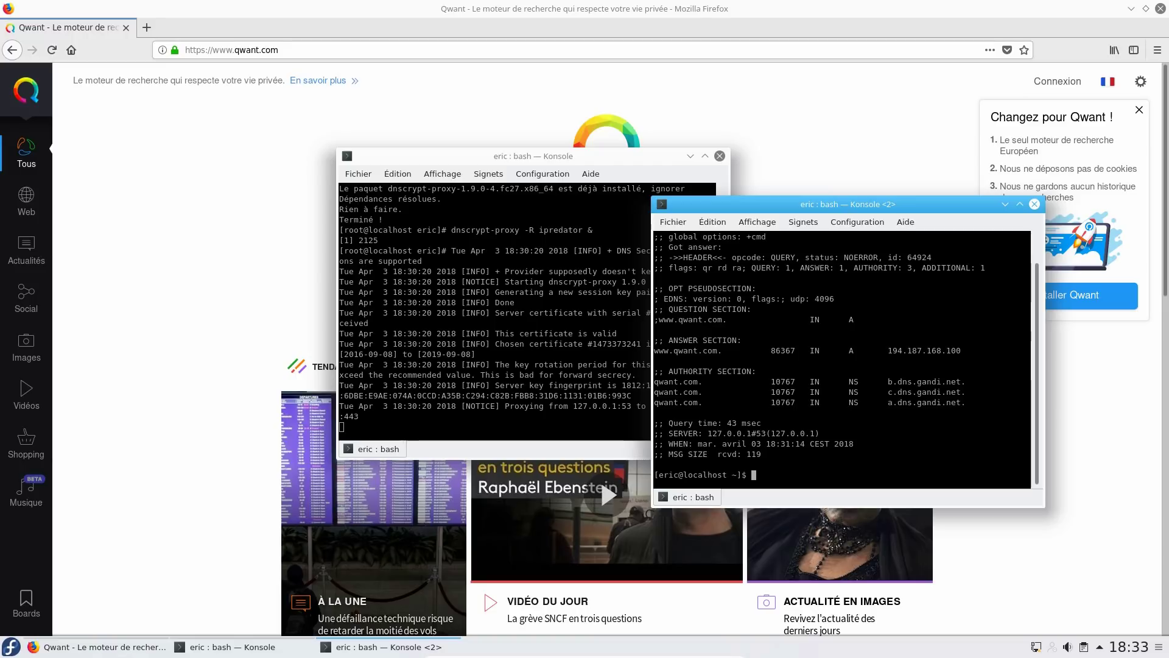
pyautogui.moveTo(949, 204); pyautogui.dragTo(970, 164)
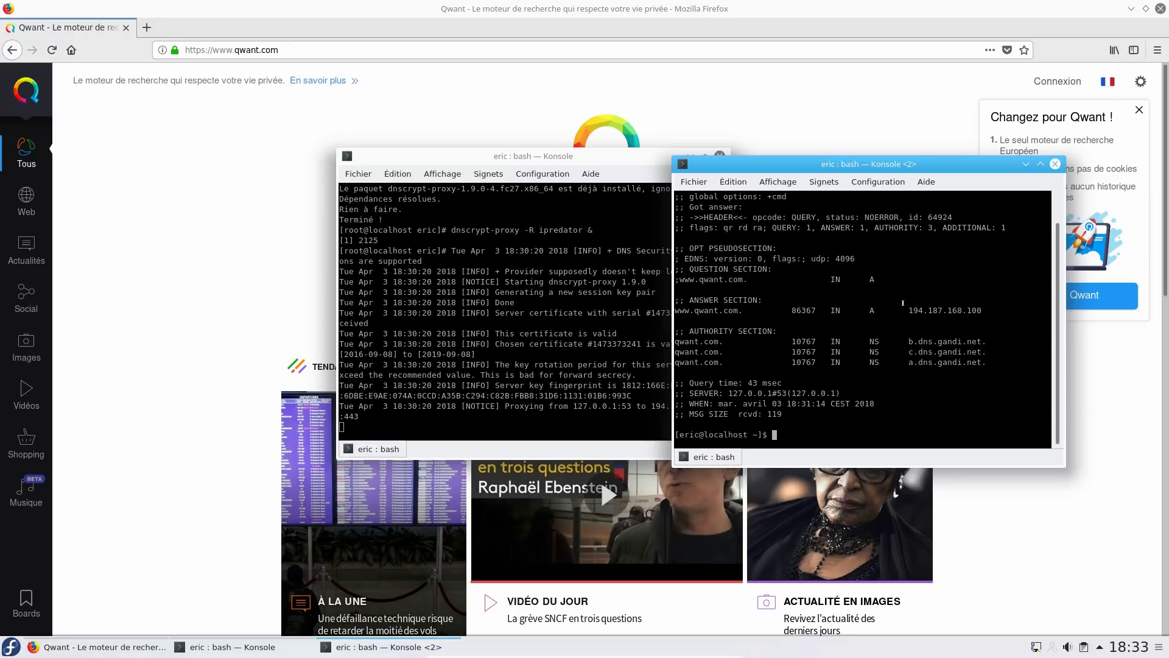
pyautogui.write('su')
pyautogui.press('Return')
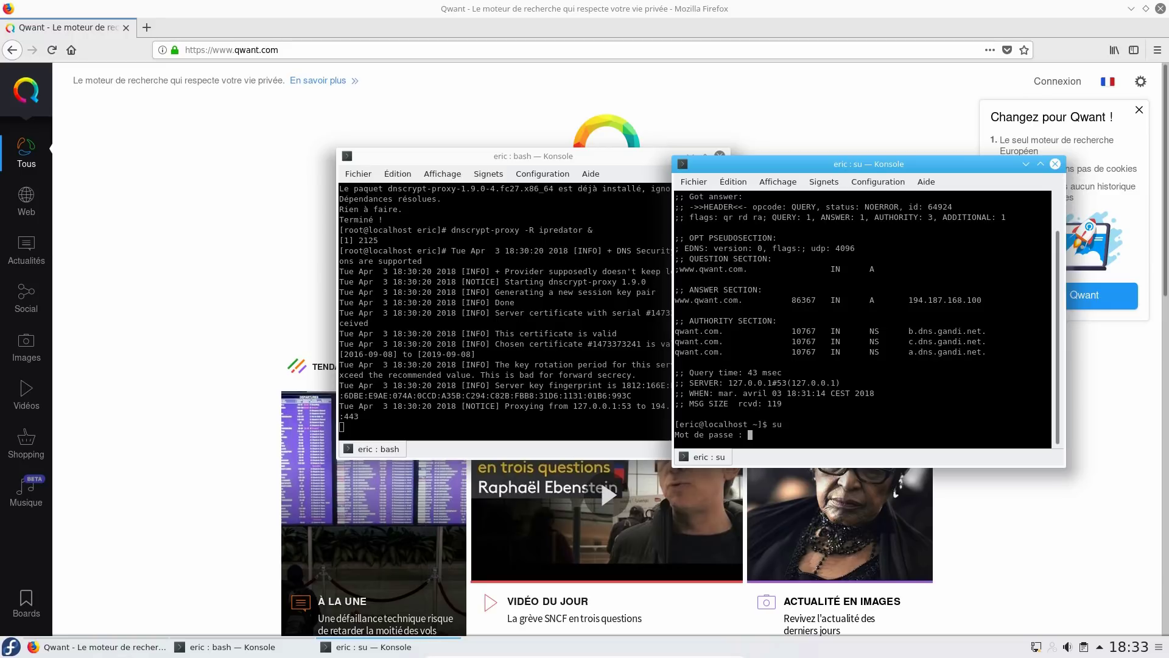
pyautogui.press('Return')
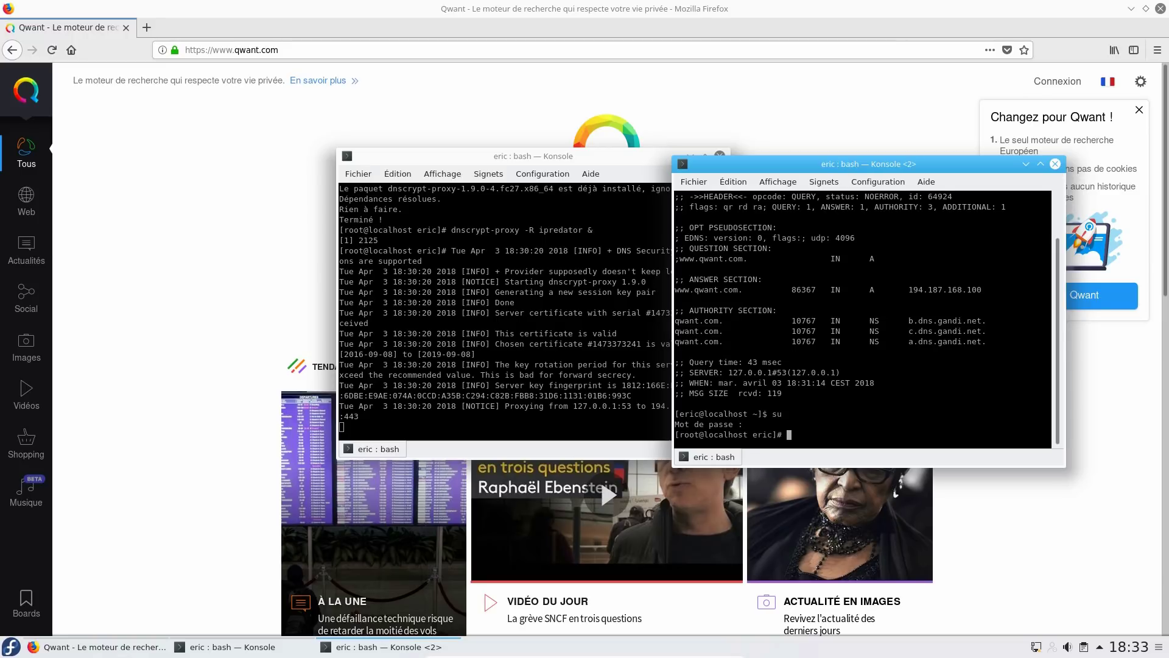
# Open /etc/rc.d/rc.local in nano and uncomment the dnscrypt-proxy -R ipredator & and exit 0 lines.
pyautogui.write('nano /etc/rc.d/rc.')
pyautogui.press('Tab')
pyautogui.press('Return')
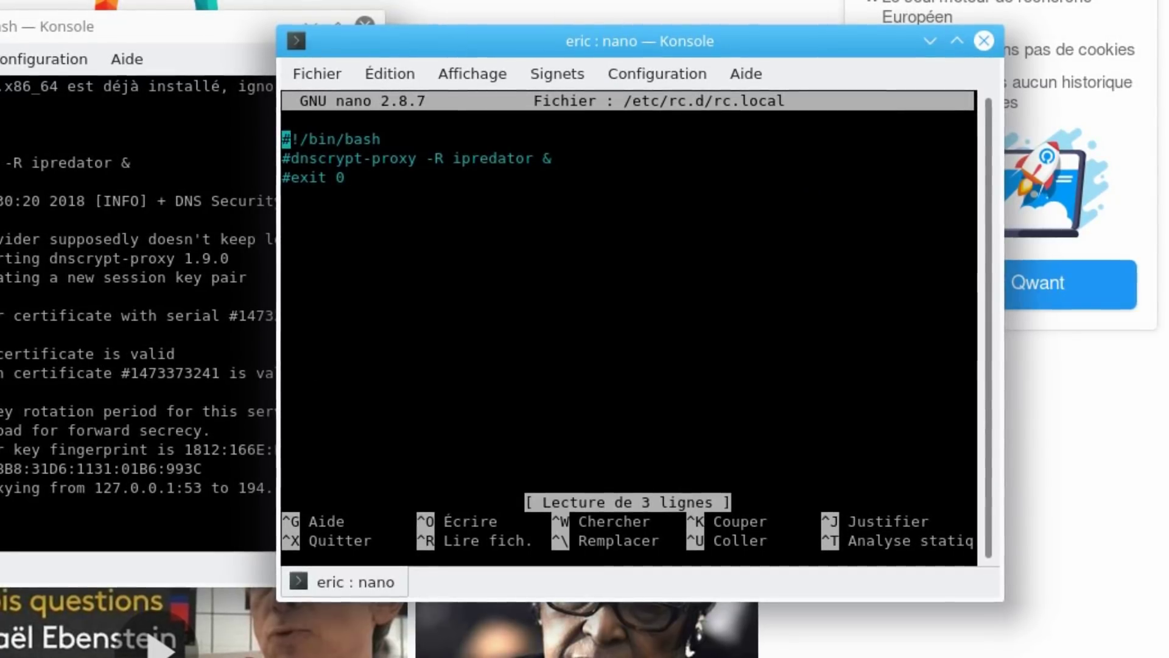
pyautogui.press('Down')
pyautogui.press('Delete')
pyautogui.press('Down')
pyautogui.press('Delete')
pyautogui.press('Down')
pyautogui.press('Up')
pyautogui.press('Up')
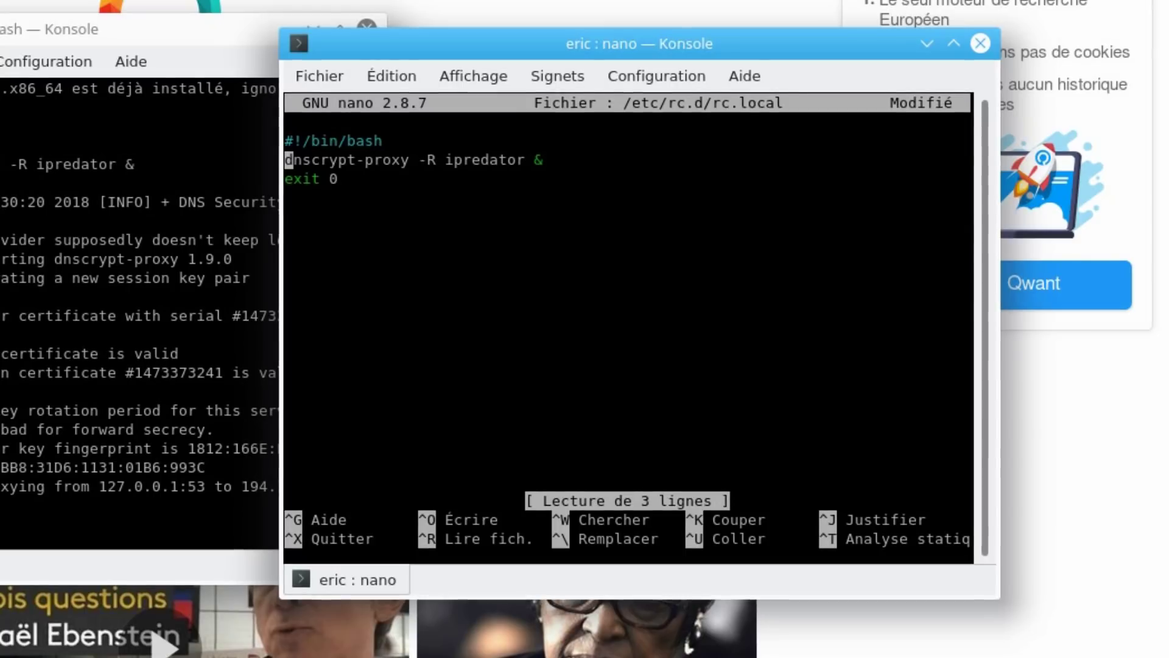
# Review the dnscrypt-proxy startup line in rc.local through its trailing &, as well as the exit 0 line.
pyautogui.press('Right')
pyautogui.press('Right')
pyautogui.press('Right')
pyautogui.press('Right')
pyautogui.press('Right')
pyautogui.press('Right')
pyautogui.press('Right')
pyautogui.press('Right')
pyautogui.press('Right')
pyautogui.press('Right')
pyautogui.press('Right')
pyautogui.press('Right')
pyautogui.press('Right')
pyautogui.press('Right')
pyautogui.press('Right')
pyautogui.press('Right')
pyautogui.press('Right')
pyautogui.press('Right')
pyautogui.press('Right')
pyautogui.press('Right')
pyautogui.press('Right')
pyautogui.press('Right')
pyautogui.press('Right')
pyautogui.press('Right')
pyautogui.press('Down')
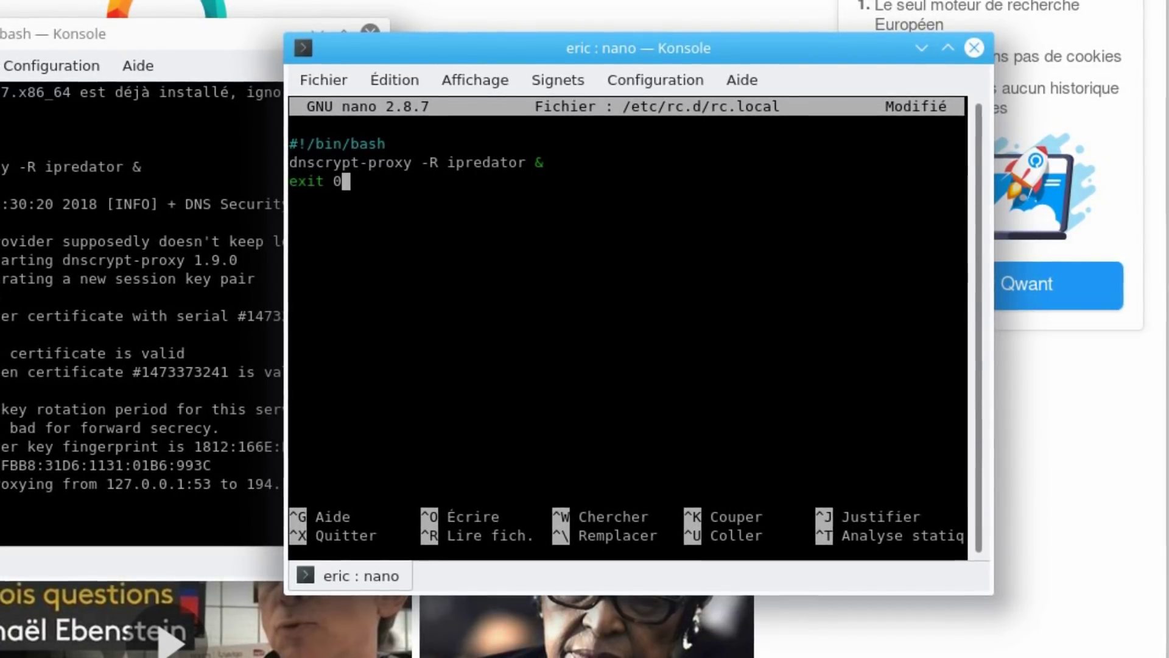
# Exit nano, saving the modified startup script as /etc/rc.d/rc.local.
pyautogui.hotkey('ctrl', 'x')
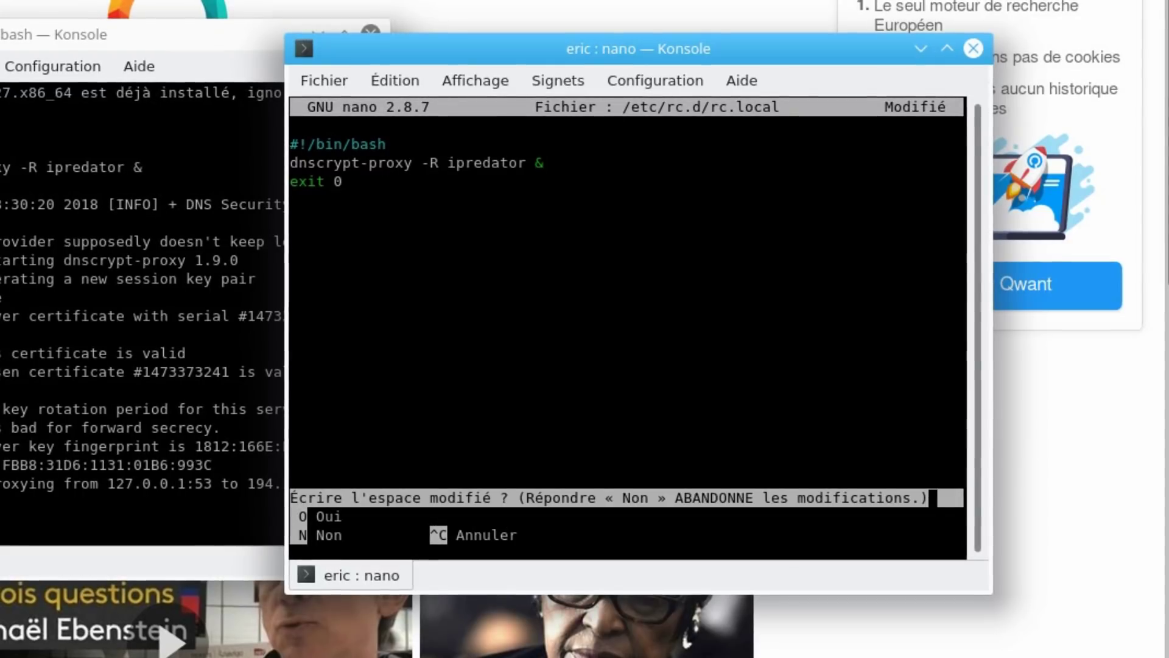
pyautogui.press('o')
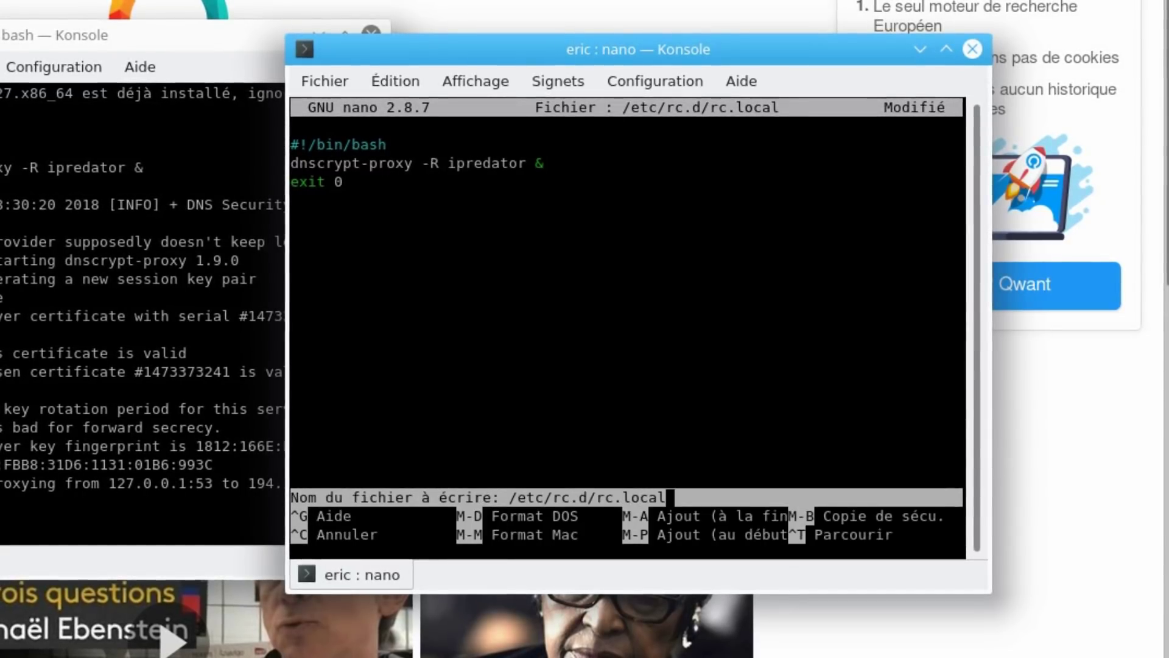
pyautogui.press('Return')
# Make the startup script executable by running chmod +x /etc/rc.d/rc.local as root.
pyautogui.write('ch')
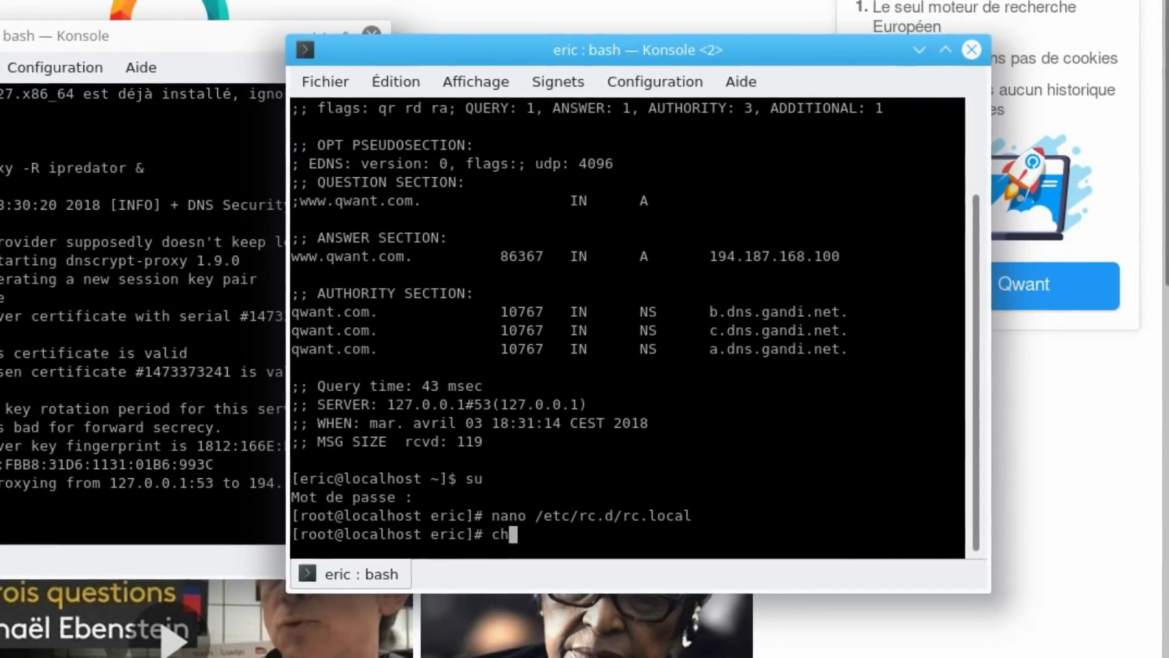
pyautogui.write('mod ')
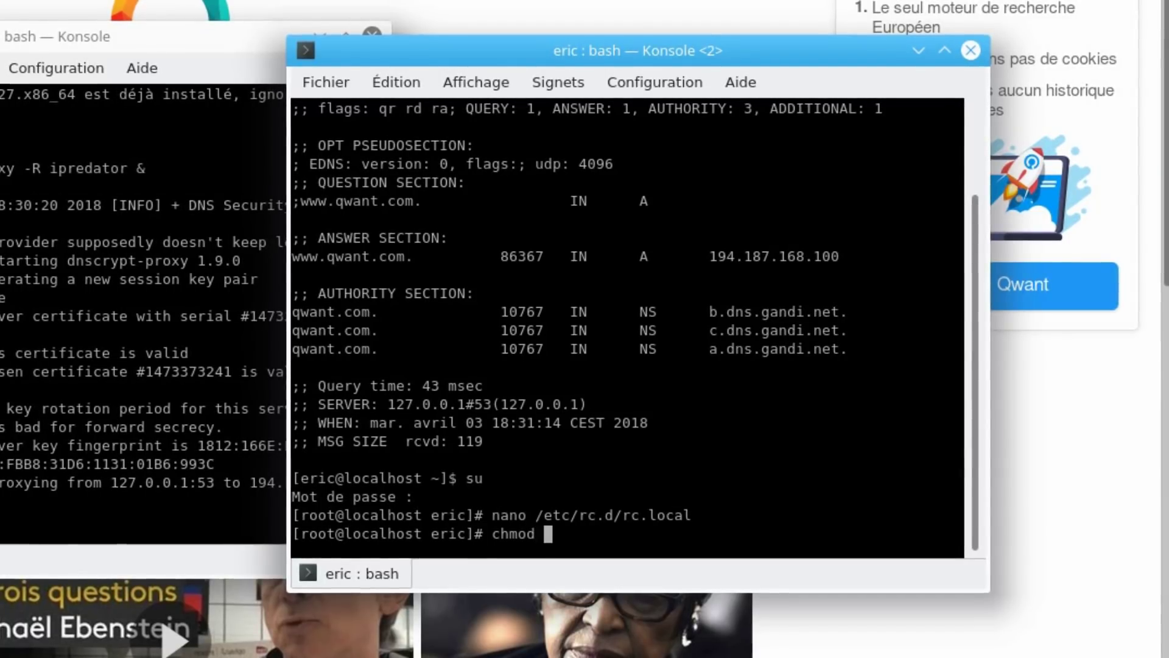
pyautogui.write('+')
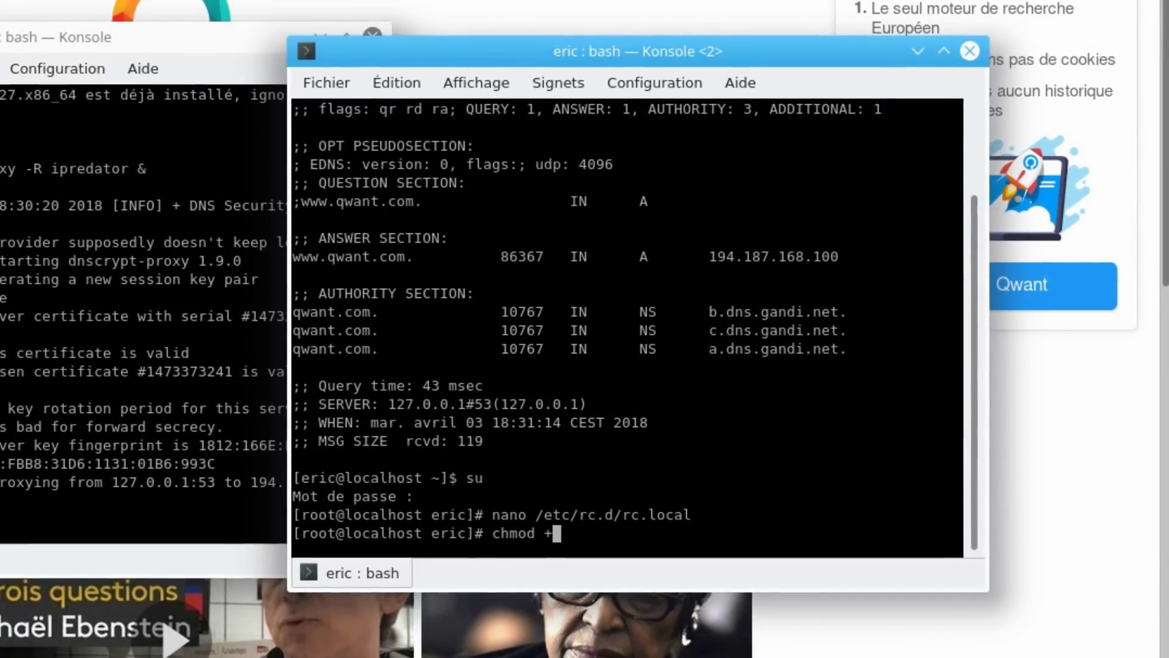
pyautogui.write('x /')
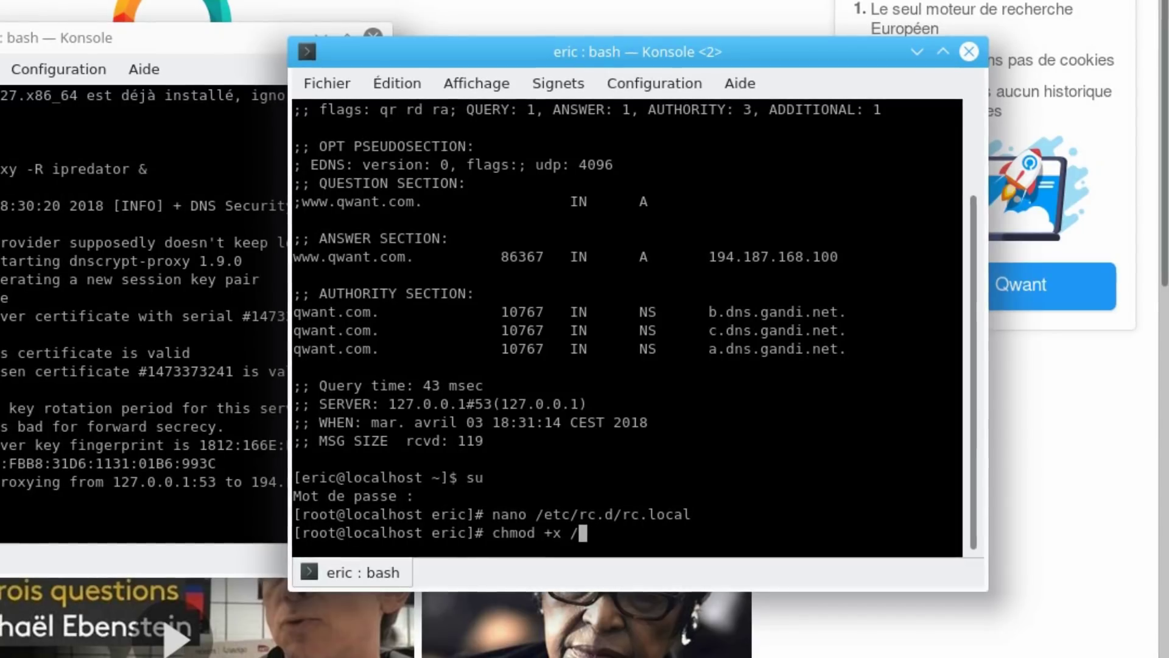
pyautogui.write('etc/rc')
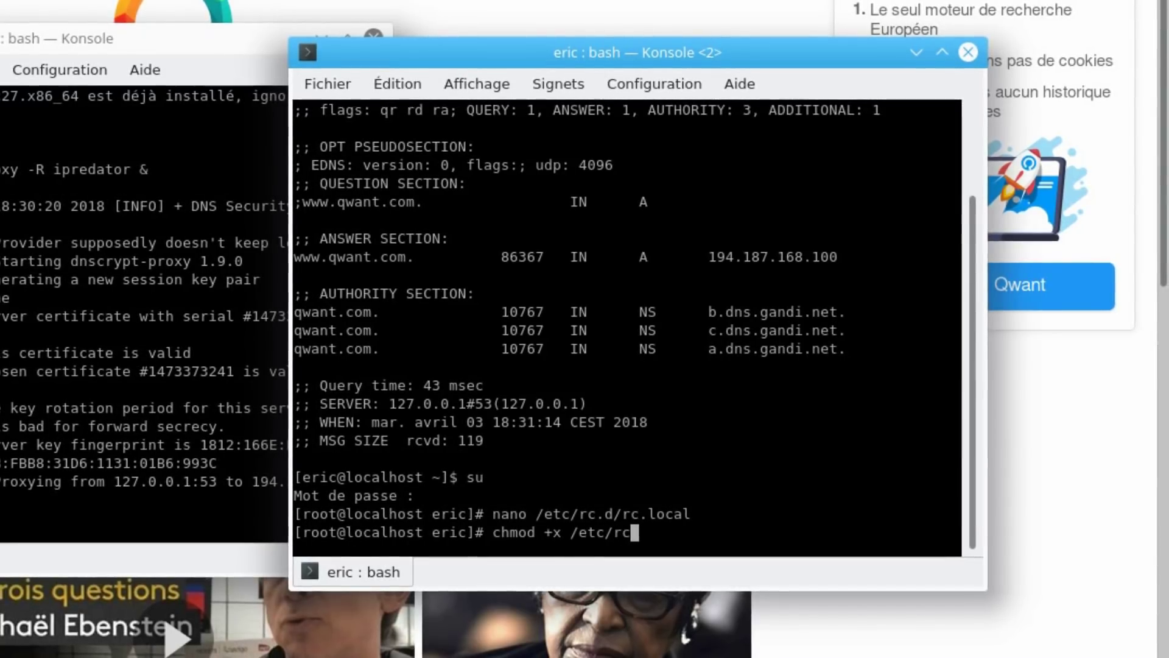
pyautogui.write('.d/rc.local')
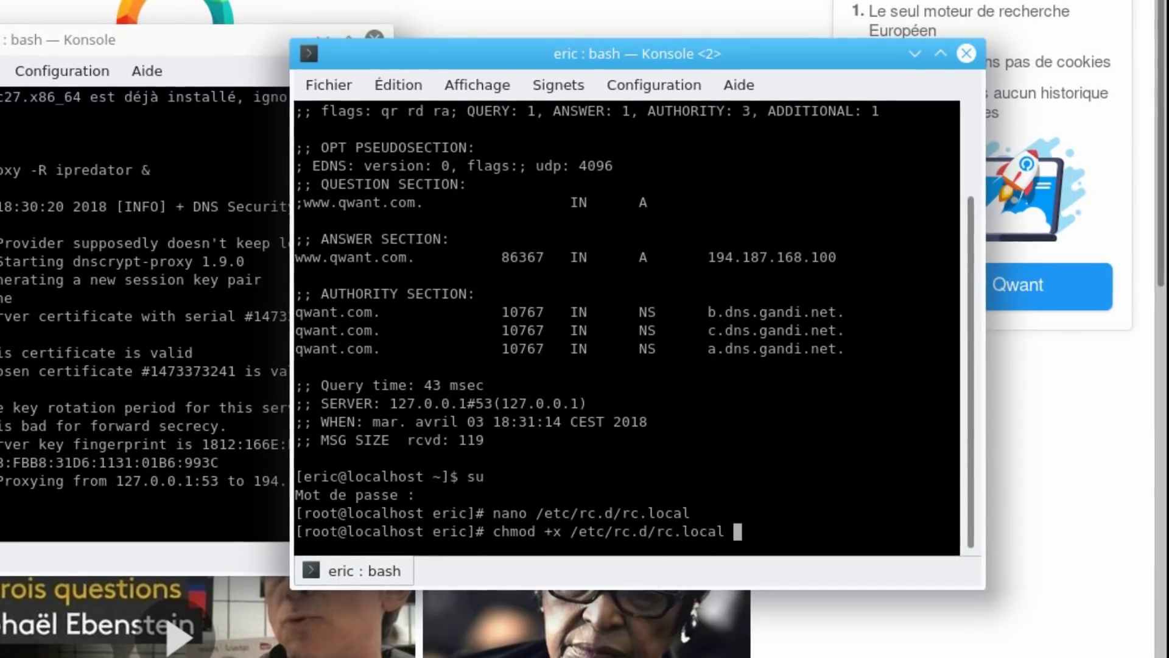
pyautogui.press('Return')
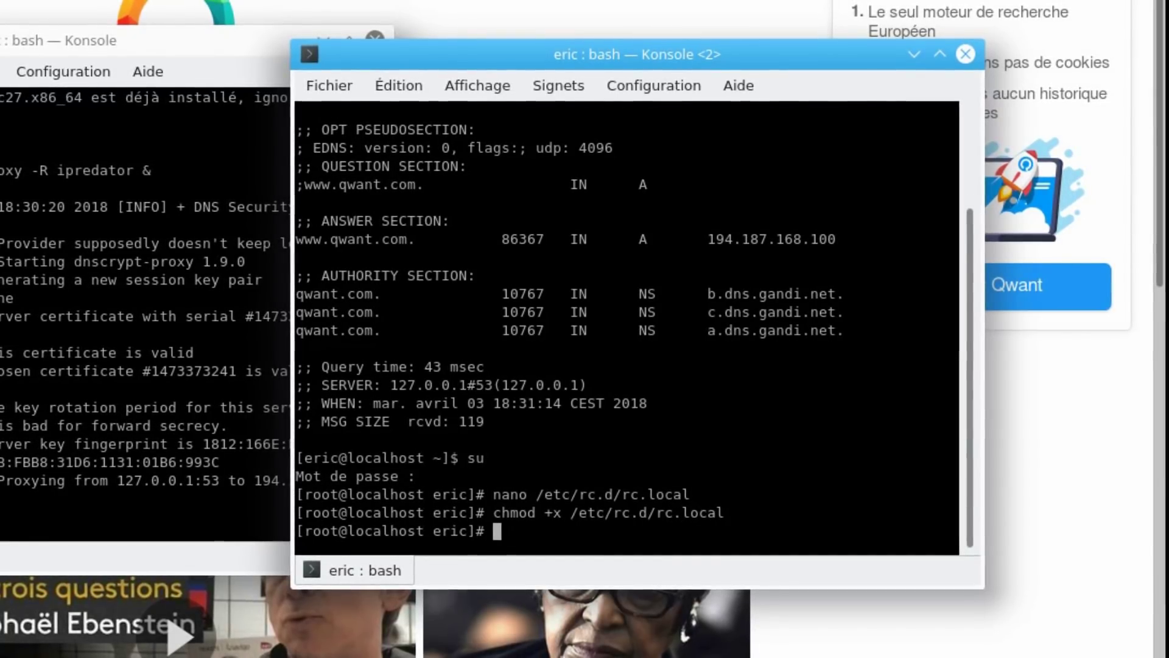